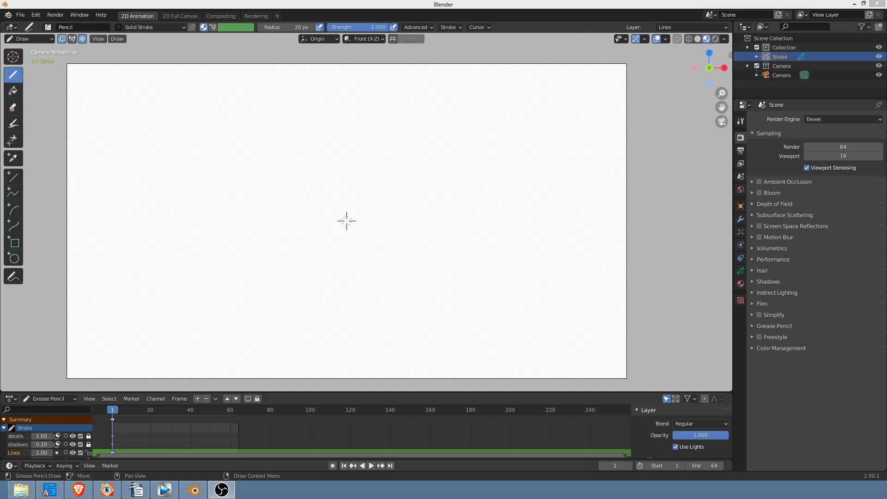
Step: Turn on the Transparent option in the Film section of the scene's Eevee render settings
click(570, 6)
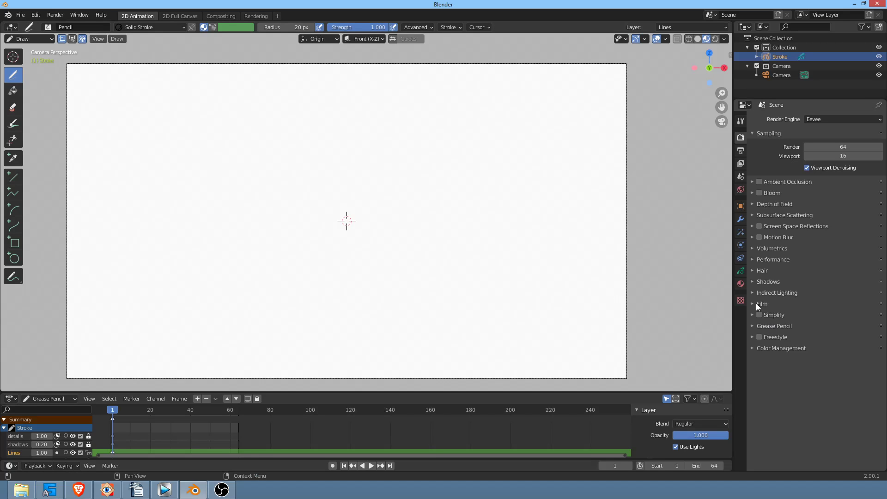
click(742, 125)
click(743, 134)
click(753, 304)
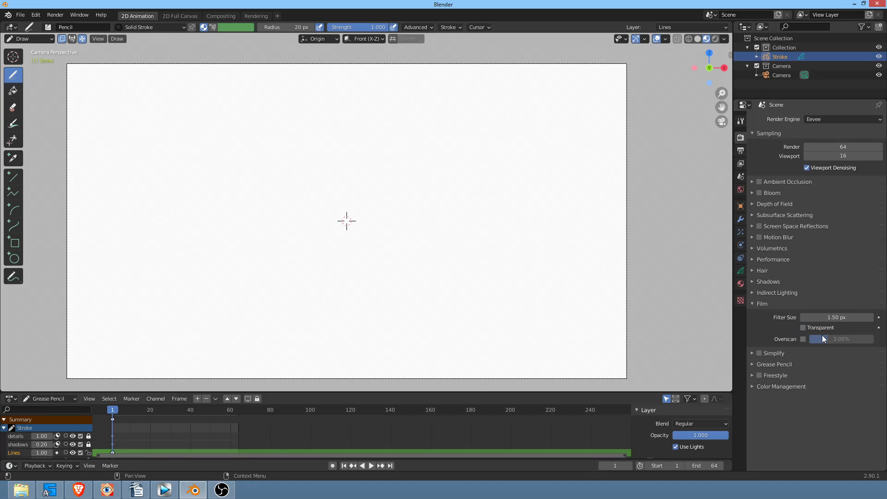
click(812, 328)
click(753, 304)
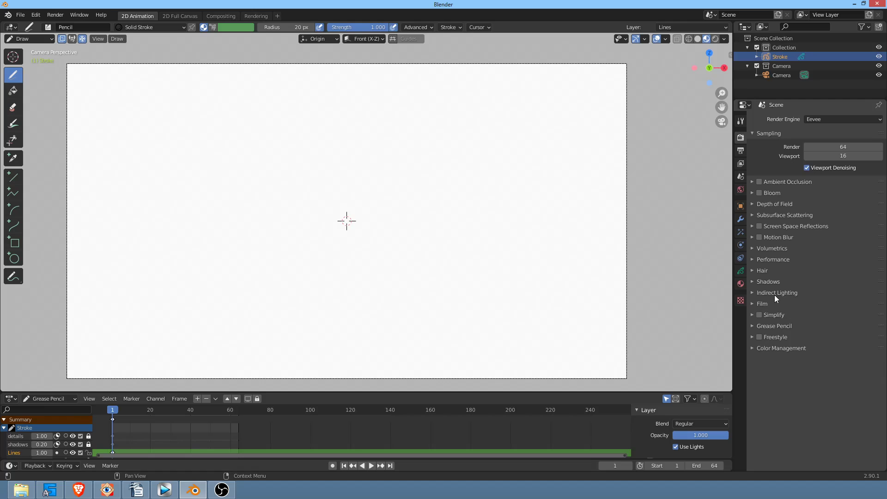
Step: Review the output dimensions and file format settings, and recheck the render's film transparency option
click(741, 150)
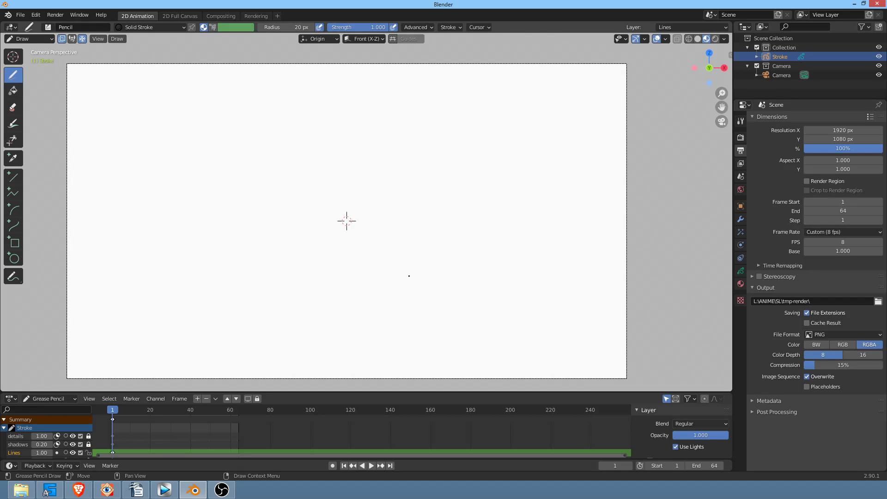
click(742, 138)
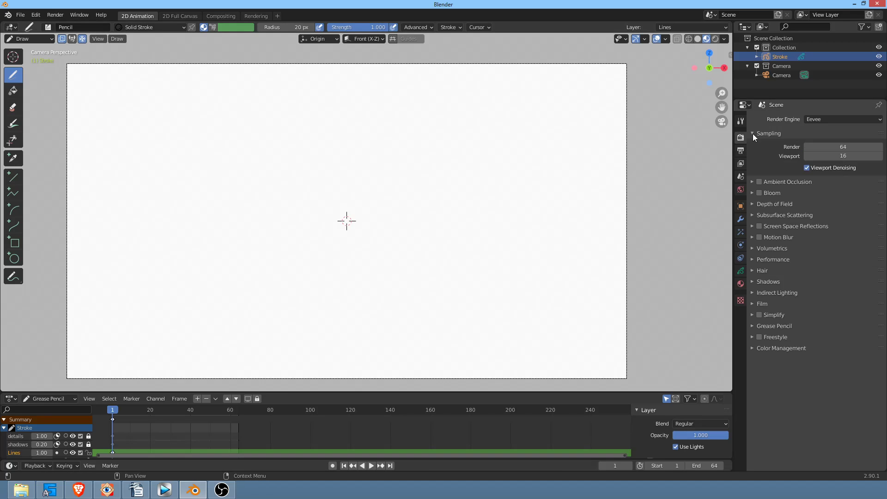
click(756, 304)
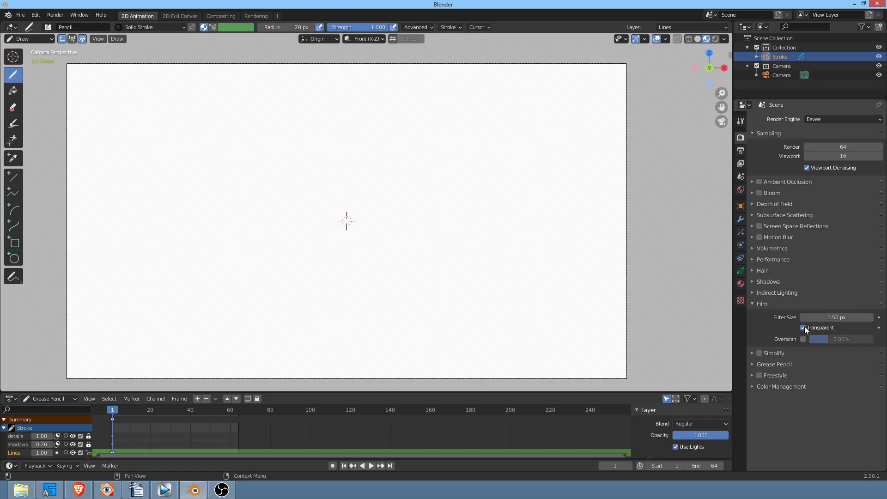
click(753, 304)
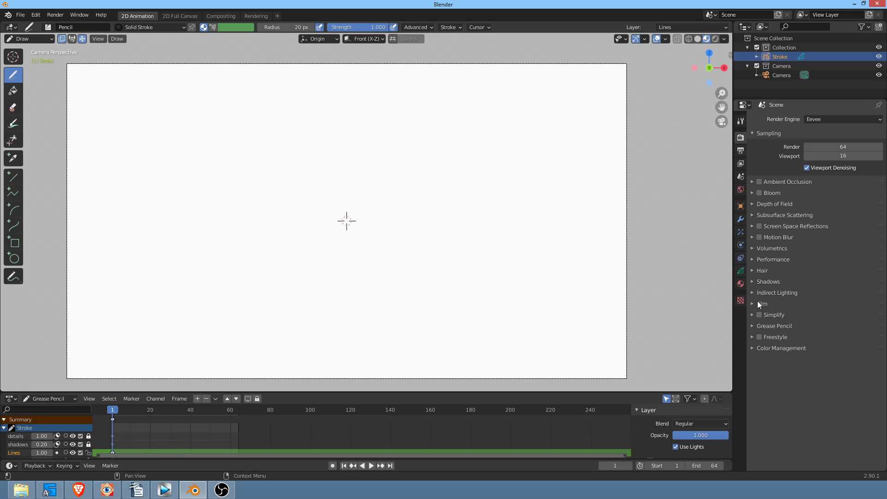
Step: Draw a few short test strokes in user perspective and switch to Object Mode with nothing selected
mouse_move(429, 208)
middle_down()
mouse_move(420, 196)
mouse_move(457, 291)
mouse_move(389, 217)
middle_up()
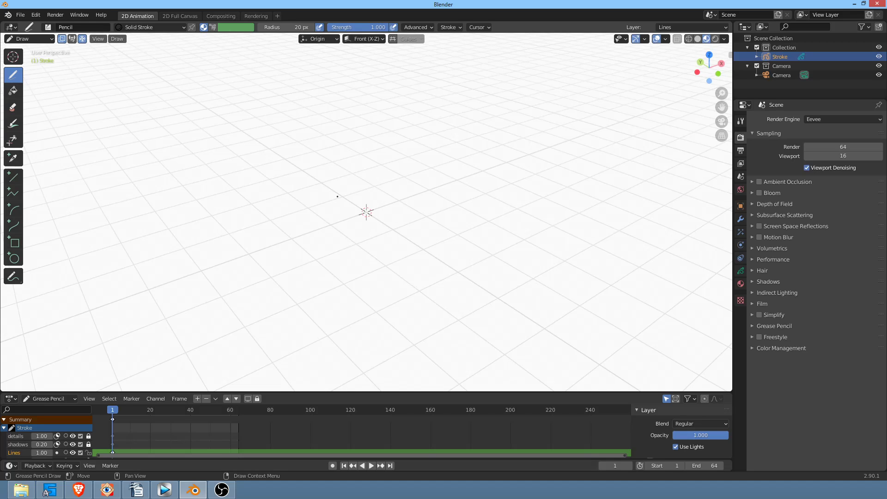
drag(467, 325, 478, 325)
drag(211, 266, 214, 259)
key(ctrl+Tab)
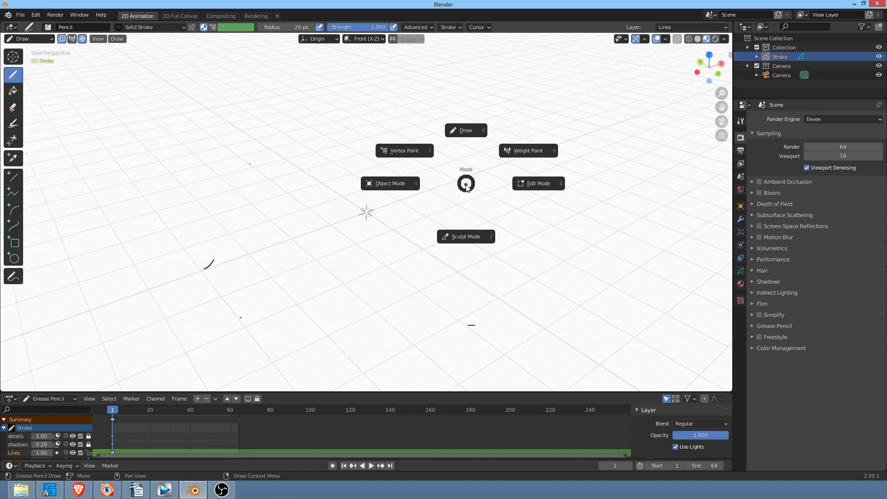
click(410, 183)
click(517, 212)
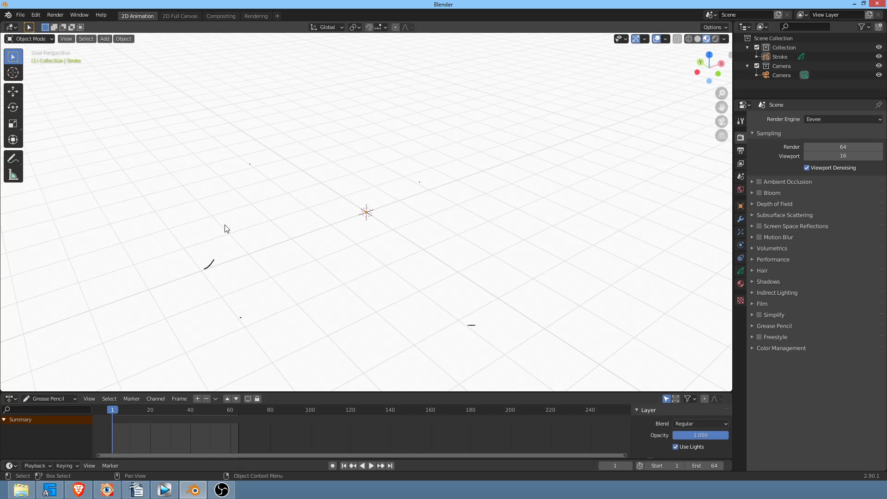
Step: Place the 3D cursor at several spots around the grid and snap it back to the world origin
click(12, 73)
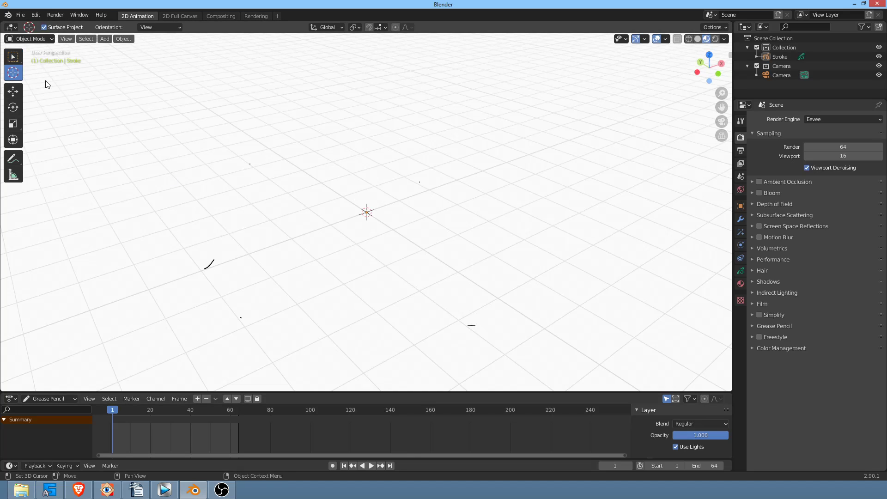
click(404, 173)
click(472, 229)
click(331, 313)
click(218, 221)
click(342, 138)
click(454, 195)
click(497, 272)
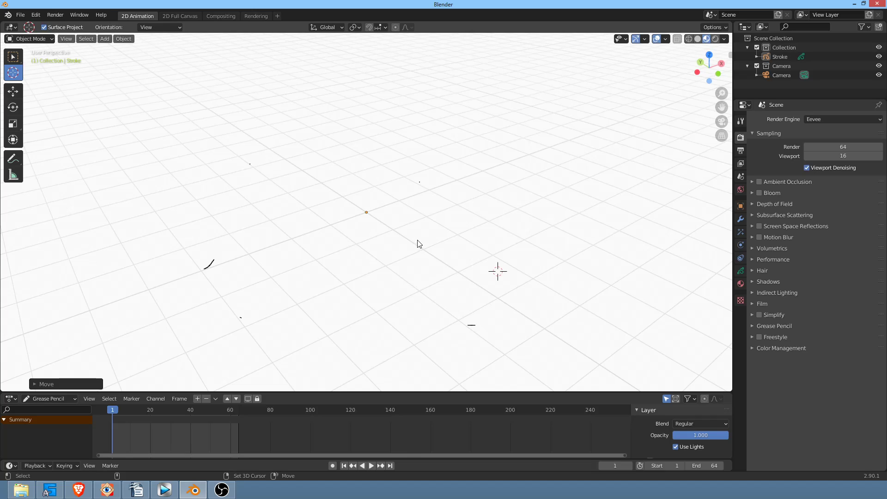
key(shift+s)
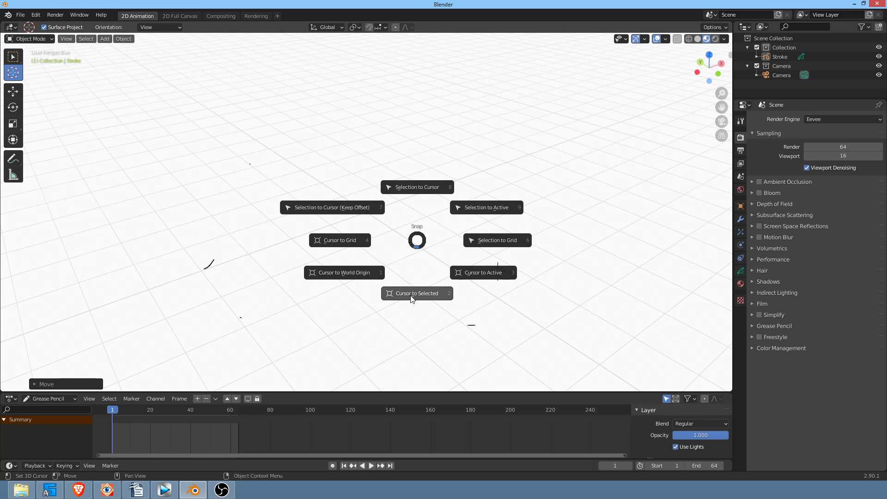
click(353, 276)
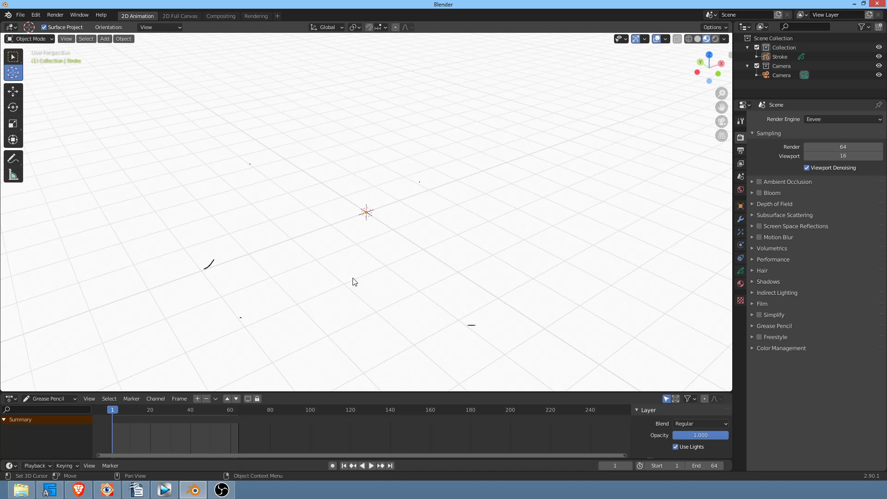
Step: Hide and reshow the 3D cursor overlay, and bring up the Stroke object's layer and onion skinning settings
click(666, 38)
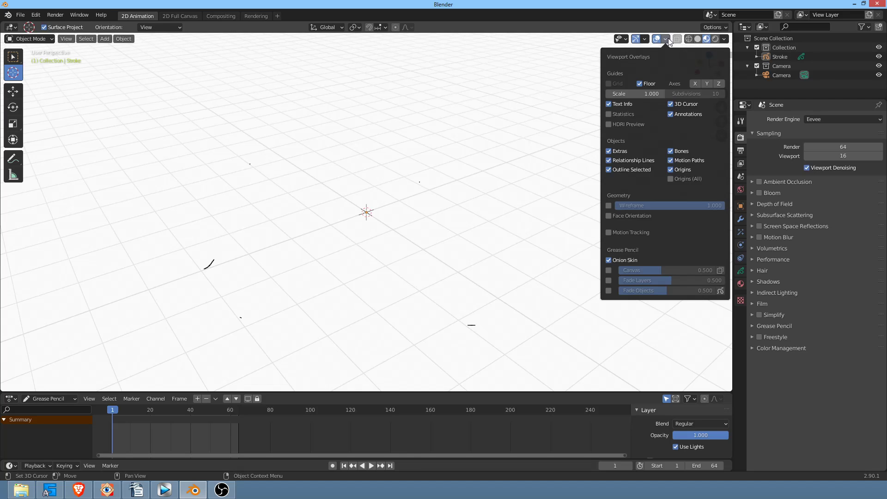
click(677, 105)
click(671, 104)
click(666, 39)
click(743, 121)
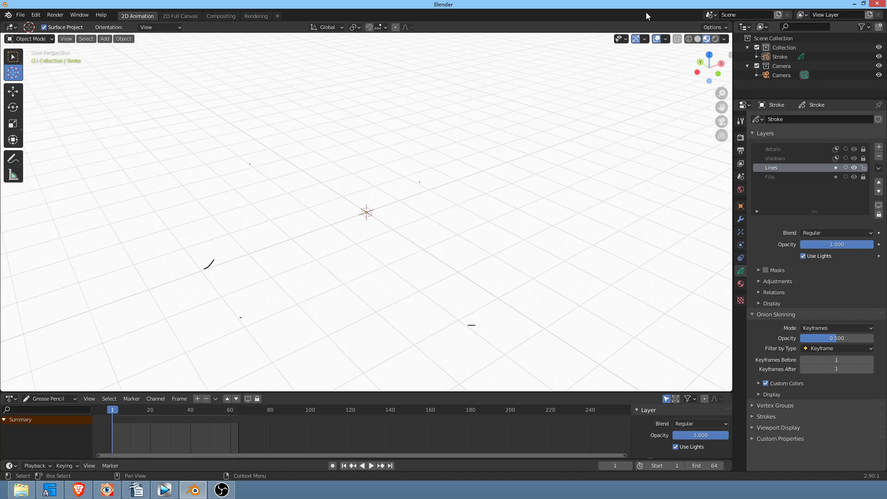
click(20, 15)
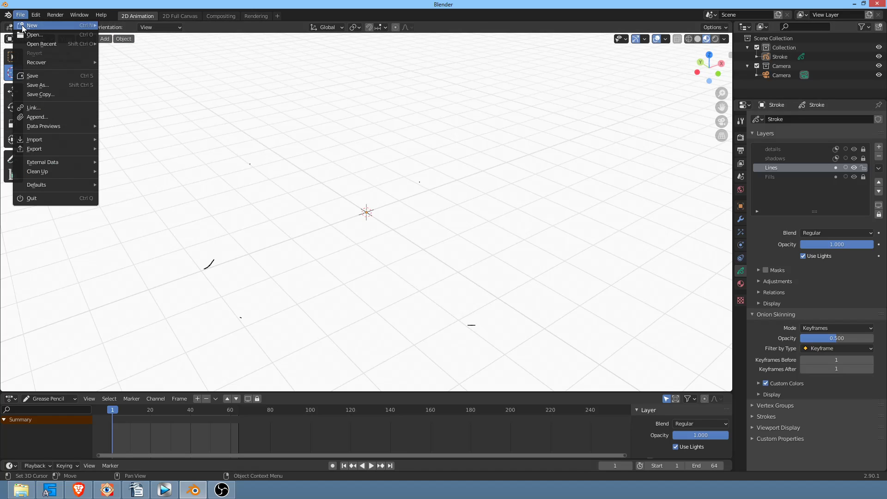
mouse_move(21, 25)
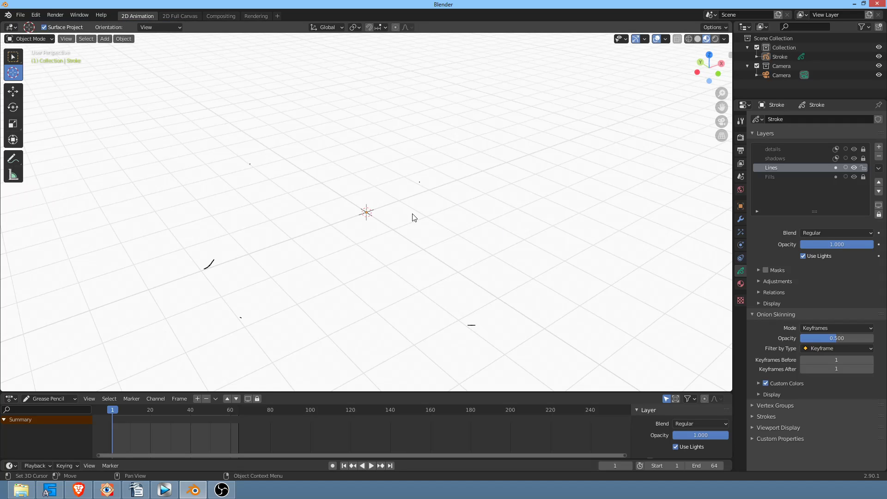
mouse_move(435, 234)
middle_down()
mouse_move(443, 190)
mouse_move(438, 222)
mouse_move(451, 228)
middle_up()
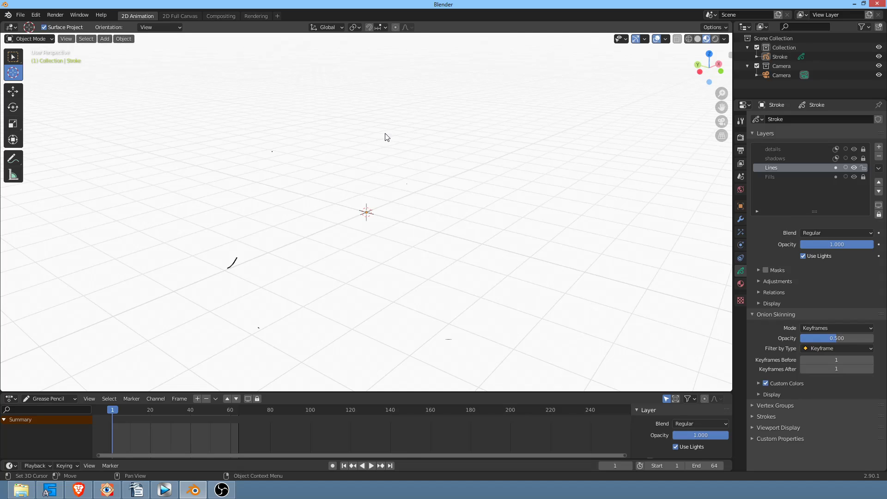
click(21, 16)
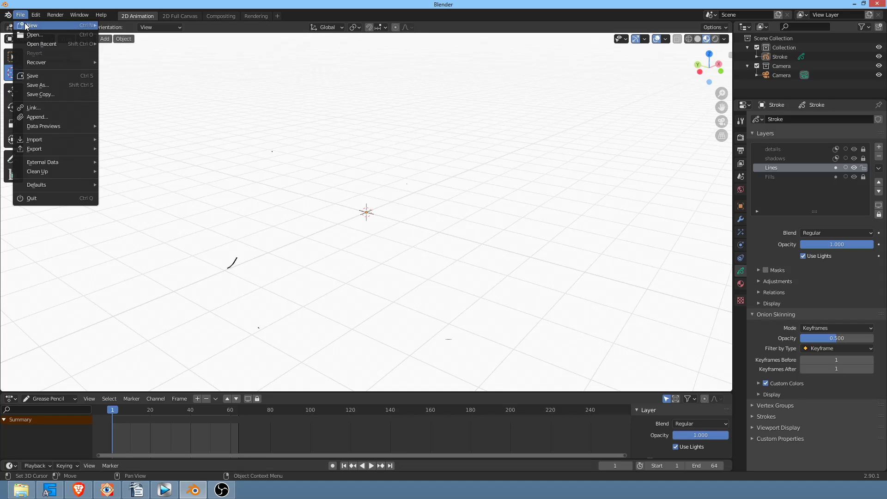
mouse_move(43, 186)
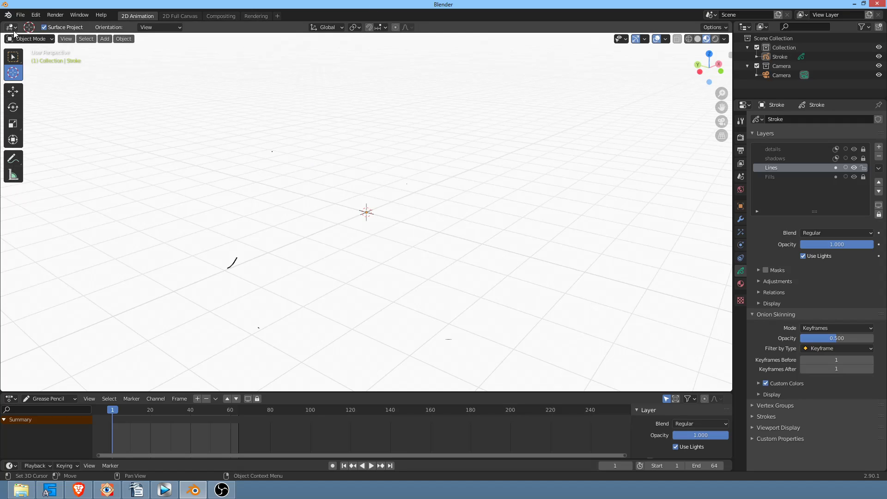
Step: Start a new 2D Animation file, discarding the changes in the current one
click(19, 17)
mouse_move(29, 26)
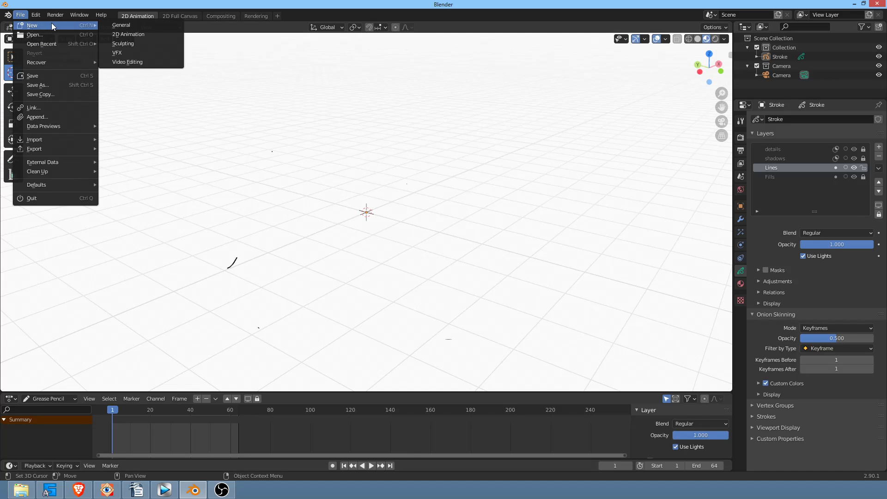
click(154, 35)
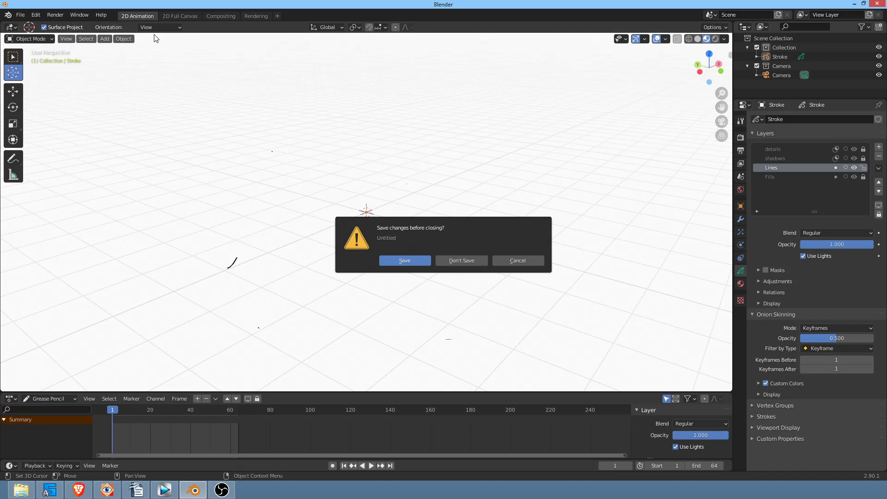
click(462, 261)
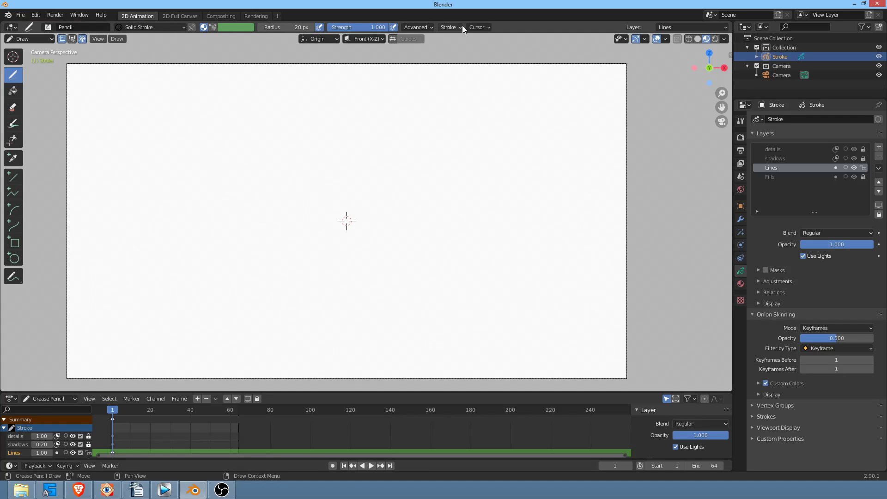
Step: Compare the Rendered and Solid viewport shading, and review the Grease Pencil layers, materials and brush of the 2D Animation template
click(715, 39)
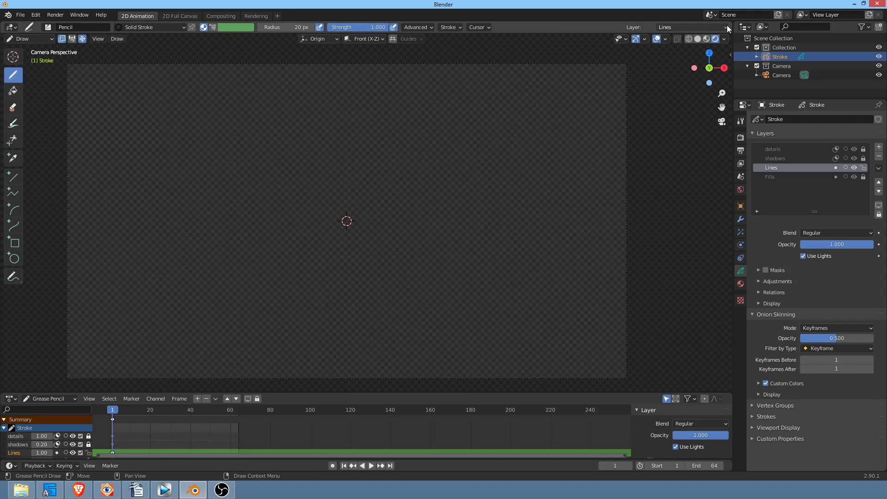
click(697, 38)
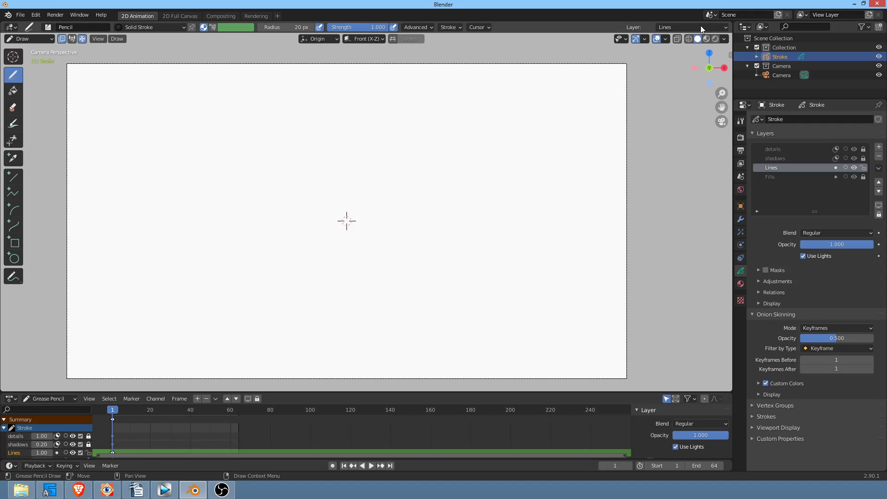
click(726, 27)
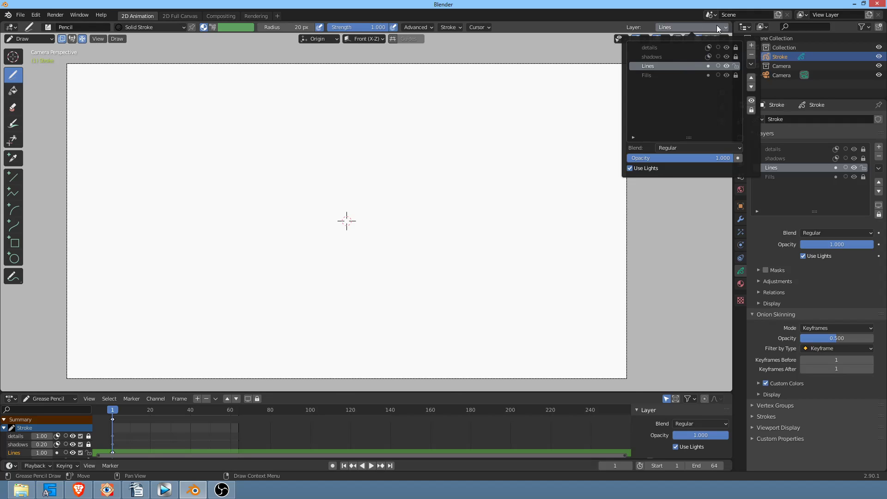
click(717, 26)
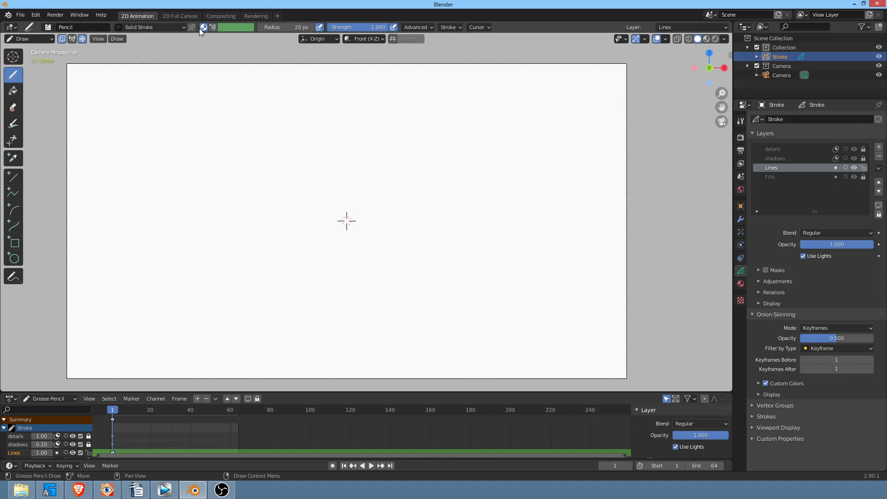
click(183, 28)
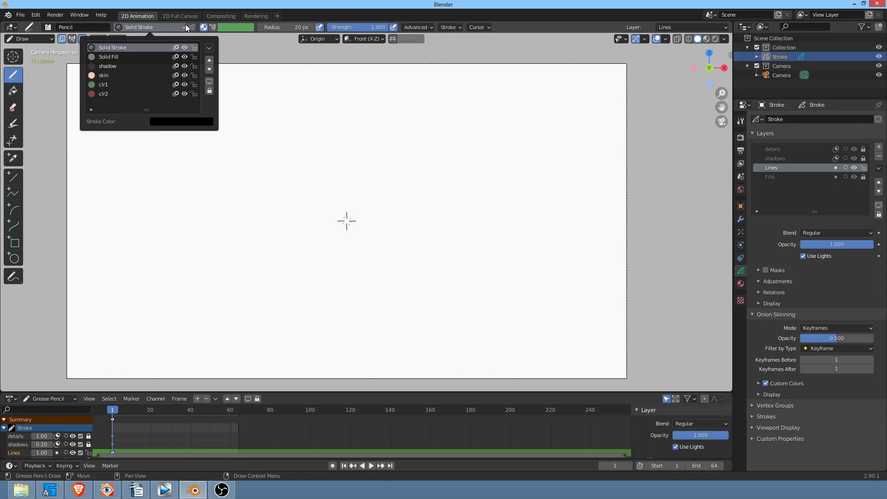
click(183, 27)
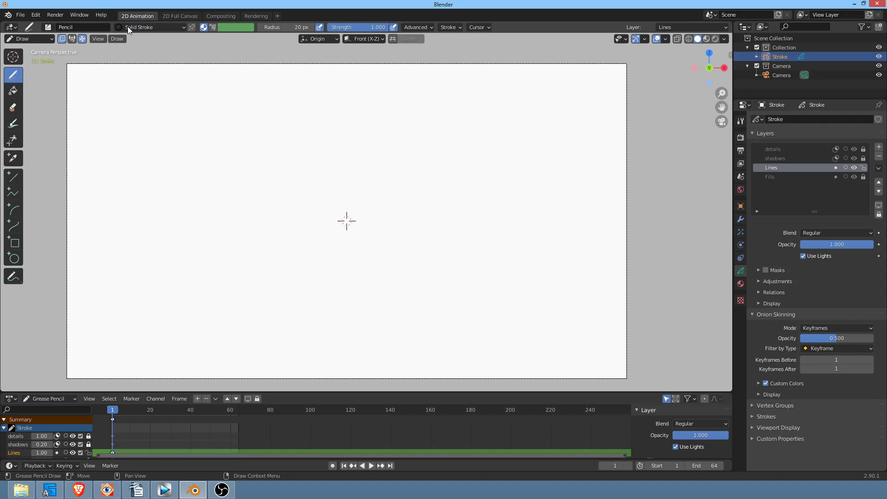
click(49, 27)
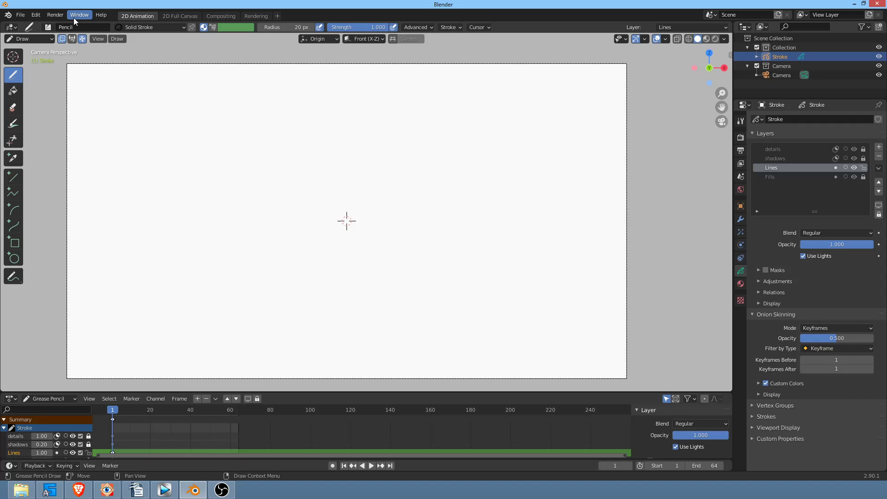
Step: Start a new General file without saving the current one
click(20, 16)
mouse_move(68, 24)
click(141, 28)
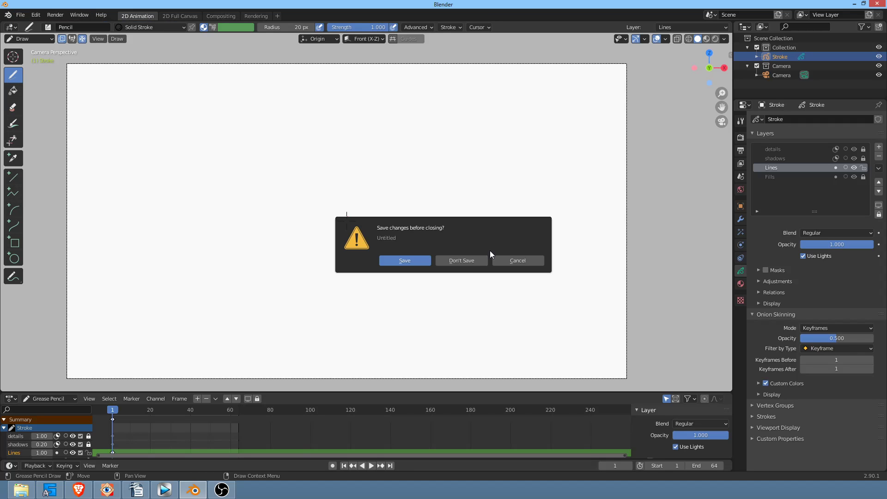
click(471, 261)
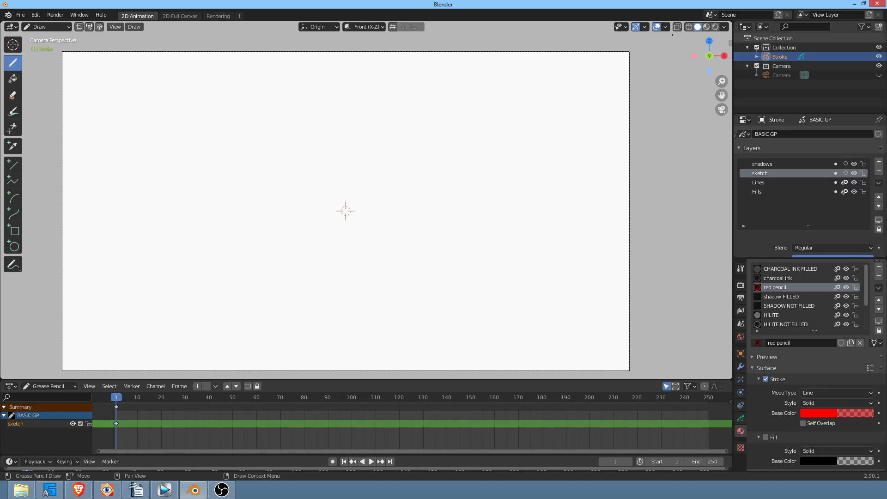
Step: Start a new 2D Animation file
click(21, 14)
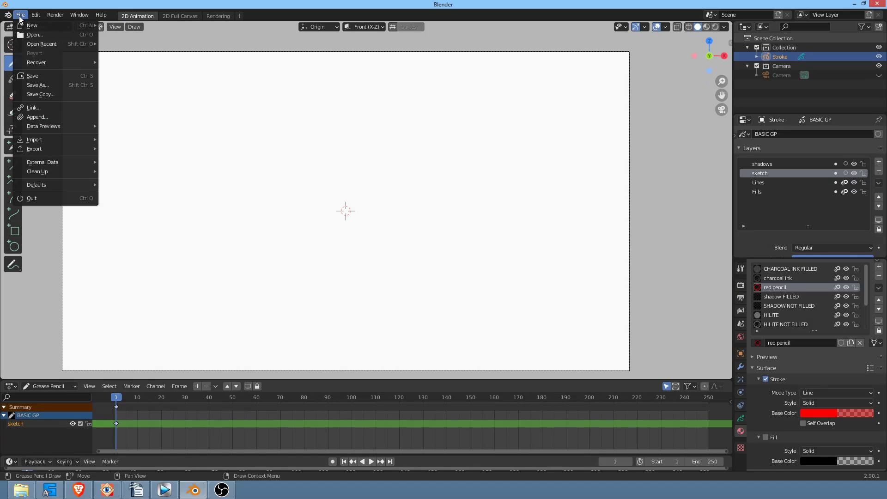
mouse_move(28, 29)
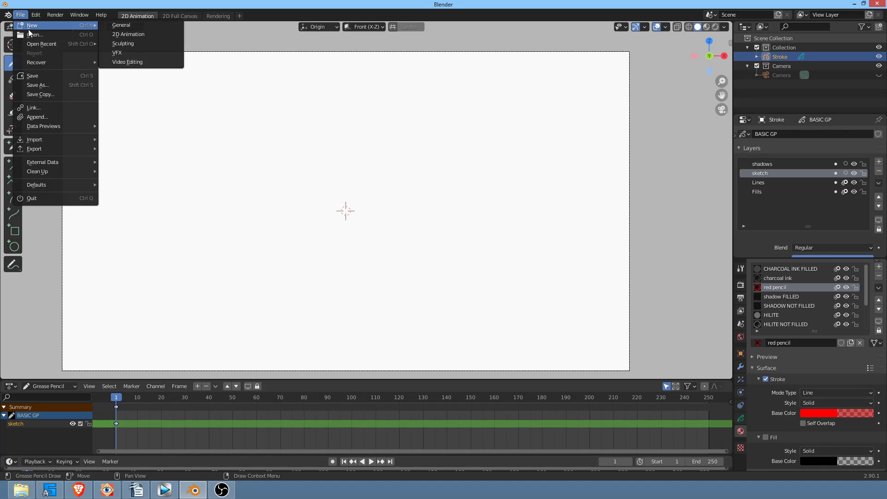
click(143, 34)
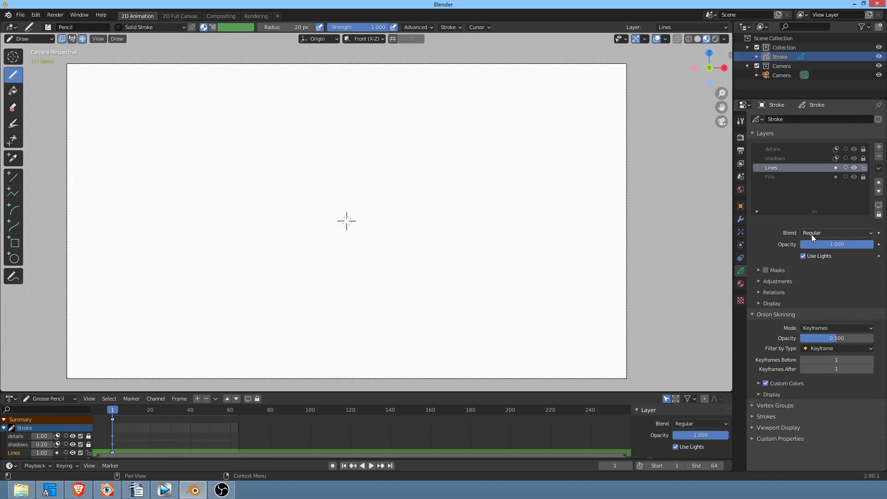
Step: Compare the Stroke object's Solid Fill and Solid Stroke materials, and switch to the Fill tool and back to Draw
click(740, 283)
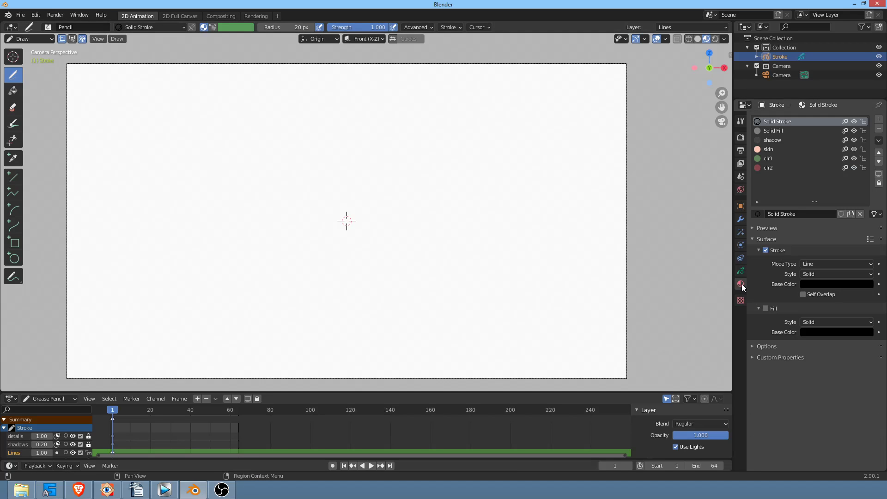
click(794, 128)
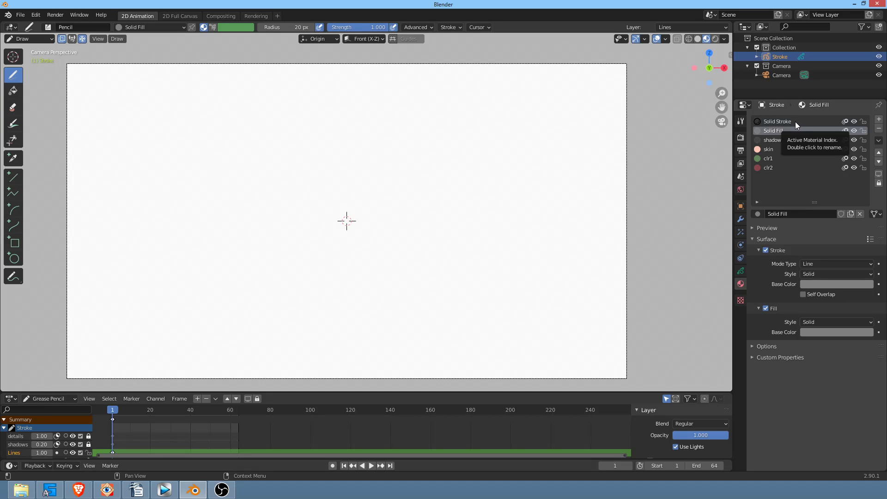
click(795, 121)
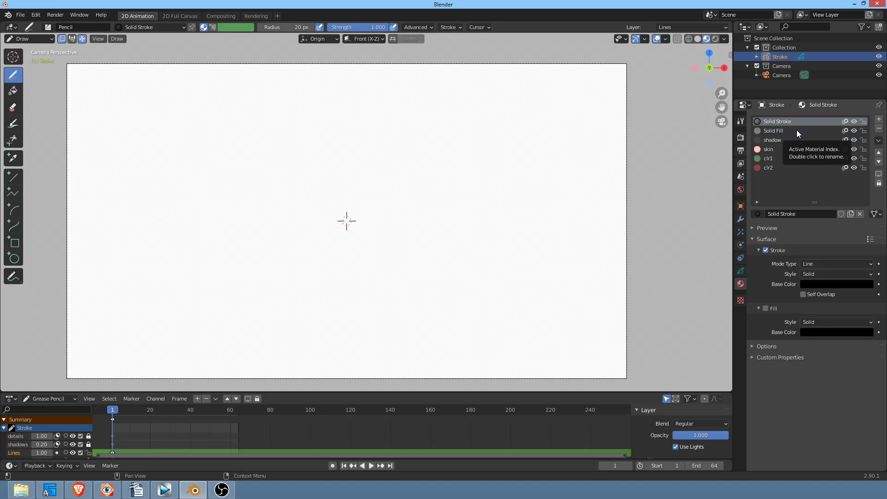
click(15, 90)
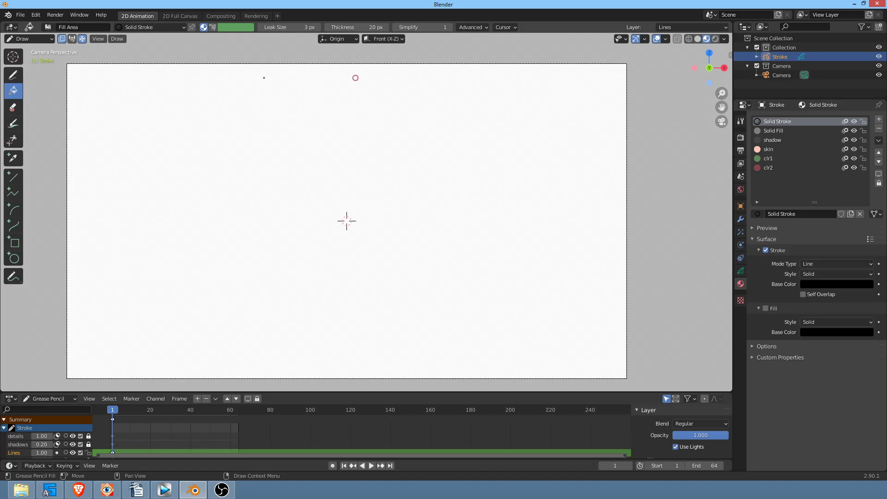
click(13, 75)
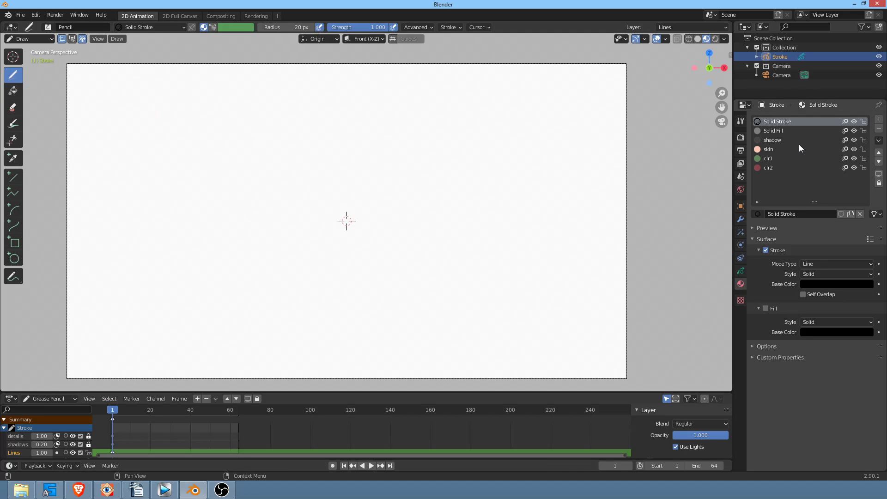
Step: Alternate between the Solid Fill and Solid Stroke materials to compare their surface settings, and bring up the shadow material
click(789, 130)
click(792, 121)
click(810, 131)
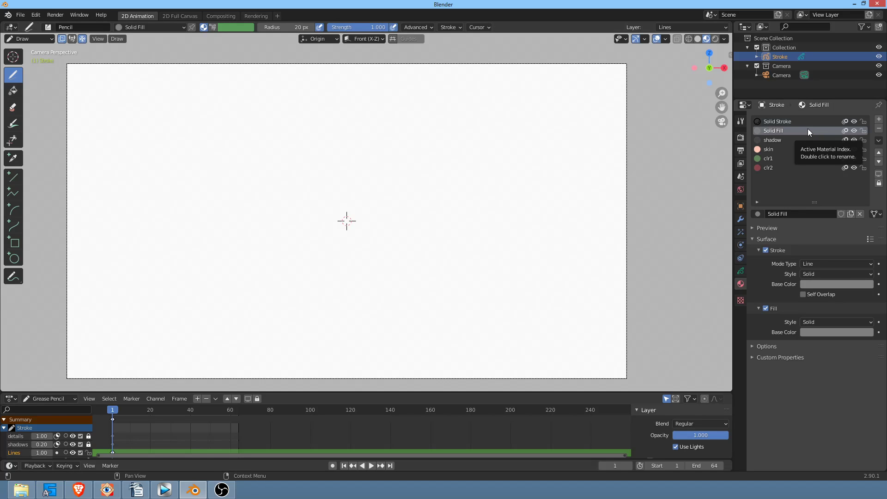
click(804, 122)
click(797, 130)
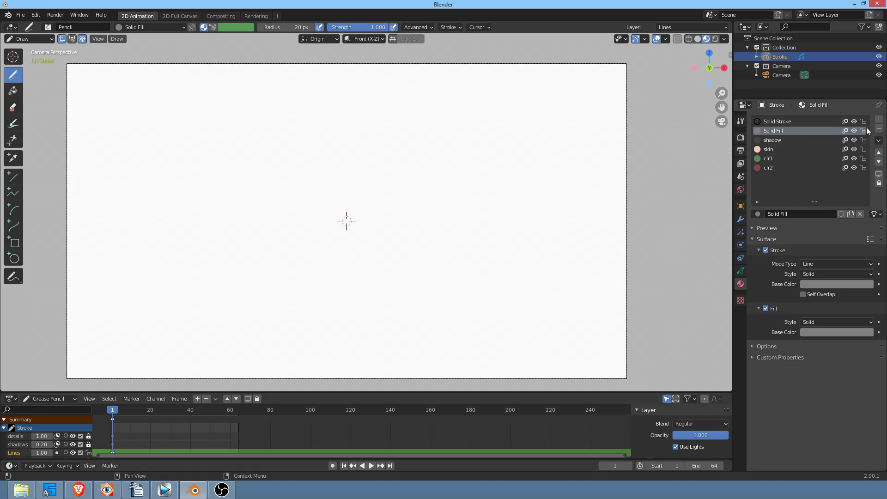
click(788, 140)
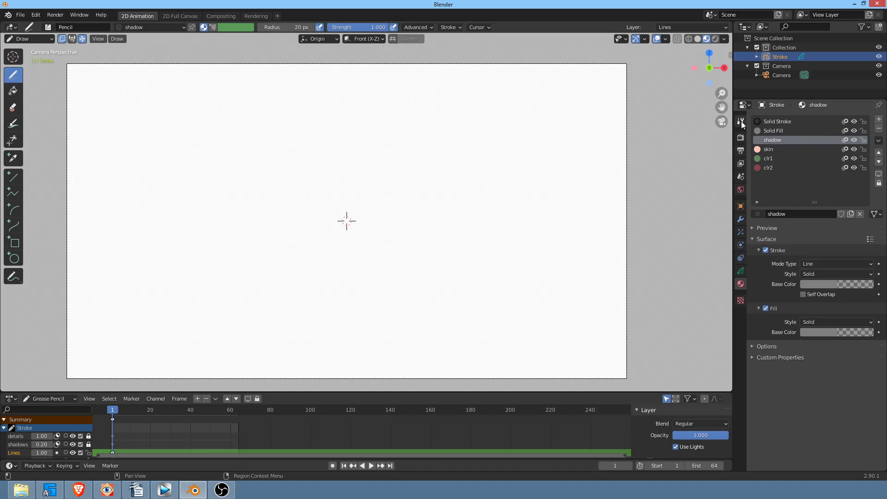
Step: Go through the Stroke object's shadows, details, Fills and Lines layers, and look over the extra layer options
click(741, 270)
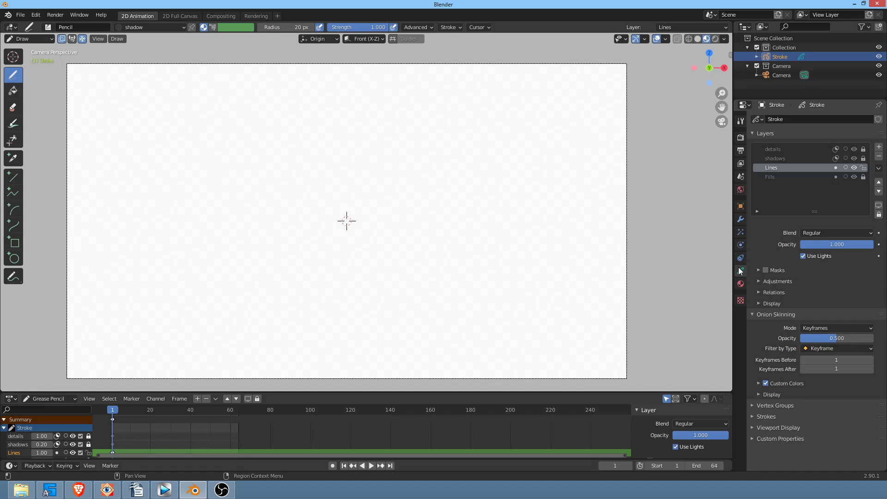
click(796, 158)
click(797, 150)
click(797, 175)
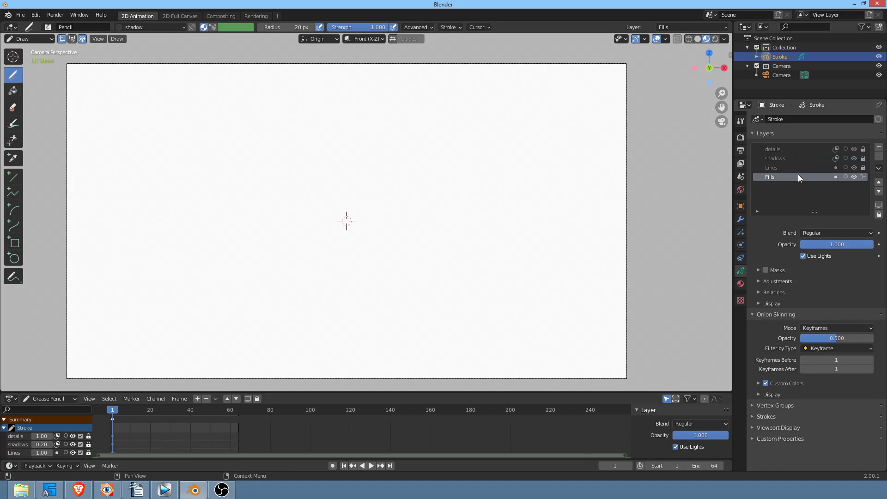
click(799, 167)
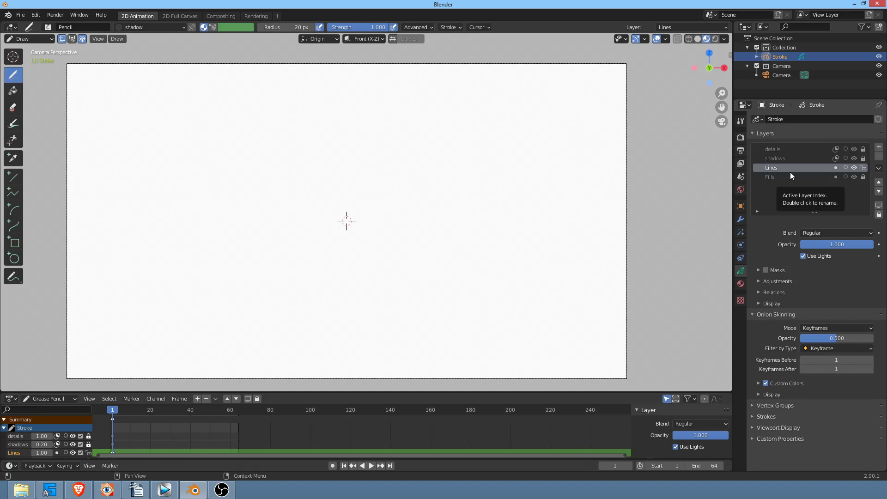
click(879, 169)
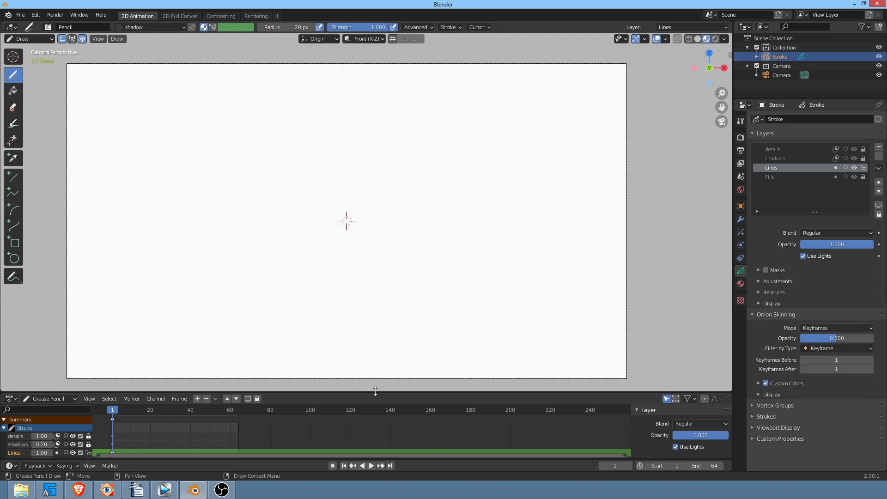
Step: Enlarge the dope sheet to fit all layer channels, and cycle through the shadows and details layers, ending on Lines
drag(375, 391, 379, 367)
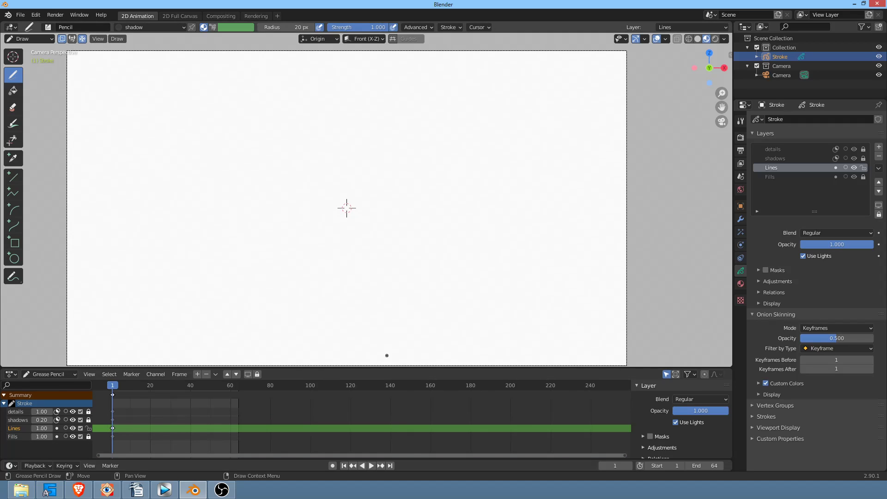
click(824, 159)
click(813, 151)
click(812, 157)
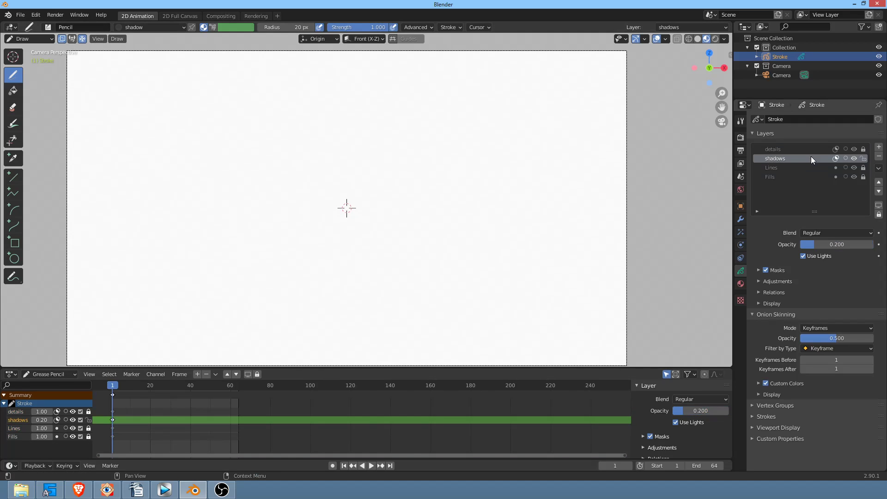
click(805, 165)
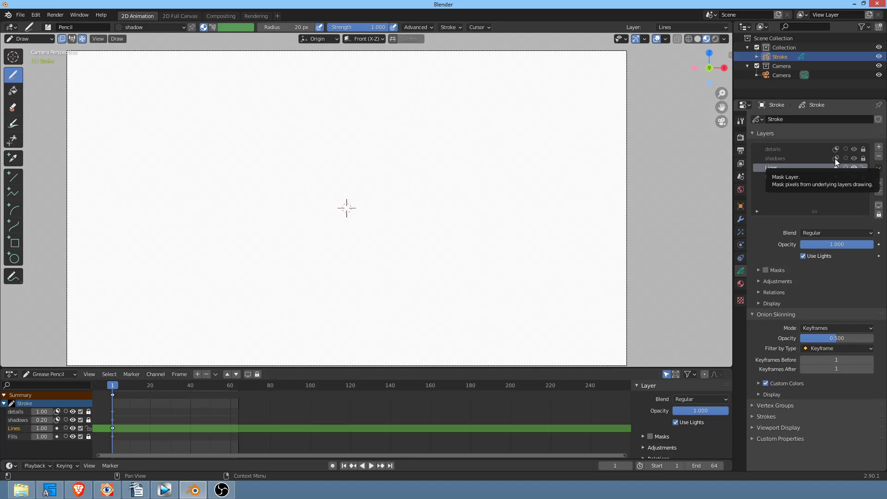
Step: Briefly run the animation playback and set the current frame to 16
key(space)
click(143, 390)
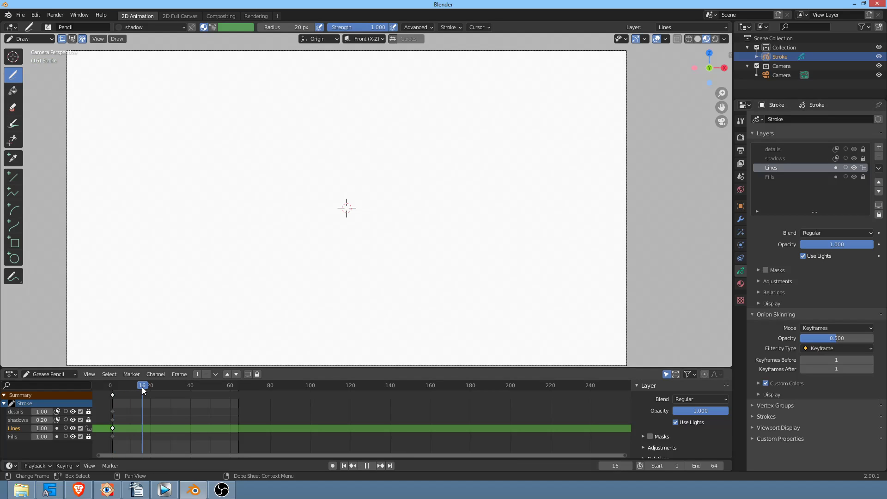
key(space)
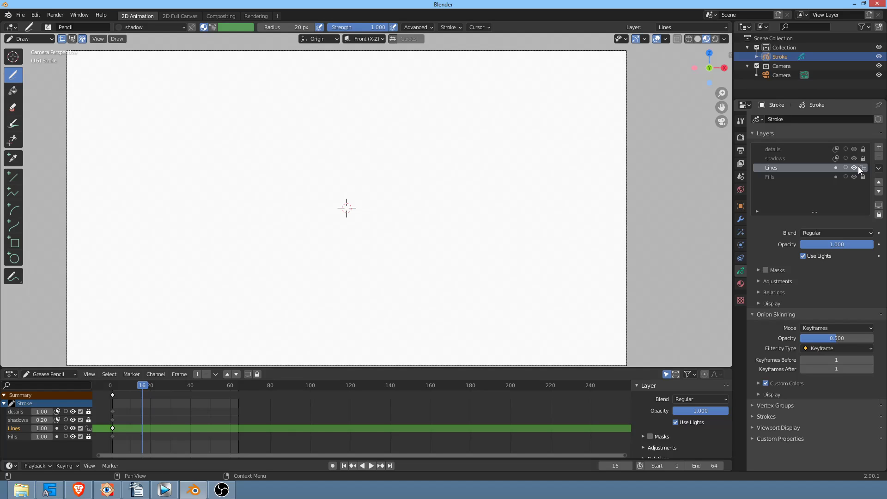
Step: Switch to the shadows layer and back to Lines, and revisit the extra layer options
click(793, 158)
click(792, 163)
click(879, 169)
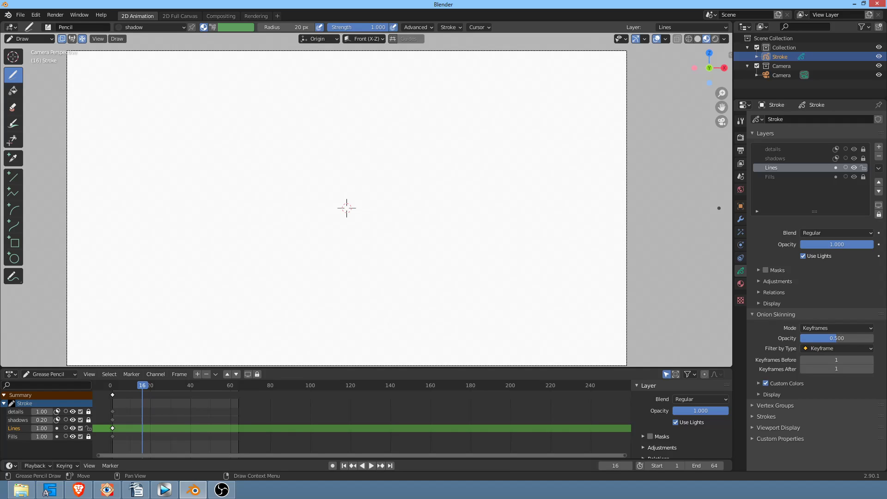
Step: On the Fills layer, draw a large irregular closed shape with the skin material to the left of the 3D cursor
click(799, 177)
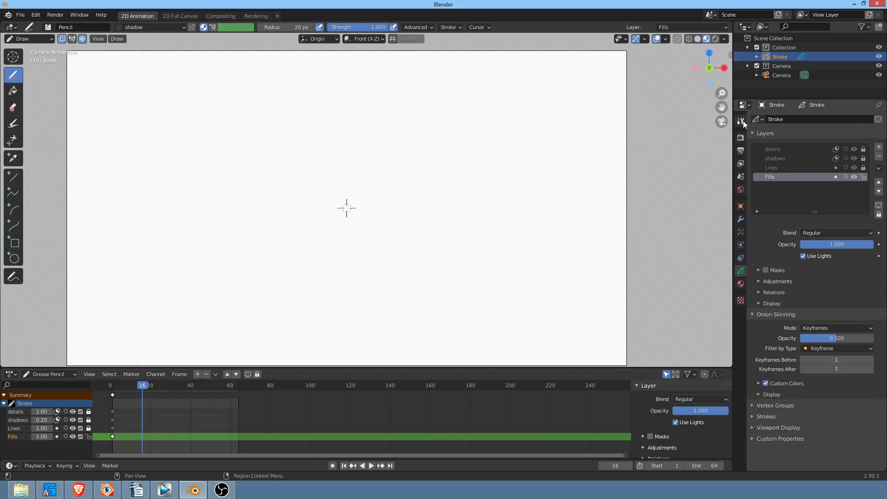
click(740, 284)
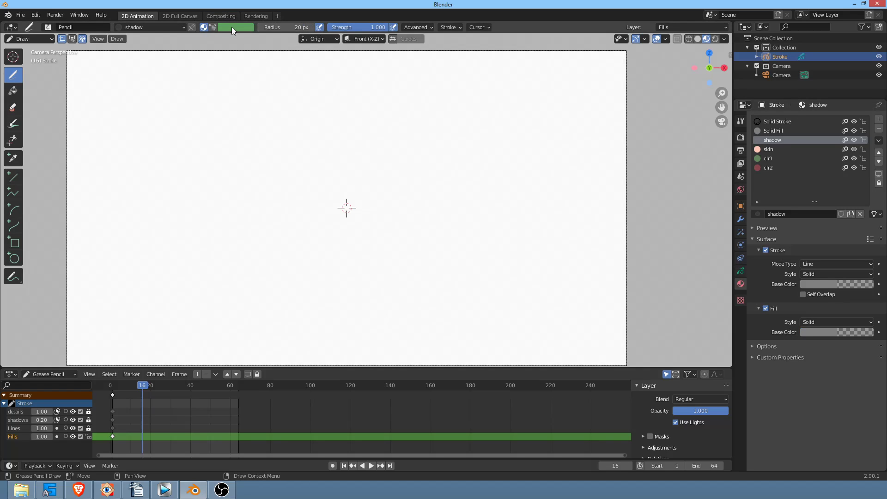
click(182, 28)
click(794, 150)
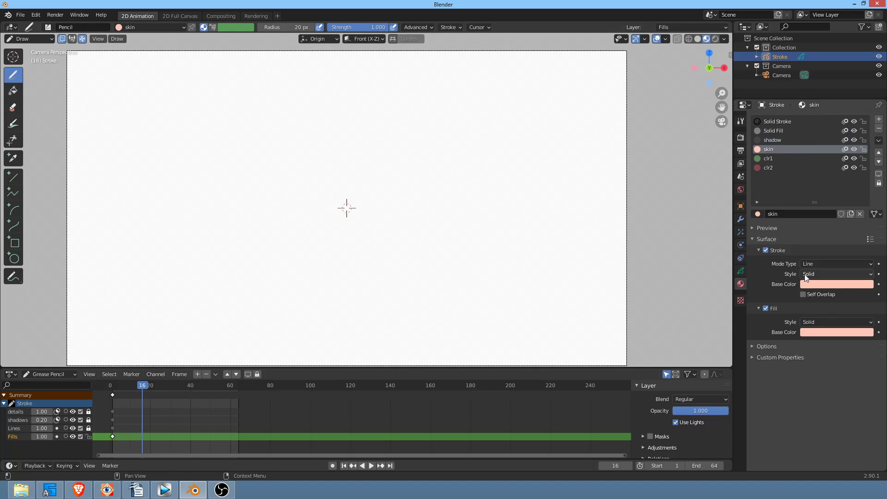
mouse_move(256, 134)
mouse_down()
mouse_move(223, 160)
mouse_move(237, 319)
mouse_move(291, 317)
mouse_move(349, 234)
mouse_move(323, 144)
mouse_move(293, 119)
mouse_move(266, 124)
mouse_up()
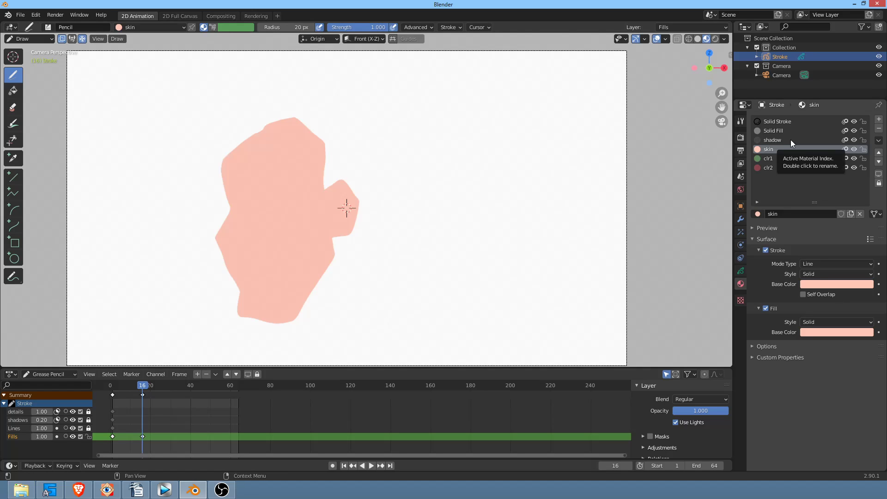
Step: Compare the Pencil brush's Material and Vertex Color modes, leaving it on Material
click(740, 120)
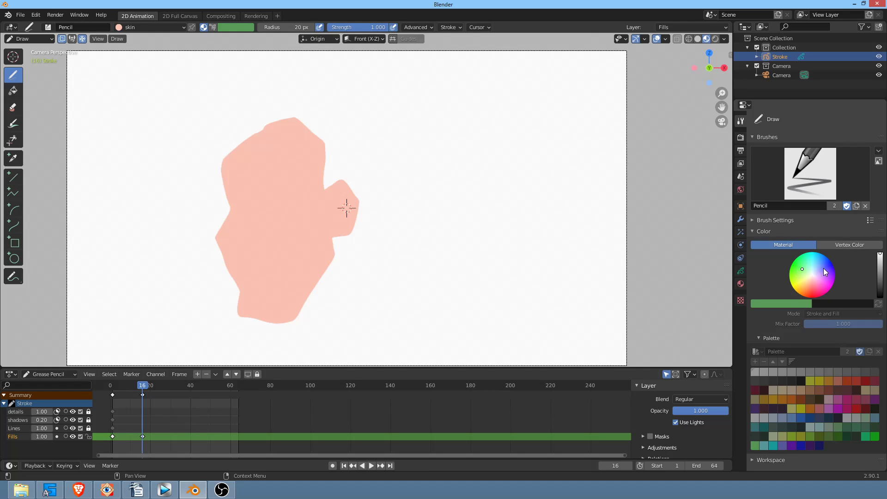
click(847, 245)
click(791, 244)
click(848, 243)
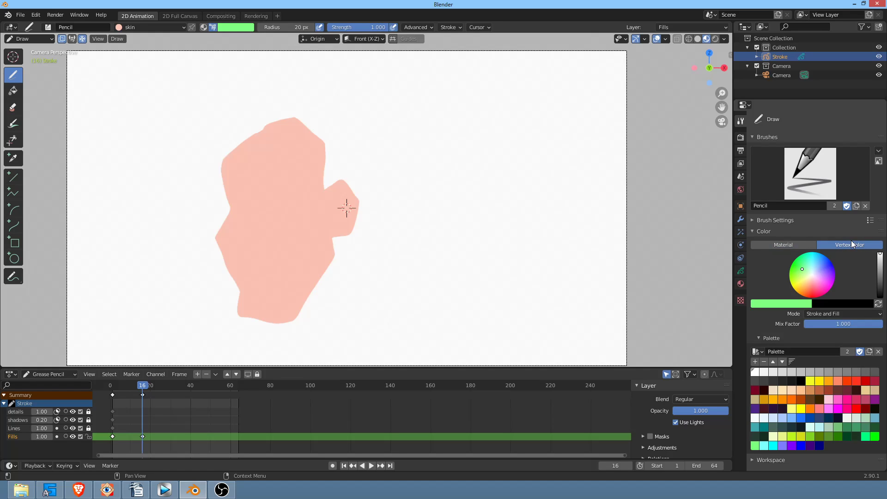
click(792, 244)
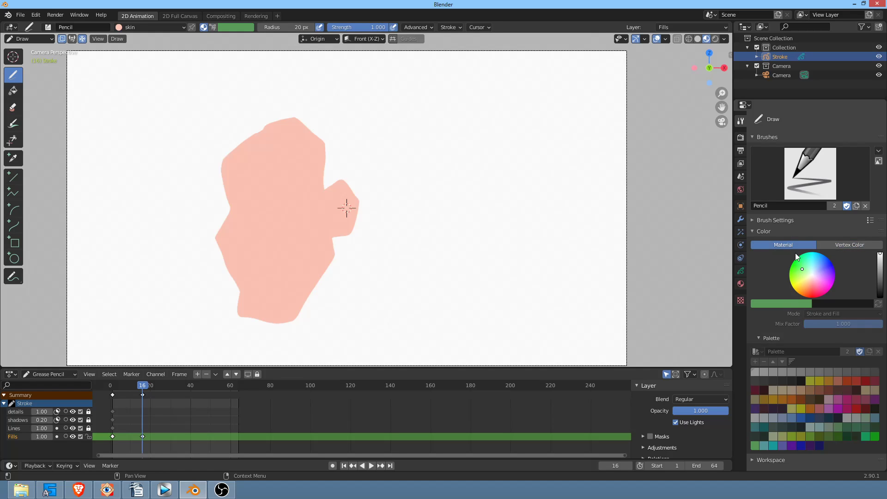
Step: Set the Pencil brush to Vertex Color with a darker green, and draw a small closed blob right of the skin-coloured shape
click(741, 283)
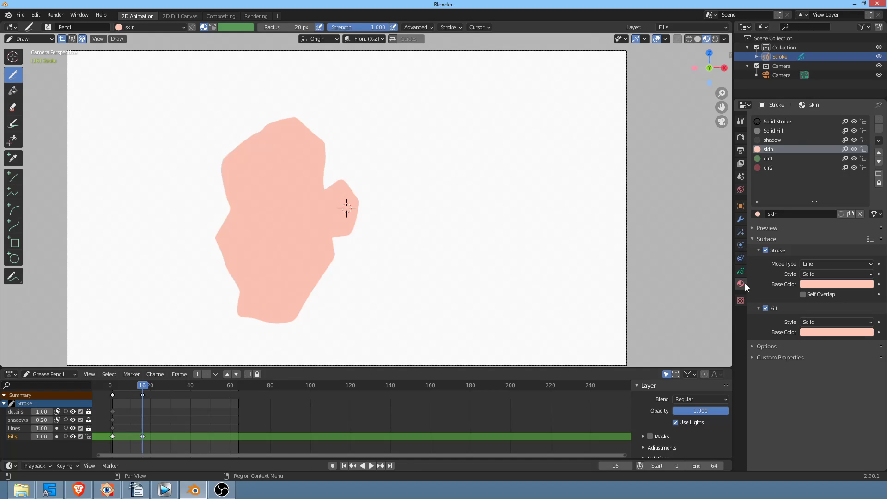
click(740, 121)
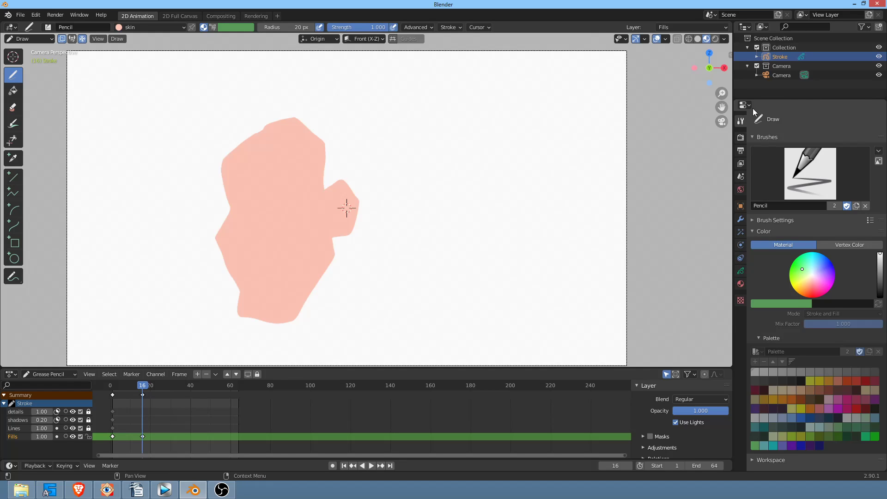
click(849, 244)
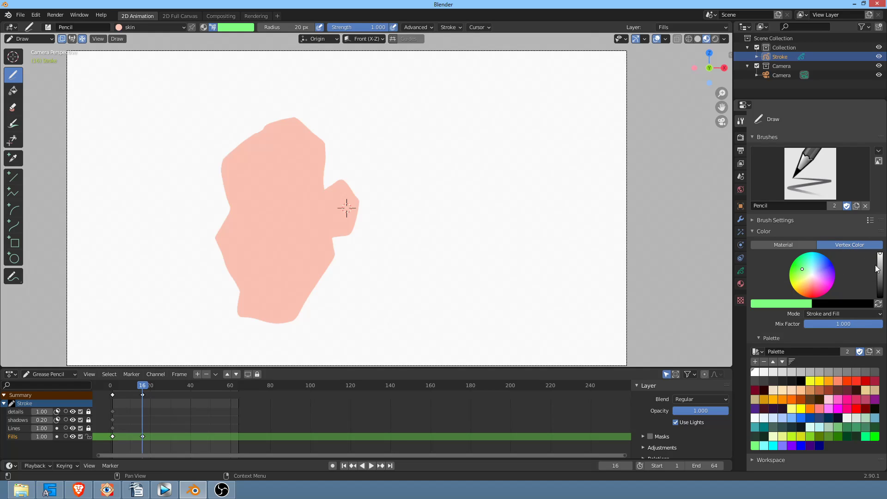
drag(880, 255, 881, 268)
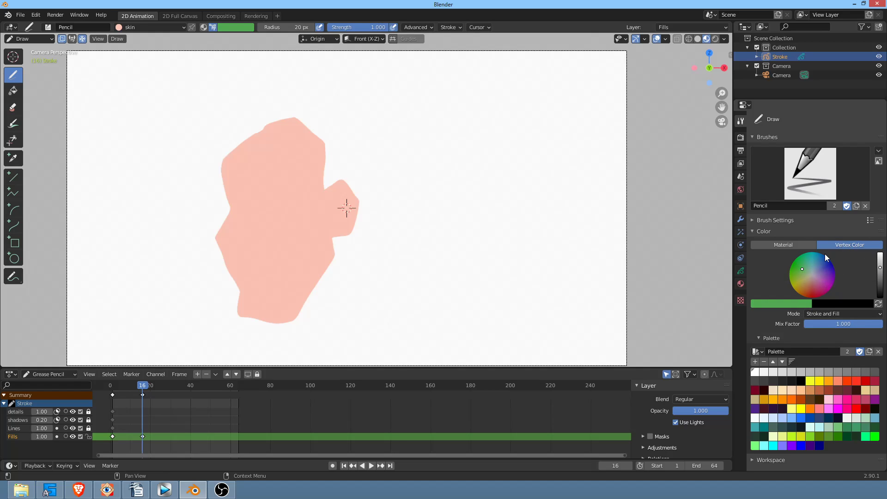
drag(303, 238, 315, 217)
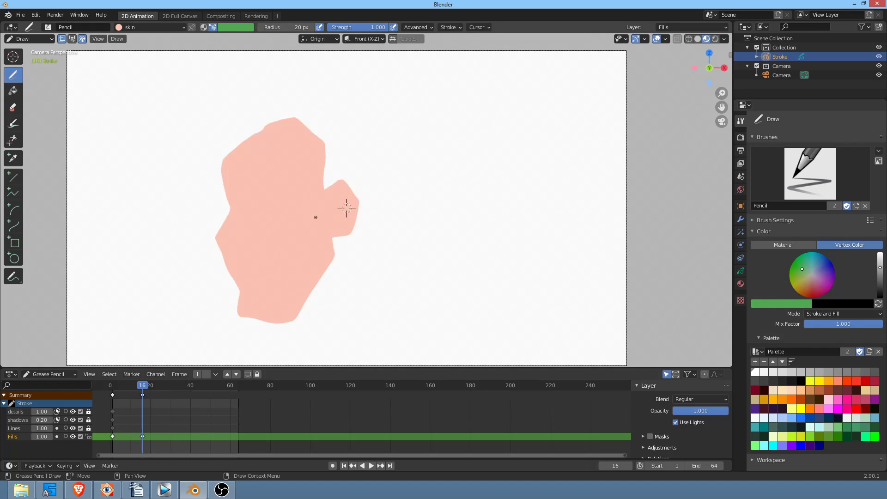
mouse_move(406, 227)
mouse_down()
mouse_move(391, 242)
mouse_move(404, 230)
mouse_up()
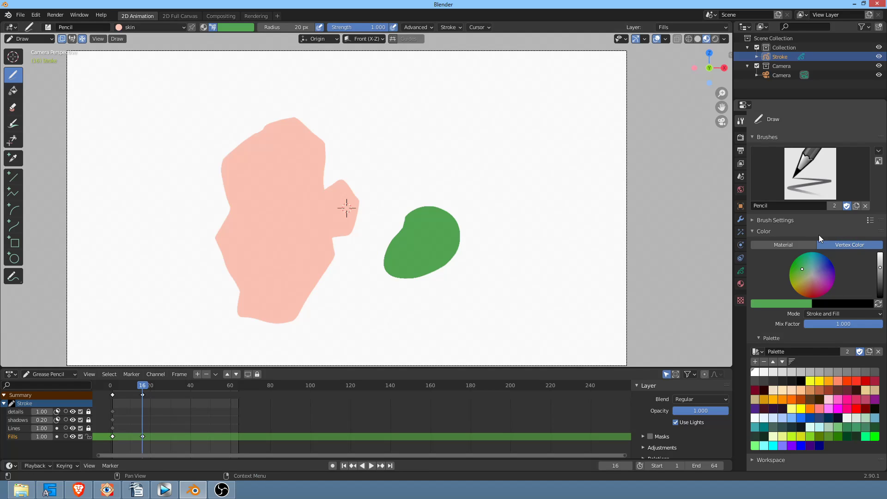
Step: Draw an olive-green blob and a brighter yellow blob behind the green shape's right edge using custom vertex colors
drag(805, 273, 801, 276)
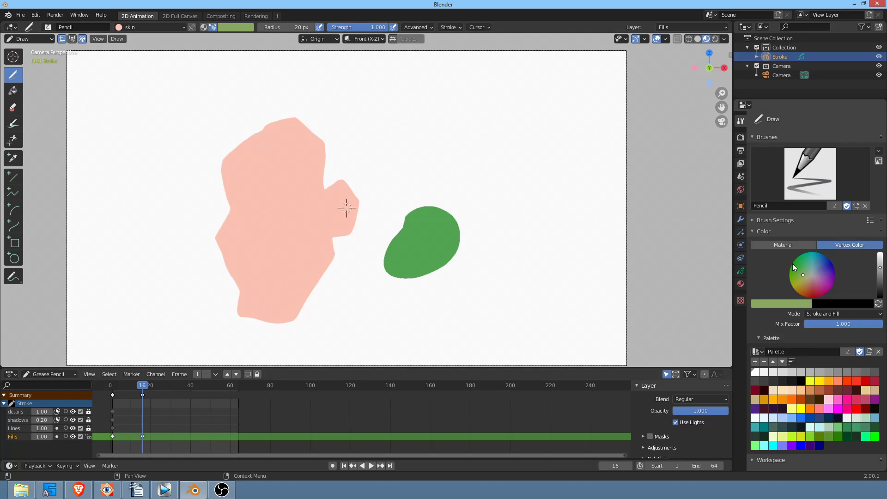
mouse_move(458, 207)
mouse_down()
mouse_move(421, 245)
mouse_move(480, 209)
mouse_up()
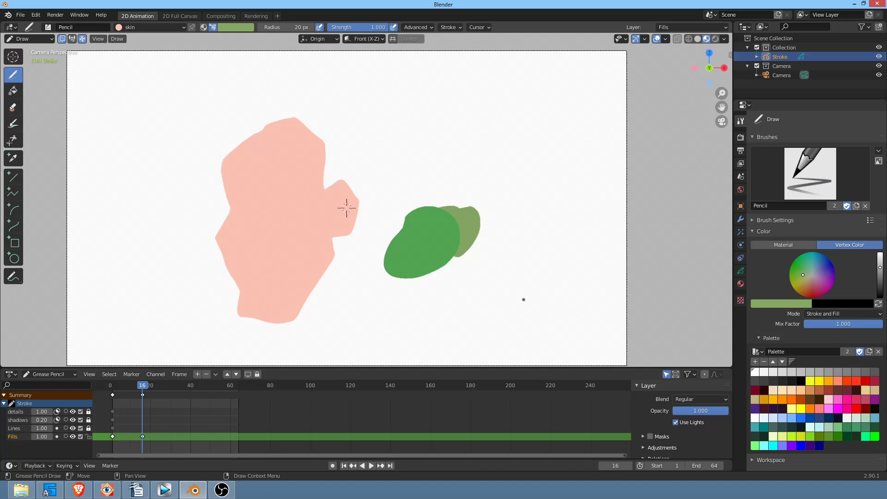
drag(806, 276, 796, 285)
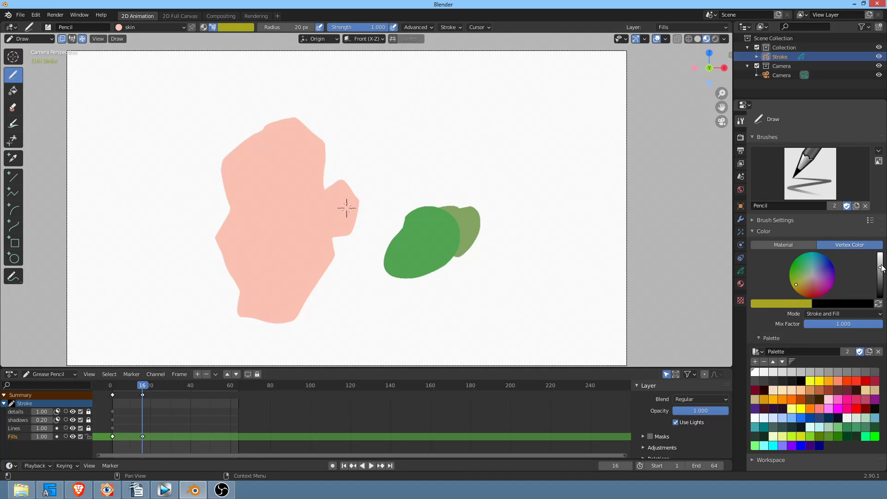
drag(881, 268, 881, 261)
drag(397, 256, 476, 208)
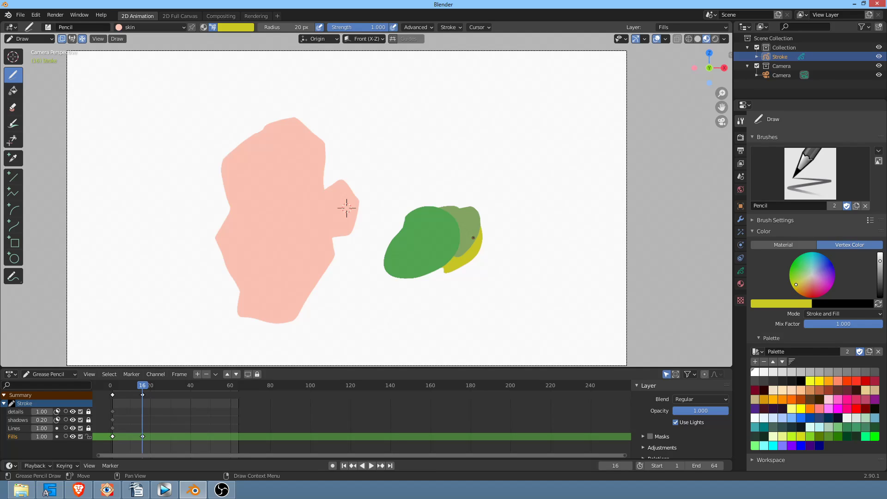
Step: Set the Pencil brush to Material color and draw a skin-coloured blob to the lower right of the green shapes
click(789, 244)
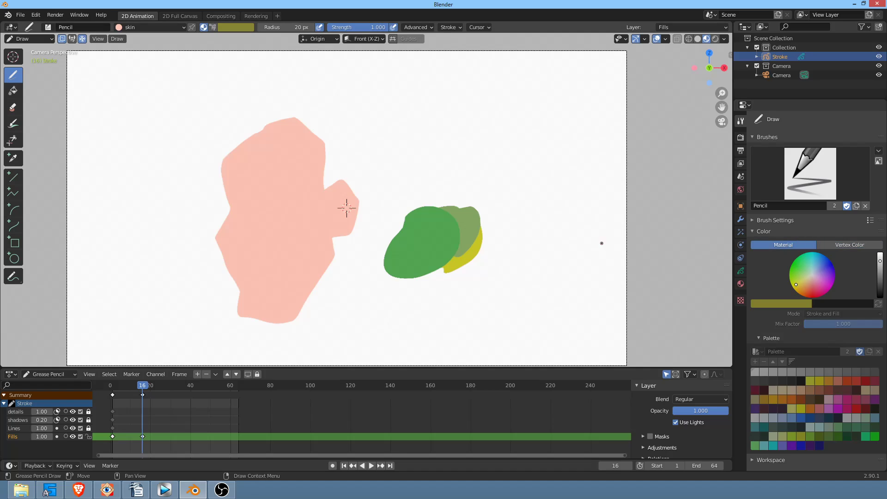
mouse_move(483, 276)
mouse_down()
mouse_move(552, 258)
mouse_move(500, 249)
mouse_up()
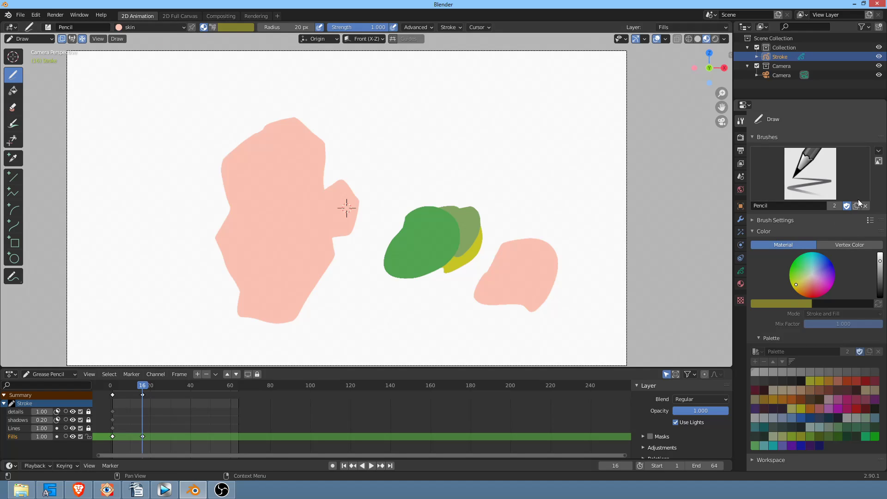
click(840, 245)
click(784, 244)
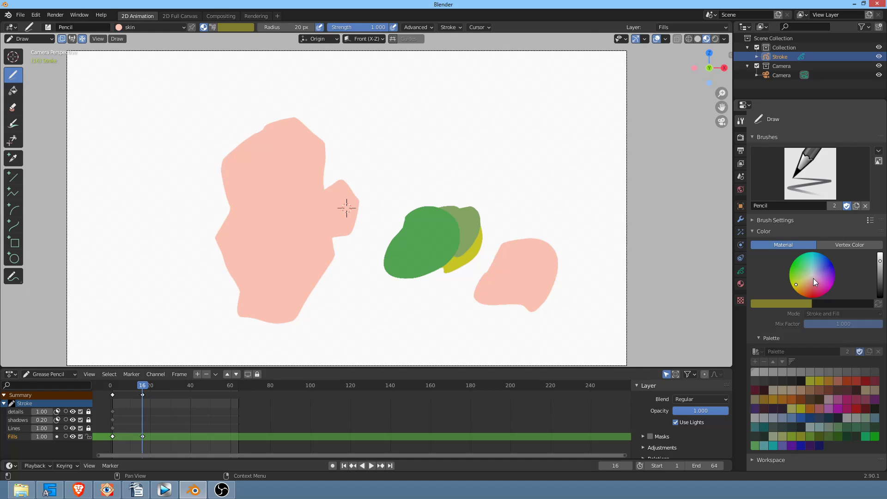
Step: Examine the skin material's stroke and fill base colors, and return to the brush color settings
click(740, 284)
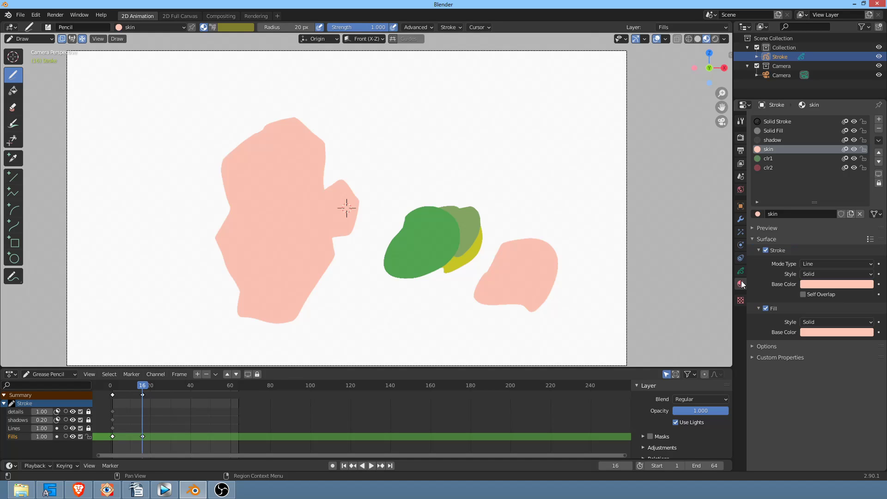
click(834, 334)
drag(866, 203, 866, 215)
drag(830, 284, 839, 334)
click(740, 138)
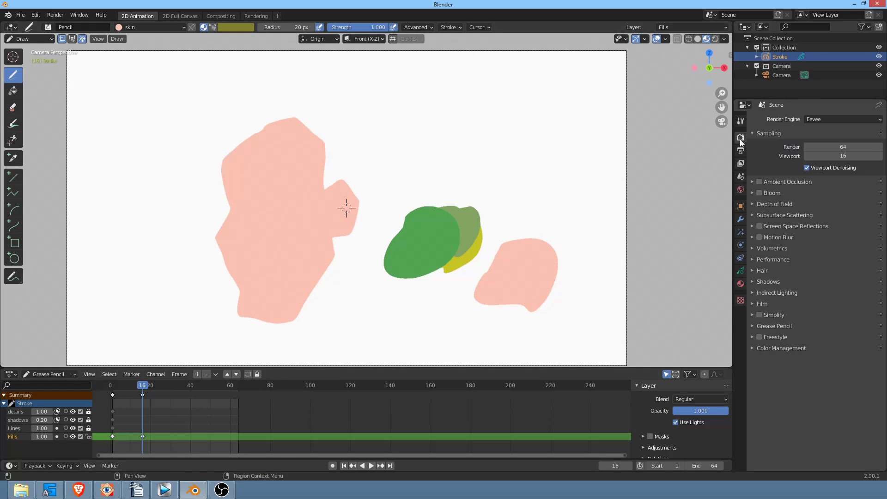
click(742, 120)
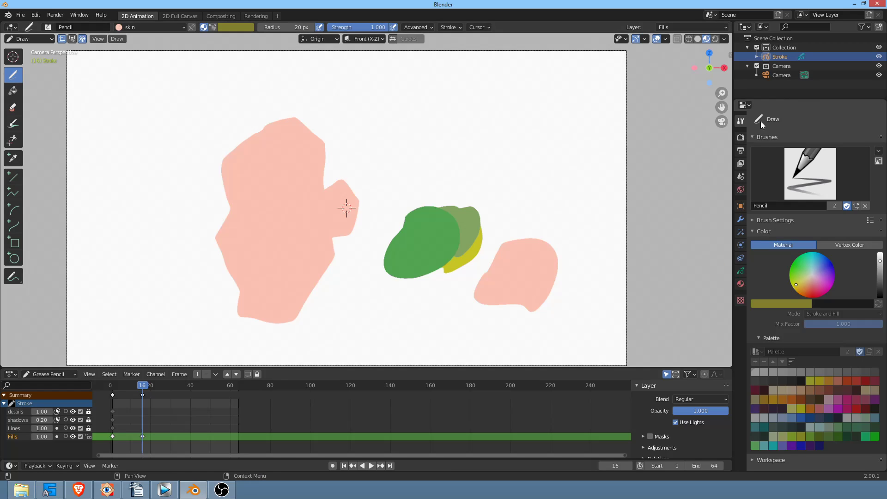
Step: Switch the brush to Vertex Color and draw yellow blobs all around the green shapes
click(850, 243)
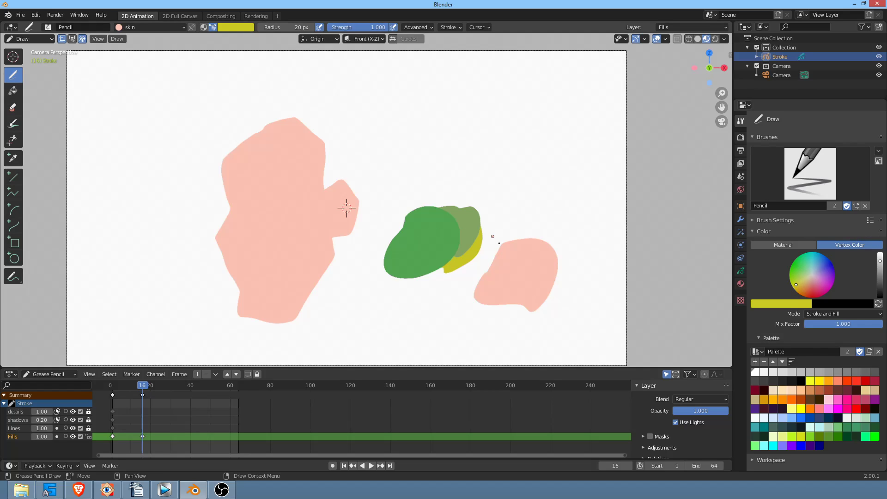
drag(410, 269, 427, 295)
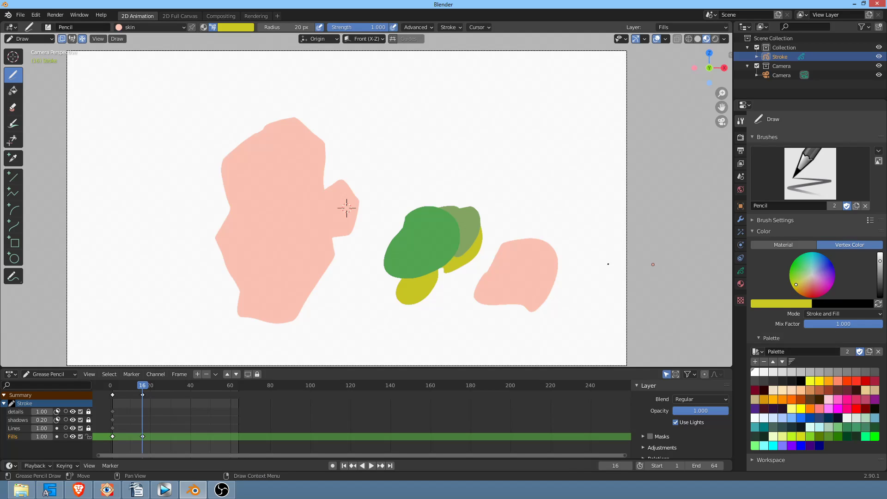
mouse_move(460, 183)
mouse_down()
mouse_move(388, 226)
mouse_move(448, 214)
mouse_up()
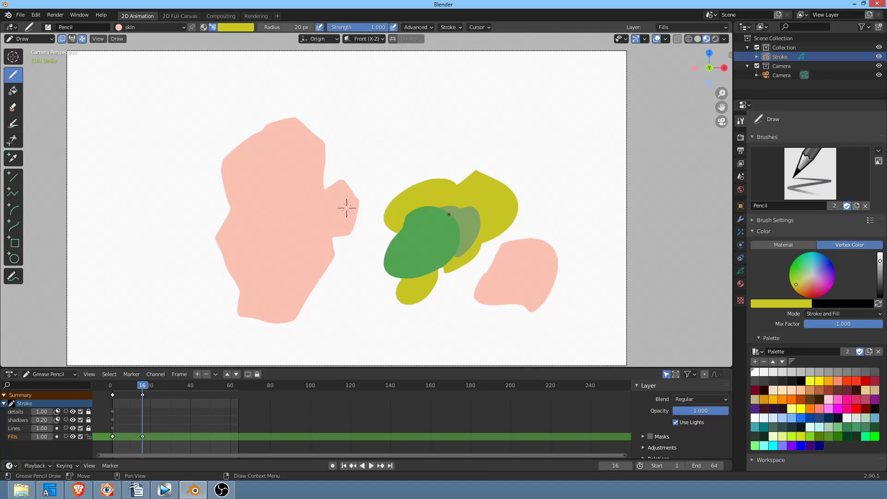
mouse_move(463, 184)
mouse_down()
mouse_move(447, 193)
mouse_move(514, 231)
mouse_move(473, 259)
mouse_up()
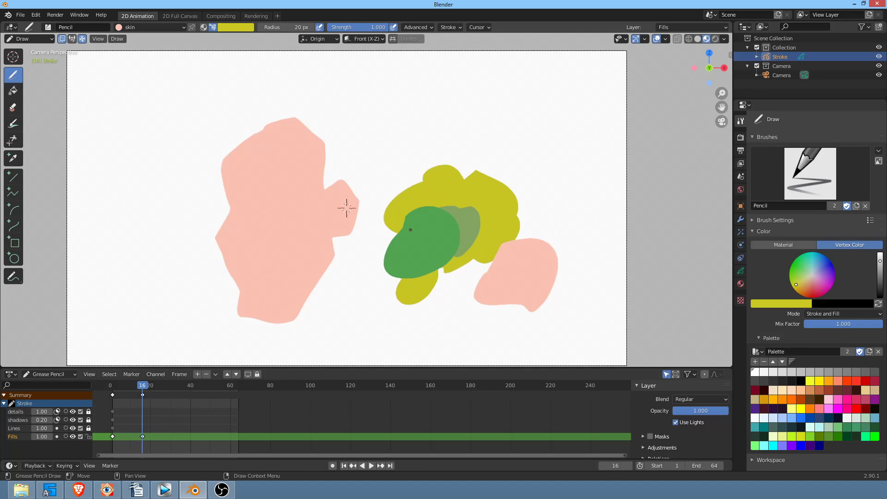
mouse_move(393, 228)
mouse_down()
mouse_move(387, 286)
mouse_move(460, 259)
mouse_up()
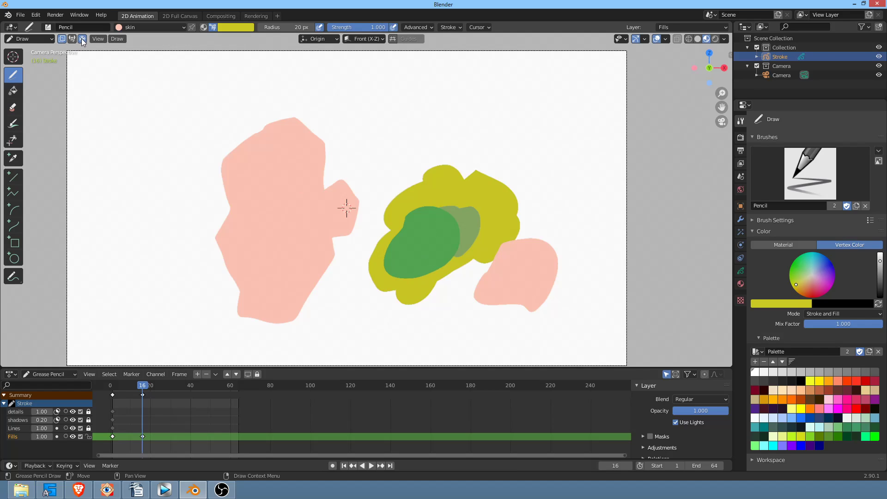
Step: Move to frame 19 and, with Additive Drawing on, draw a yellow blob left of the large skin-coloured shape
key(space)
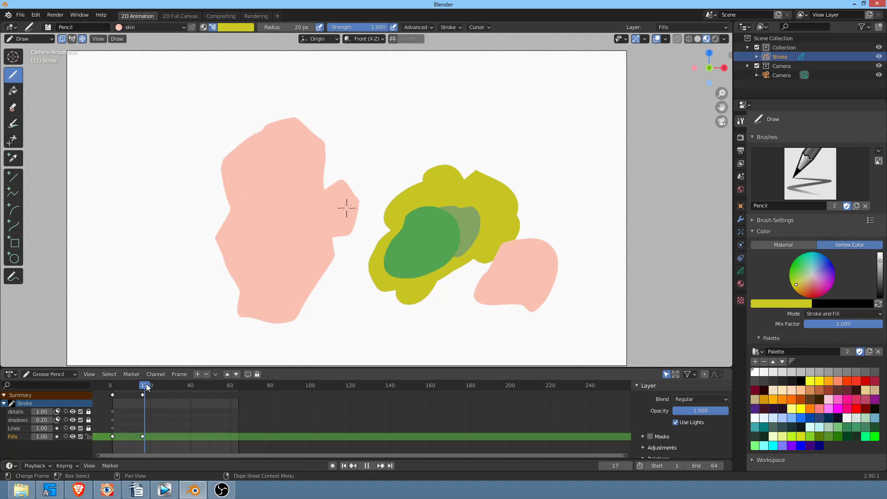
drag(154, 389, 148, 389)
key(space)
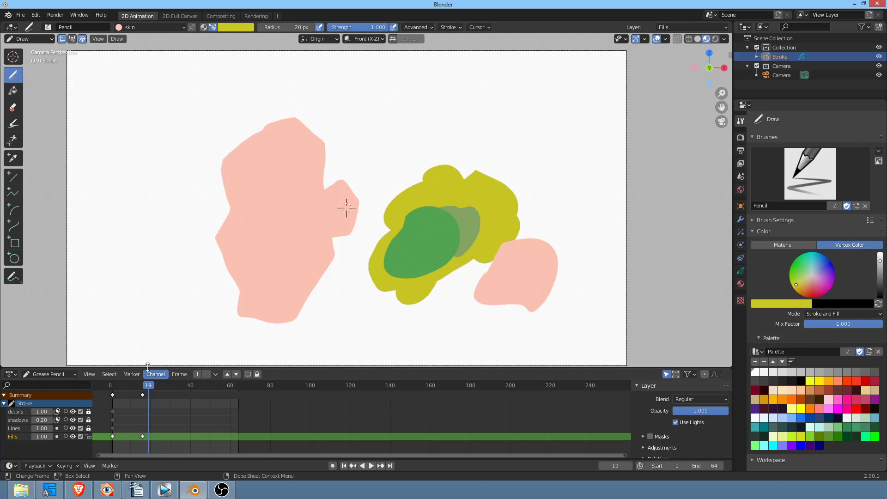
mouse_move(163, 204)
mouse_down()
mouse_move(194, 222)
mouse_move(158, 181)
mouse_up()
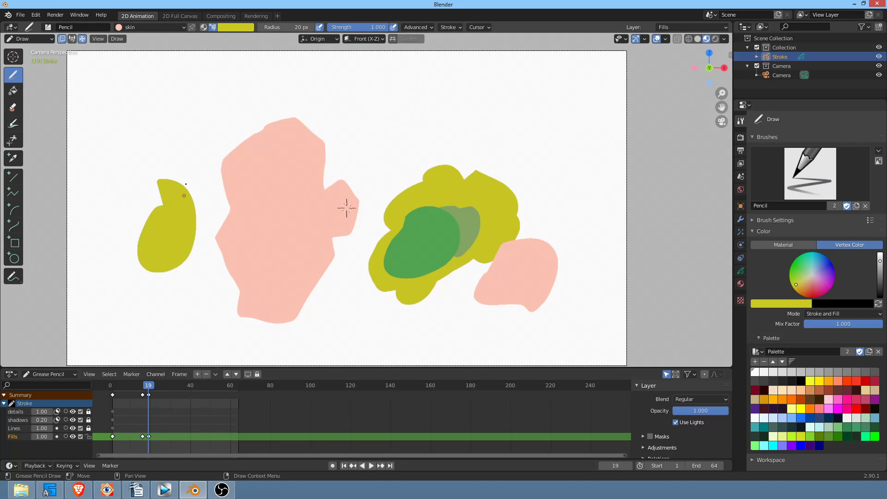
Step: At frame 22, turn off Additive Drawing and draw a large yellow blob in the canvas's upper right
mouse_move(148, 389)
mouse_down()
mouse_move(158, 389)
mouse_move(136, 389)
mouse_move(154, 390)
mouse_up()
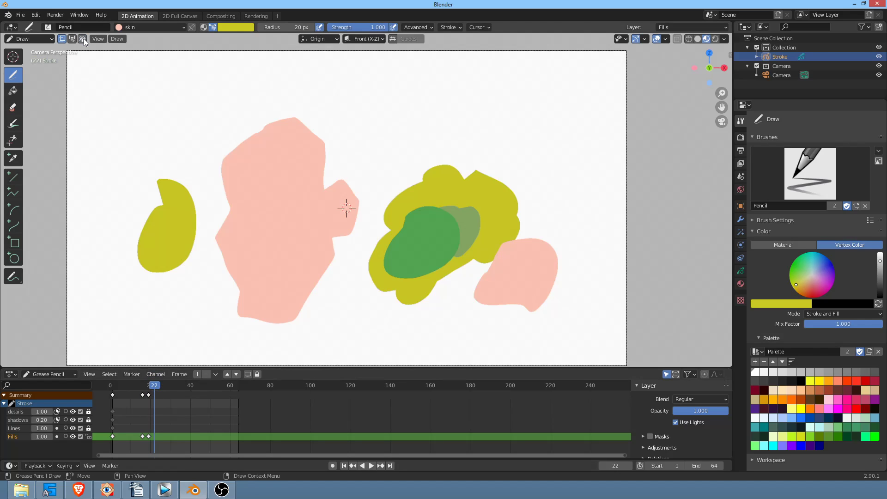
mouse_move(530, 105)
mouse_down()
mouse_move(571, 134)
mouse_move(493, 107)
mouse_move(504, 102)
mouse_up()
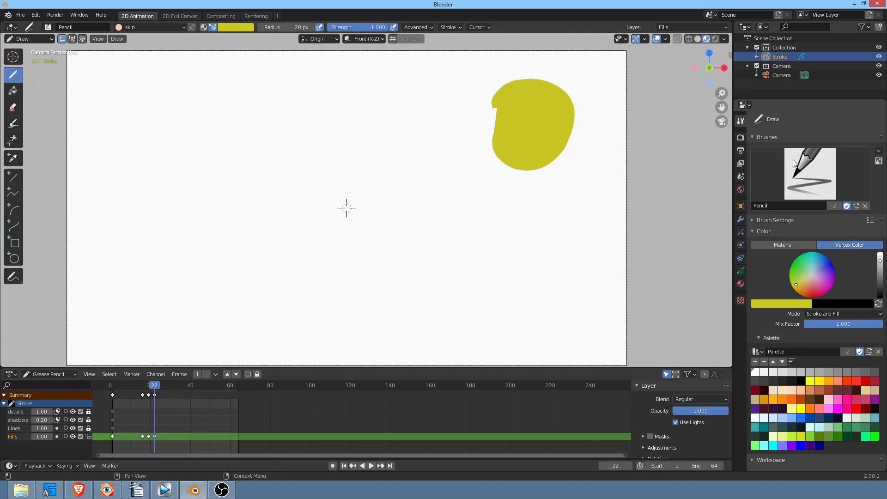
Step: Start a new 2D Animation file without saving the current one
click(20, 15)
mouse_move(46, 25)
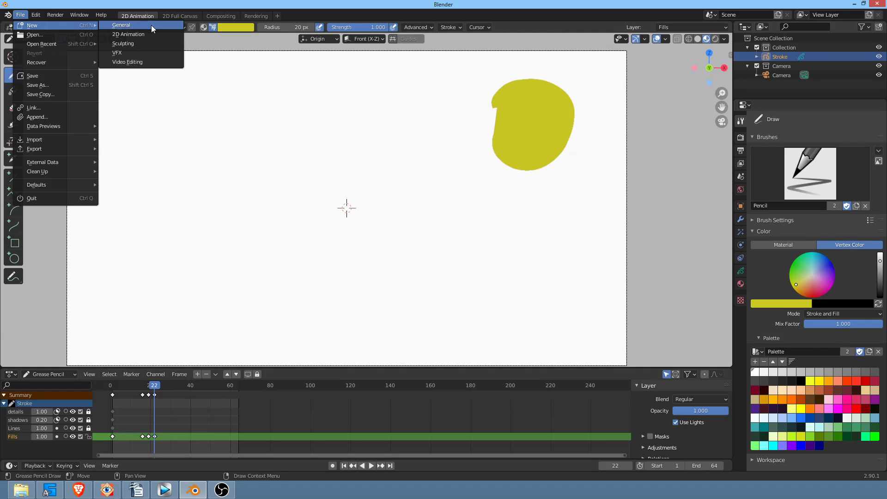
click(157, 32)
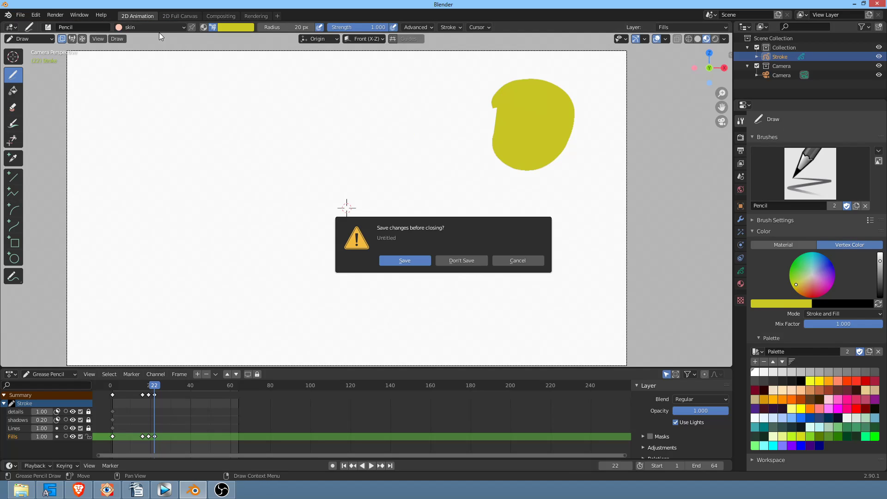
click(465, 262)
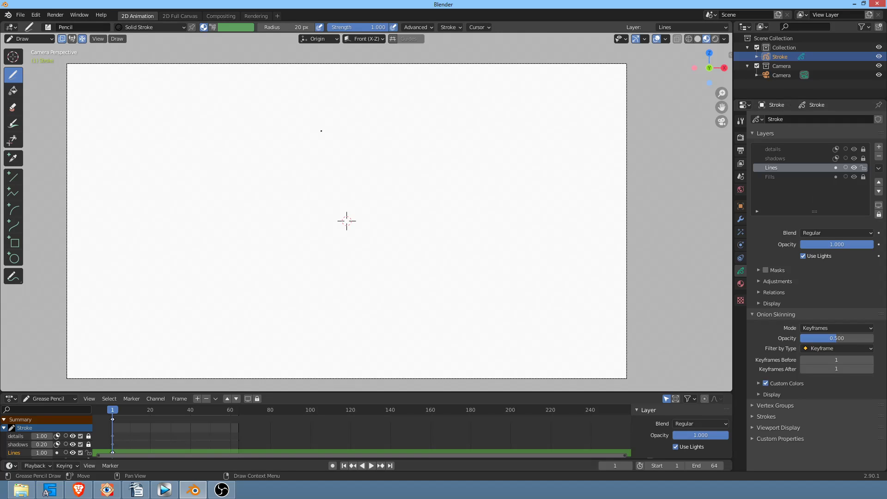
Step: Sketch a head on the Lines layer, erase the rough side and jaw strokes, and redraw the face contour cleanly
mouse_move(399, 129)
mouse_down()
mouse_move(376, 156)
mouse_move(359, 218)
mouse_move(384, 245)
mouse_move(365, 285)
mouse_move(414, 323)
mouse_move(450, 323)
mouse_move(483, 282)
mouse_move(508, 184)
mouse_move(377, 152)
mouse_move(517, 229)
mouse_move(500, 155)
mouse_move(396, 145)
mouse_move(369, 268)
mouse_move(386, 231)
mouse_up()
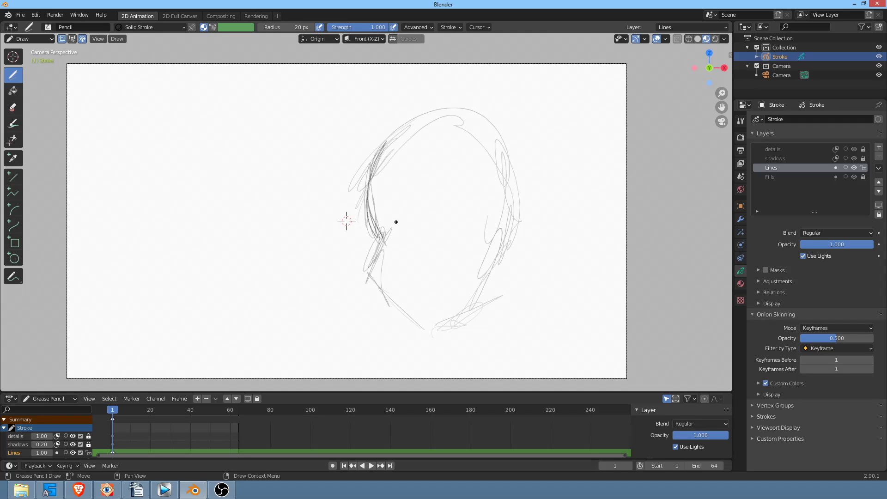
mouse_move(381, 185)
ctrl+mouse_down()
mouse_move(369, 264)
mouse_move(380, 295)
ctrl+mouse_up()
mouse_move(375, 239)
mouse_down()
mouse_move(374, 268)
mouse_move(433, 327)
mouse_move(447, 319)
mouse_move(429, 313)
mouse_move(481, 263)
mouse_move(471, 252)
mouse_move(515, 241)
mouse_up()
drag(475, 302, 512, 225)
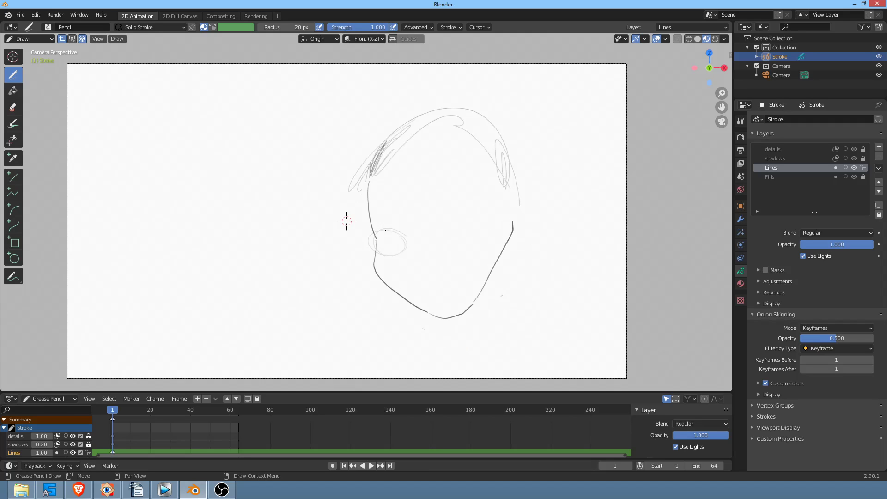
Step: Draw two oval eyes, angled brow lines, a nose and a wide grinning mouth on the face
mouse_move(454, 214)
mouse_down()
mouse_move(442, 214)
mouse_move(443, 247)
mouse_move(406, 241)
mouse_up()
drag(474, 216, 458, 240)
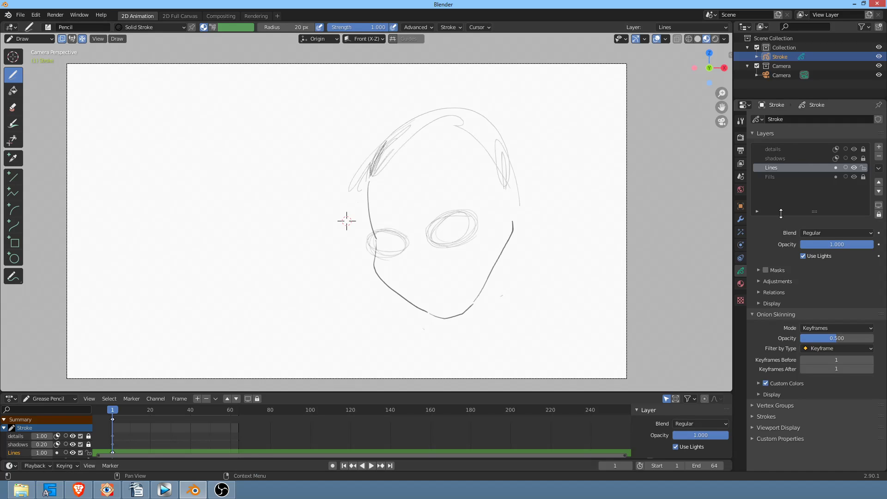
mouse_move(426, 227)
mouse_down()
mouse_move(480, 207)
mouse_move(349, 243)
mouse_up()
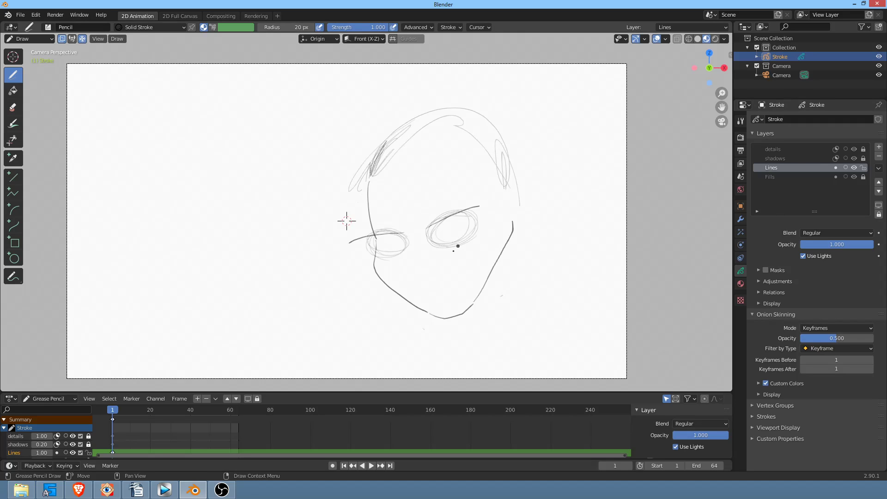
mouse_move(410, 231)
mouse_down()
mouse_move(398, 258)
mouse_move(433, 250)
mouse_move(419, 255)
mouse_up()
mouse_move(401, 286)
mouse_down()
mouse_move(487, 248)
mouse_move(445, 293)
mouse_move(455, 291)
mouse_move(417, 293)
mouse_up()
ctrl+drag(412, 245, 410, 248)
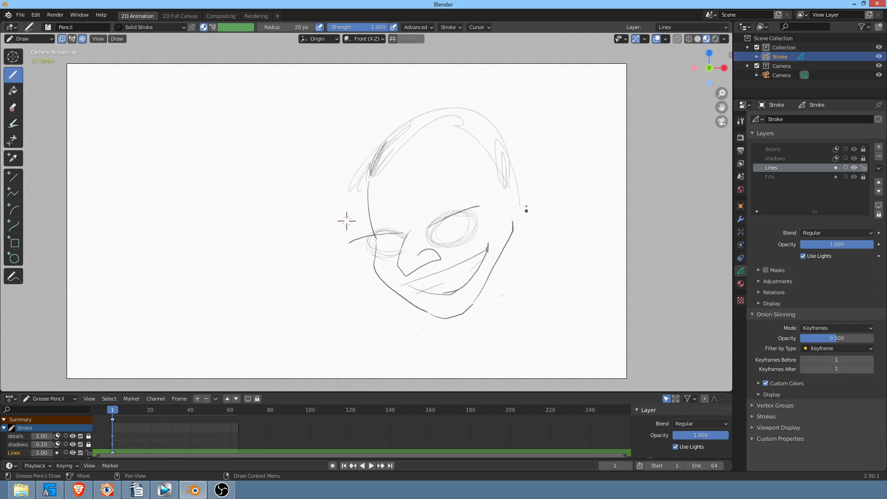
Step: Erase the loose sketch strokes along both sides of the upper head
mouse_move(521, 206)
ctrl+mouse_down()
mouse_move(511, 172)
mouse_move(503, 181)
ctrl+mouse_up()
ctrl+drag(297, 214, 348, 178)
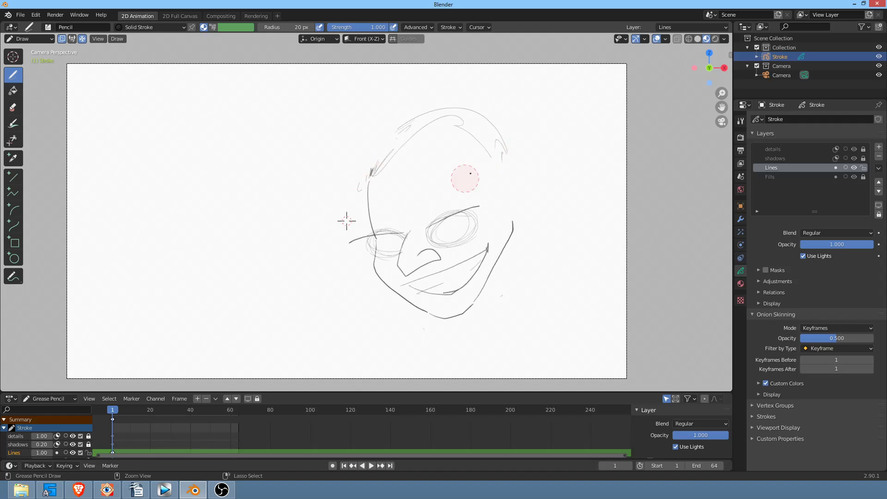
mouse_move(470, 164)
ctrl+mouse_down()
mouse_move(499, 151)
mouse_move(502, 171)
ctrl+mouse_up()
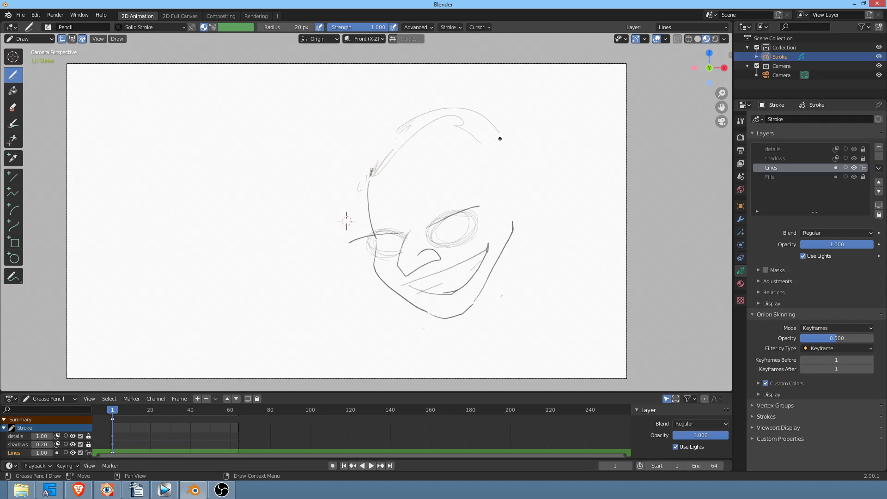
Step: Choose the Eraser Stroke brush and remove the entire right jaw line
click(13, 110)
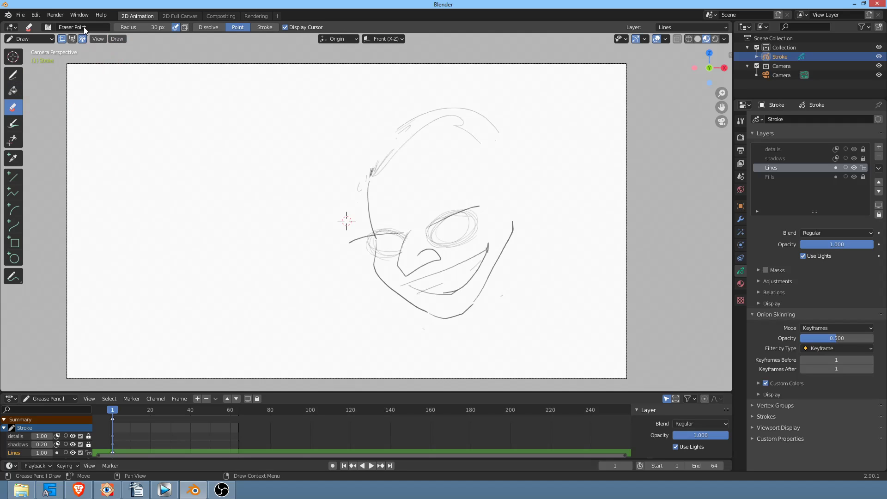
click(87, 27)
click(48, 27)
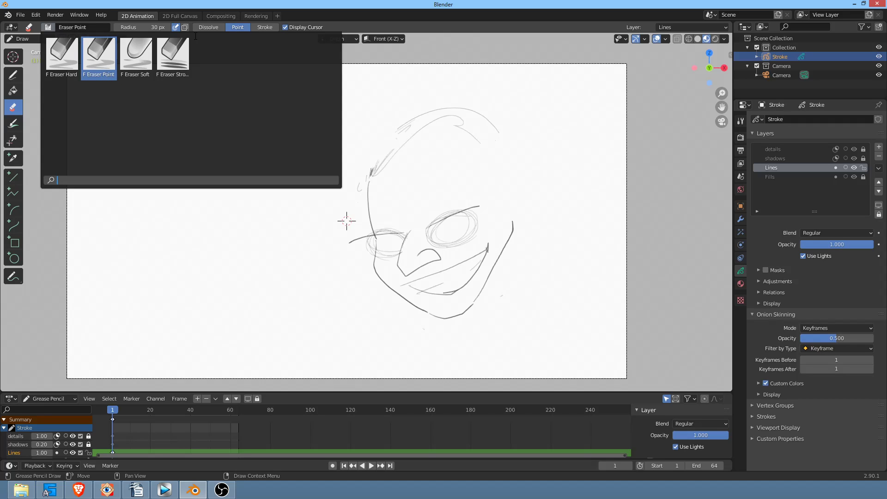
click(176, 53)
drag(535, 206, 509, 248)
click(13, 75)
mouse_move(500, 190)
mouse_down()
mouse_move(525, 209)
mouse_move(549, 277)
mouse_up()
key(ctrl+z)
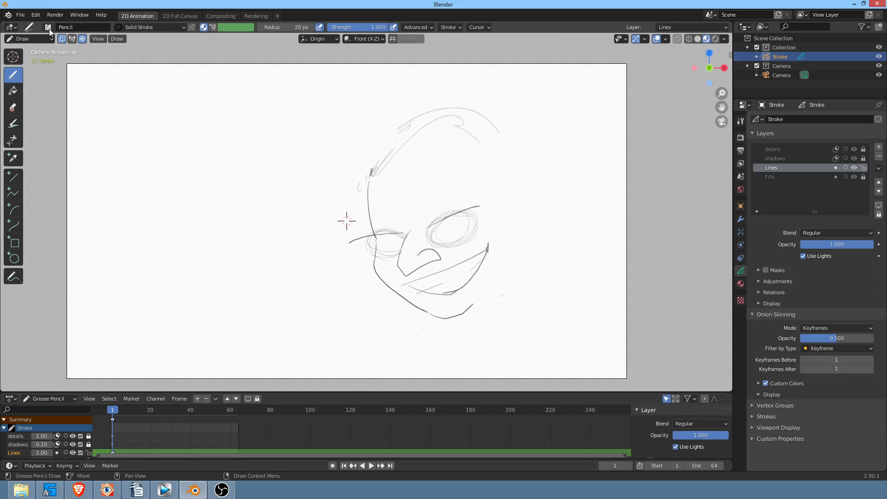
Step: Return to the Erase tool and choose the Eraser Soft brush
click(13, 106)
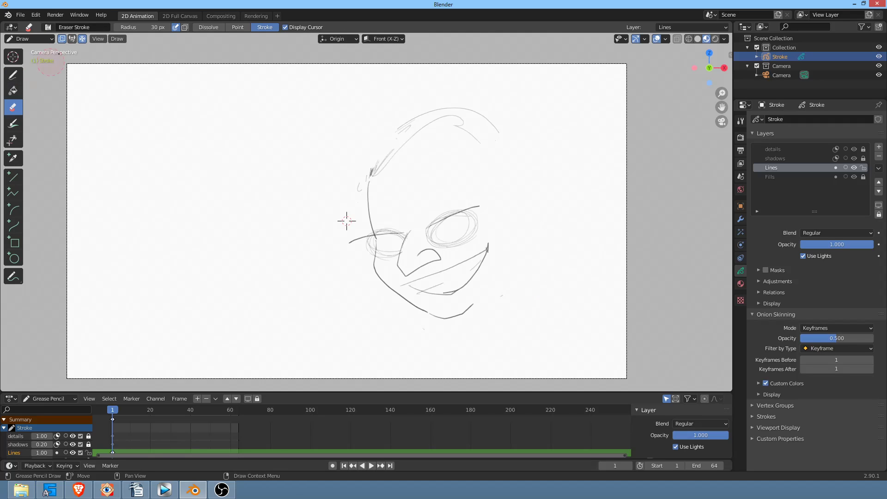
click(48, 27)
click(138, 58)
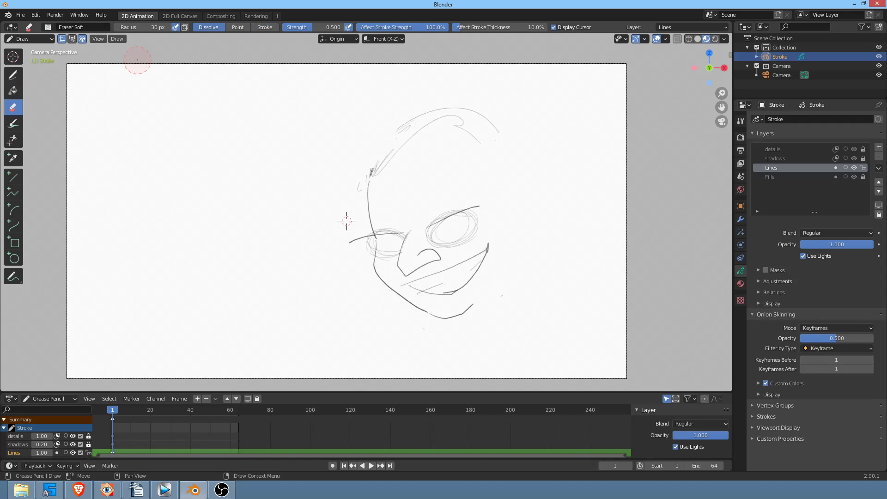
Step: Switch to the Draw tool and remove the jaw and chin outline of the face with its temporary eraser
click(13, 75)
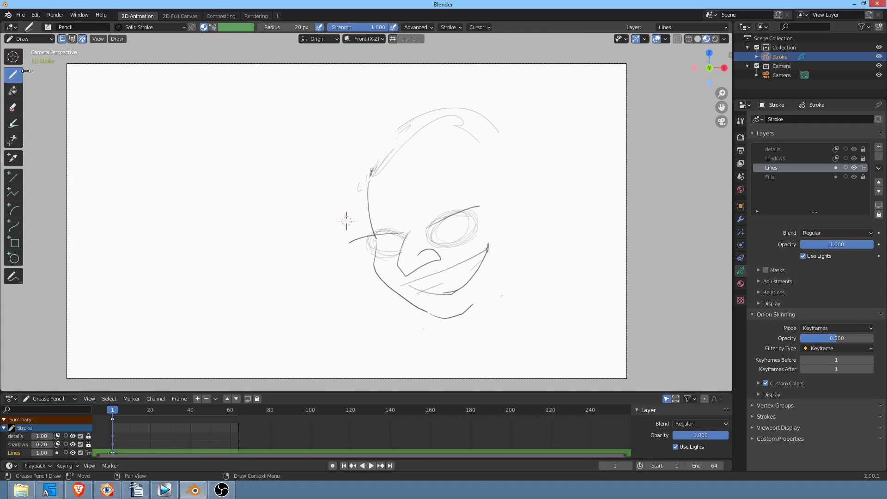
mouse_move(560, 186)
mouse_down()
mouse_move(553, 232)
mouse_move(575, 249)
mouse_up()
key(ctrl+z)
mouse_move(516, 271)
ctrl+mouse_down()
mouse_move(486, 307)
mouse_move(414, 323)
ctrl+mouse_up()
click(48, 28)
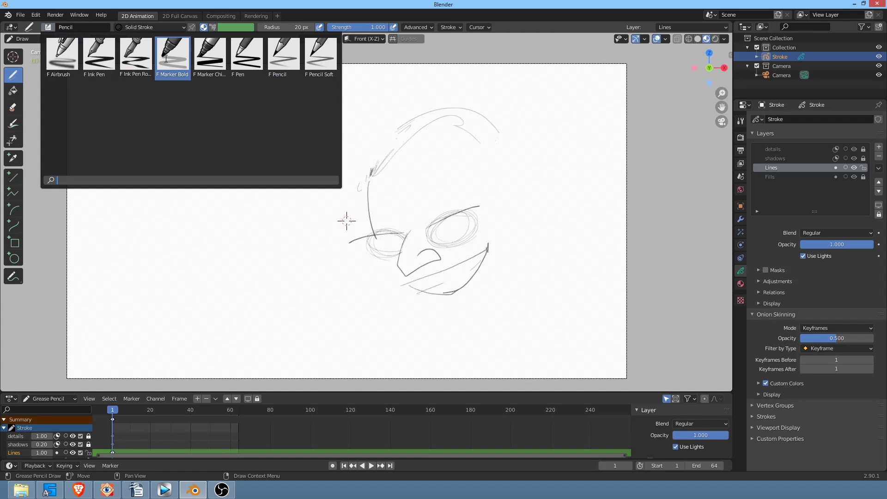
Step: Choose the Eraser Point brush in the Erase tool and erase the whole remaining face sketch
click(12, 107)
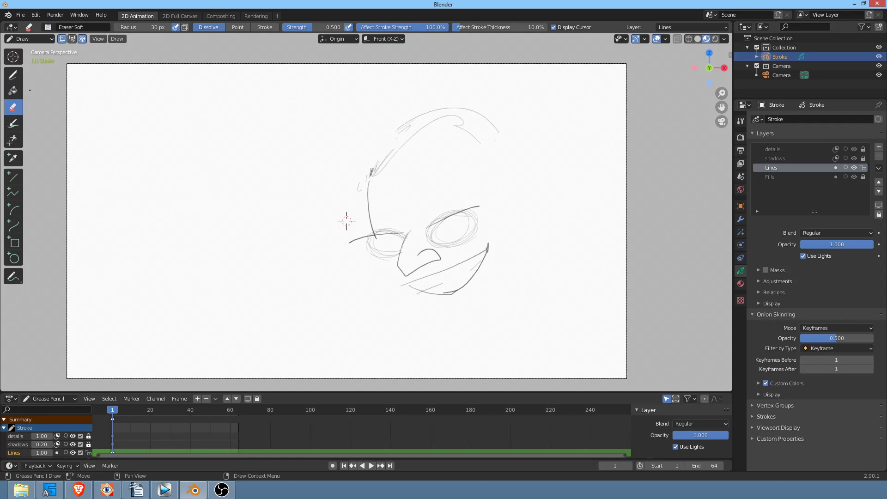
click(49, 27)
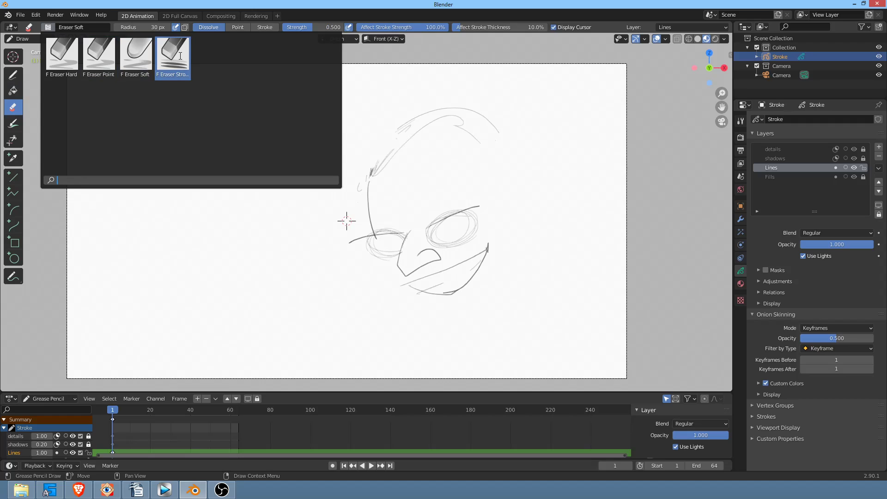
click(103, 54)
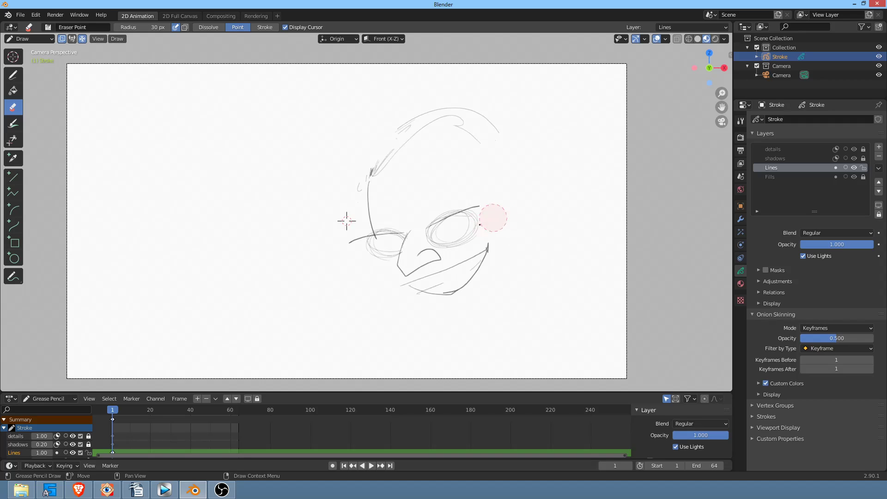
mouse_move(482, 209)
mouse_down()
mouse_move(461, 204)
mouse_move(526, 183)
mouse_up()
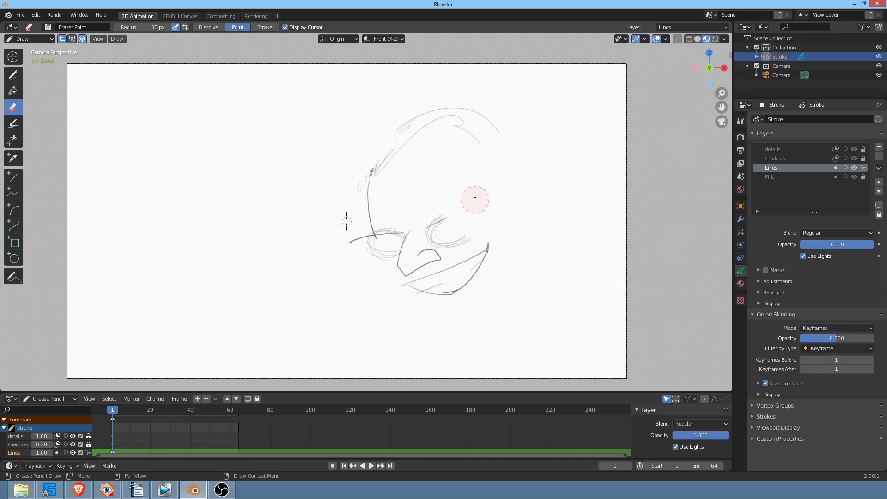
mouse_move(506, 148)
mouse_down()
mouse_move(476, 126)
mouse_move(480, 97)
mouse_move(436, 109)
mouse_move(333, 198)
mouse_up()
mouse_move(398, 198)
mouse_down()
mouse_move(330, 268)
mouse_move(406, 238)
mouse_move(366, 272)
mouse_move(390, 285)
mouse_move(519, 230)
mouse_move(440, 287)
mouse_move(466, 209)
mouse_move(472, 268)
mouse_move(384, 208)
mouse_move(353, 218)
mouse_up()
Step: Draw a large looping pencil stroke and erase its lower and right portion without leaving the Draw tool
click(13, 78)
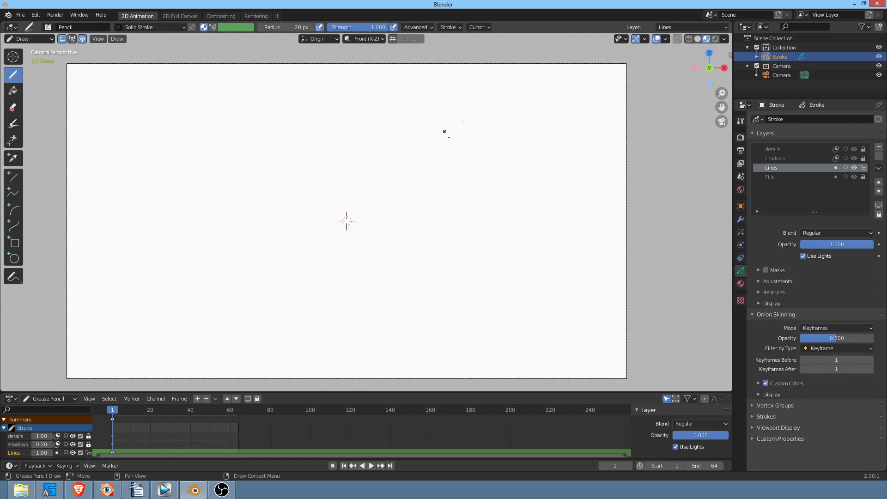
mouse_move(437, 128)
mouse_down()
mouse_move(391, 279)
mouse_move(467, 209)
mouse_up()
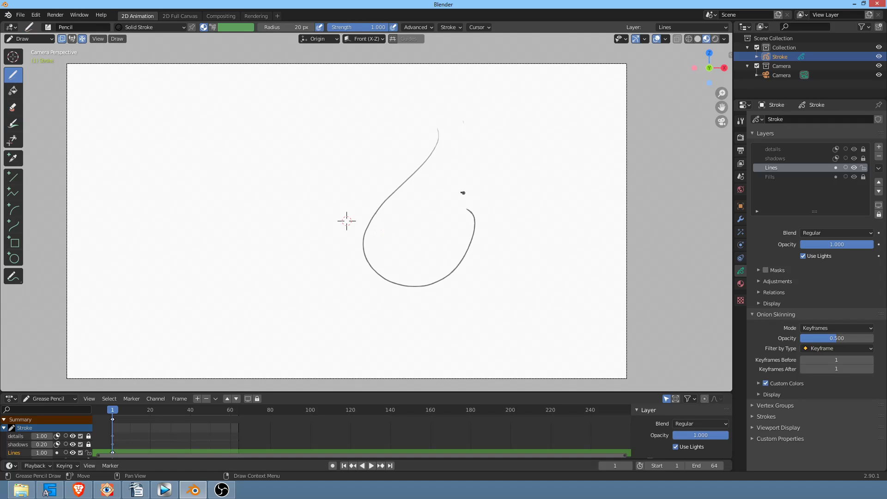
ctrl+alt+right_drag(412, 252, 429, 292)
ctrl+alt+right_drag(442, 297, 496, 278)
mouse_move(506, 258)
ctrl+alt+right_down()
mouse_move(497, 198)
mouse_move(428, 214)
mouse_move(427, 225)
ctrl+alt+right_up()
mouse_move(428, 239)
ctrl+alt+right_down()
mouse_move(476, 276)
mouse_move(412, 293)
ctrl+alt+right_up()
mouse_move(466, 279)
ctrl+right_down()
mouse_move(465, 263)
mouse_move(432, 284)
mouse_move(399, 256)
mouse_move(407, 301)
mouse_move(431, 289)
mouse_move(353, 283)
mouse_move(402, 267)
ctrl+right_up()
Step: Draw a zigzag on each side of the curve and clear all strokes with the Draw tool's temporary eraser
mouse_move(485, 180)
mouse_down()
mouse_move(478, 247)
mouse_move(498, 268)
mouse_up()
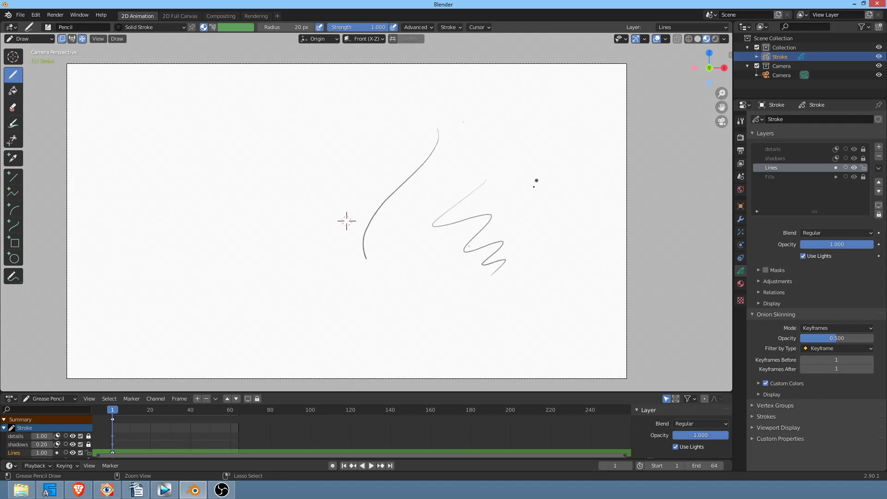
ctrl+drag(481, 275, 529, 250)
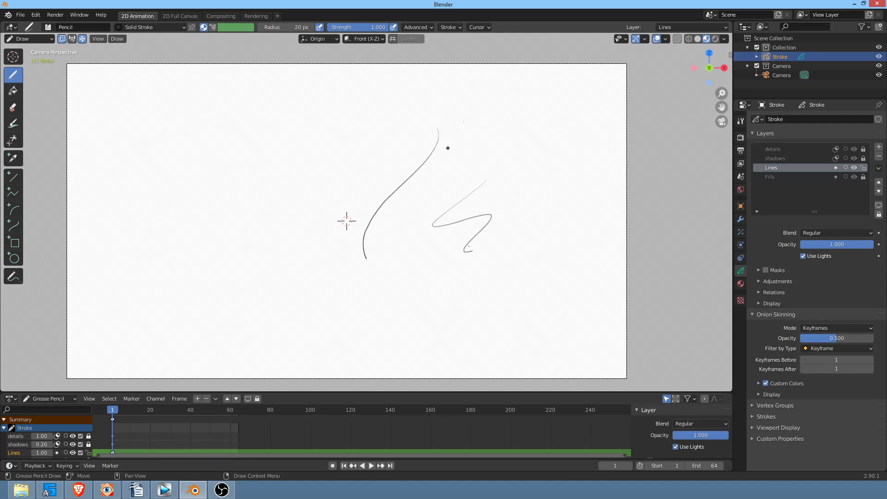
mouse_move(283, 156)
mouse_down()
mouse_move(282, 247)
mouse_move(260, 282)
mouse_up()
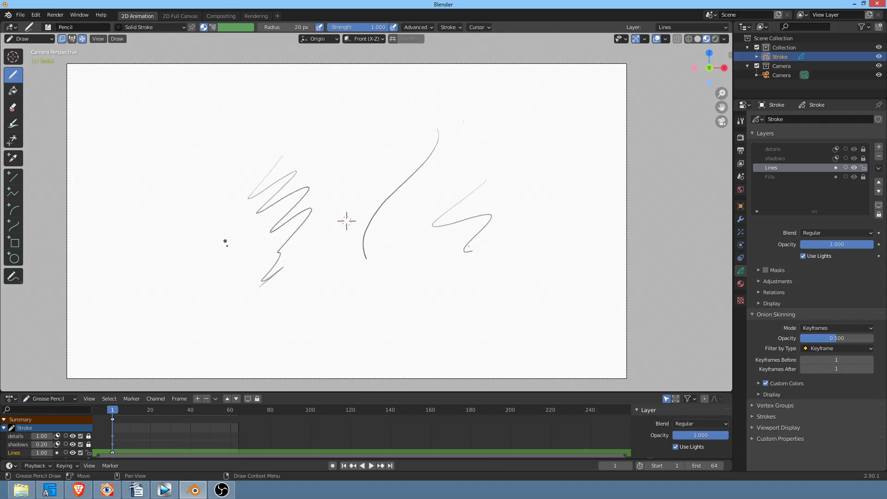
mouse_move(294, 162)
ctrl+mouse_down()
mouse_move(257, 174)
mouse_move(313, 157)
mouse_move(323, 196)
mouse_move(331, 155)
ctrl+mouse_up()
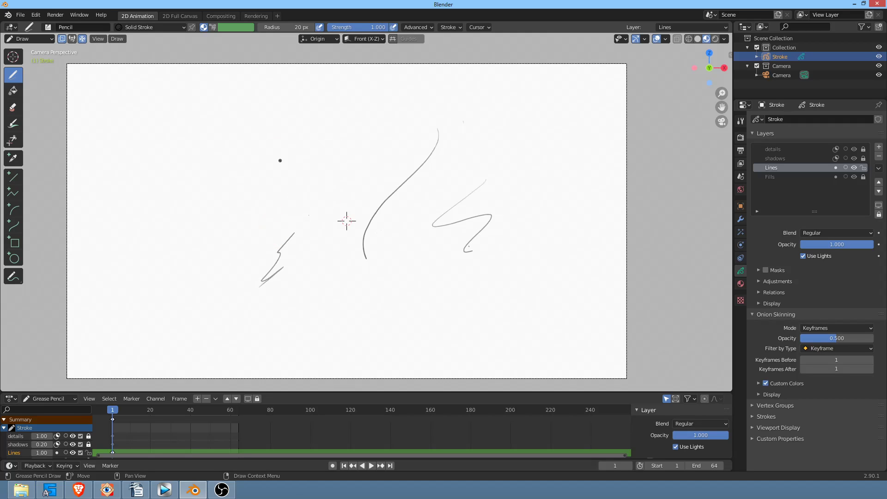
mouse_move(495, 252)
ctrl+mouse_down()
mouse_move(509, 158)
mouse_move(454, 123)
mouse_move(387, 187)
mouse_move(276, 252)
mouse_move(295, 217)
ctrl+mouse_up()
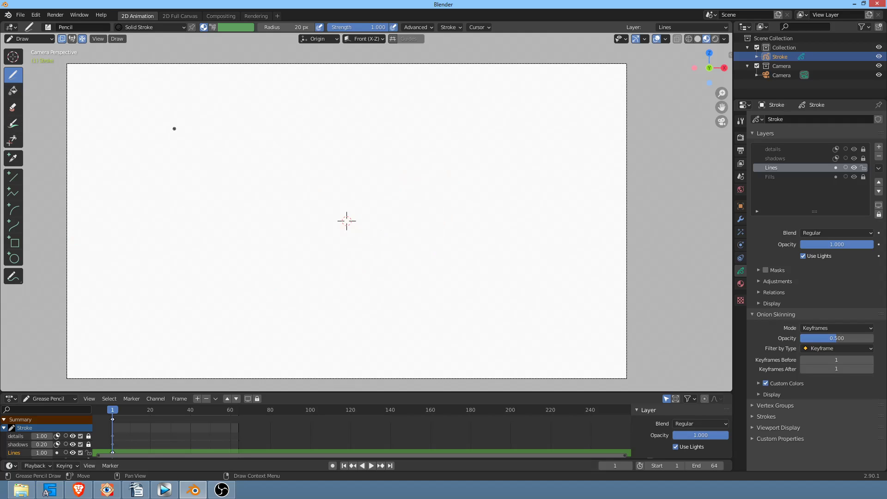
Step: Draw a pencil zigzag near the canvas centre and handwrite the word MODE to its upper right
mouse_move(256, 148)
mouse_down()
mouse_move(236, 210)
mouse_move(285, 232)
mouse_move(297, 225)
mouse_move(300, 234)
mouse_move(305, 224)
mouse_up()
mouse_move(351, 172)
mouse_down()
mouse_move(366, 160)
mouse_move(384, 183)
mouse_up()
mouse_move(400, 147)
mouse_down()
mouse_move(393, 172)
mouse_move(401, 149)
mouse_up()
mouse_move(419, 166)
mouse_down()
mouse_move(427, 138)
mouse_move(422, 173)
mouse_up()
mouse_move(441, 136)
mouse_down()
mouse_move(472, 148)
mouse_move(457, 131)
mouse_up()
drag(447, 153, 469, 140)
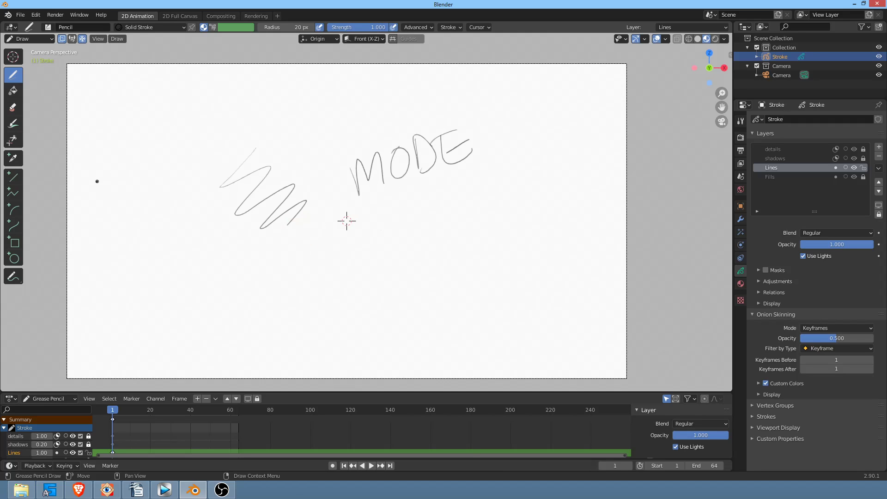
Step: Handwrite "gpencil.draw" on a rising slant above the zigzag, thicken its dot and underline it with several strokes
mouse_move(97, 187)
mouse_down()
mouse_move(133, 168)
mouse_move(146, 173)
mouse_move(115, 175)
mouse_move(134, 175)
mouse_move(194, 139)
mouse_move(199, 147)
mouse_up()
mouse_move(252, 120)
mouse_down()
mouse_move(259, 126)
mouse_move(303, 110)
mouse_move(316, 81)
mouse_up()
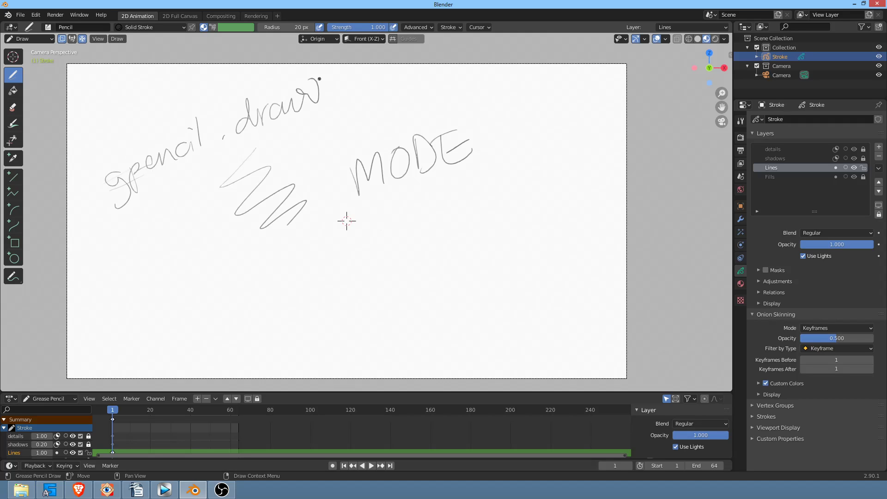
mouse_move(112, 215)
mouse_down()
mouse_move(378, 83)
mouse_move(374, 102)
mouse_up()
mouse_move(223, 138)
mouse_down()
mouse_move(216, 143)
mouse_move(224, 138)
mouse_up()
drag(133, 199, 356, 102)
drag(135, 193, 341, 100)
drag(117, 200, 327, 111)
drag(126, 199, 356, 100)
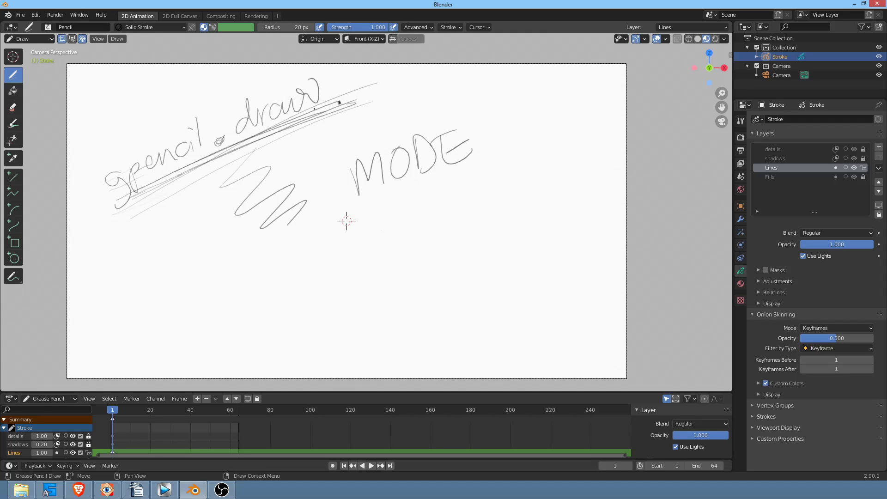
Step: Draw a curved arrow from the gpencil.draw text to MODE and erase all but its upper stem
mouse_move(228, 149)
mouse_down()
mouse_move(265, 290)
mouse_move(391, 213)
mouse_move(399, 219)
mouse_up()
drag(113, 212, 357, 100)
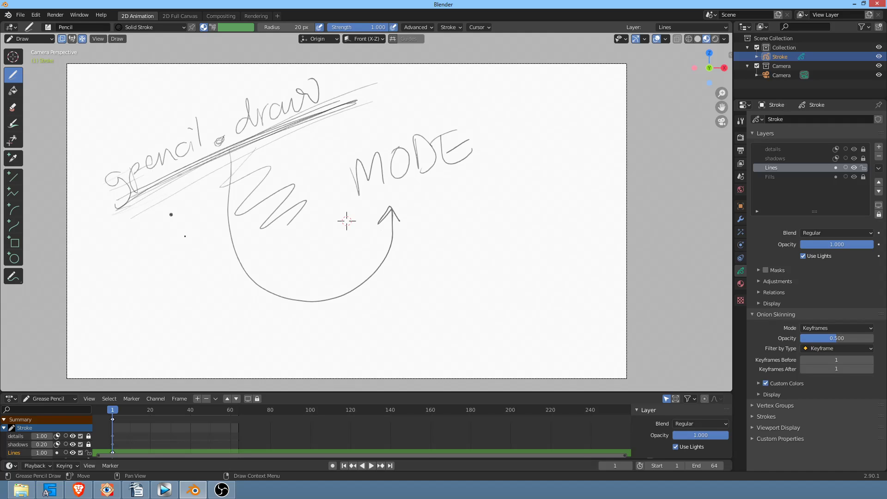
mouse_move(422, 204)
ctrl+mouse_down()
mouse_move(395, 211)
mouse_move(382, 258)
mouse_move(339, 299)
mouse_move(310, 303)
ctrl+mouse_up()
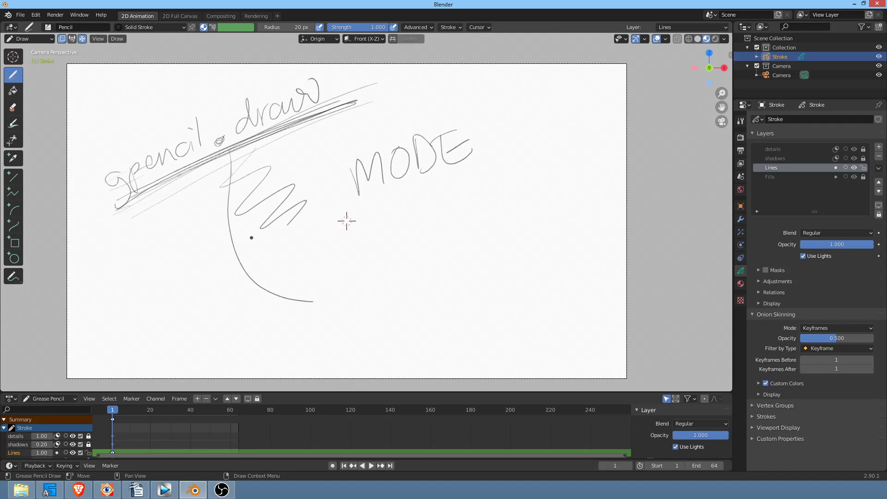
ctrl+drag(308, 302, 254, 282)
ctrl+drag(252, 267, 236, 255)
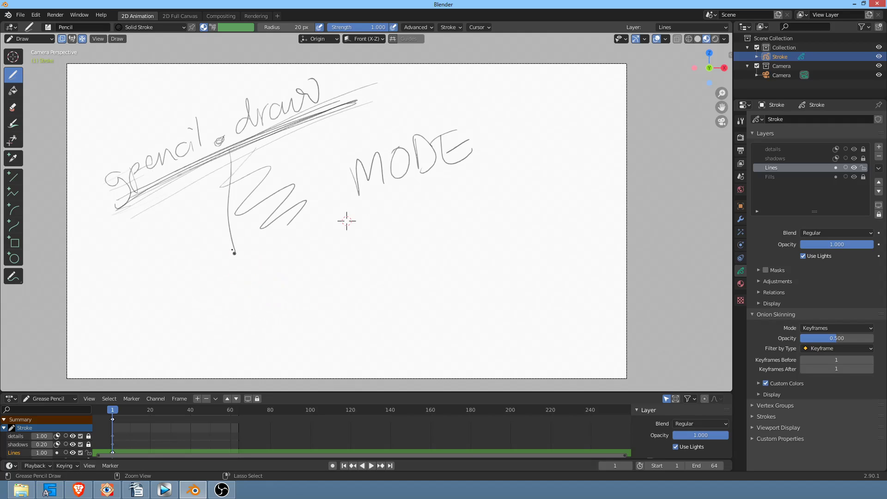
Step: Return to the Draw tool and erase the arrow stem, the zigzag and the word MODE
click(12, 107)
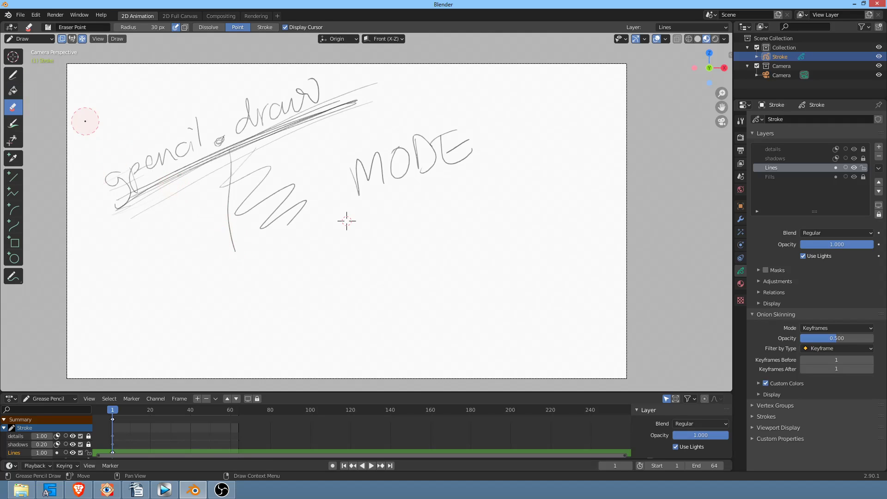
click(16, 76)
mouse_move(238, 263)
ctrl+mouse_down()
mouse_move(313, 184)
mouse_move(287, 159)
mouse_move(162, 204)
ctrl+mouse_up()
mouse_move(468, 122)
ctrl+mouse_down()
mouse_move(471, 149)
mouse_move(241, 202)
ctrl+mouse_up()
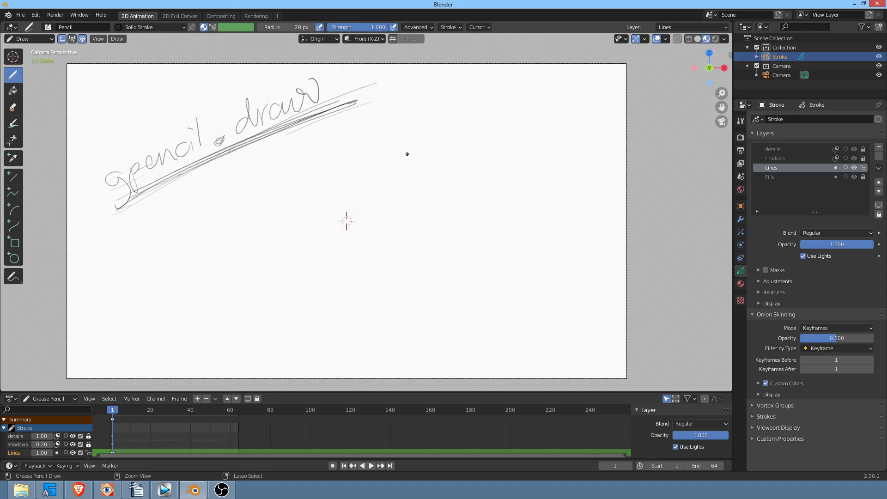
Step: Alternate between the Erase and Draw tools, and erase the underlined gpencil.draw text and a short test stroke from the Draw tool
click(14, 107)
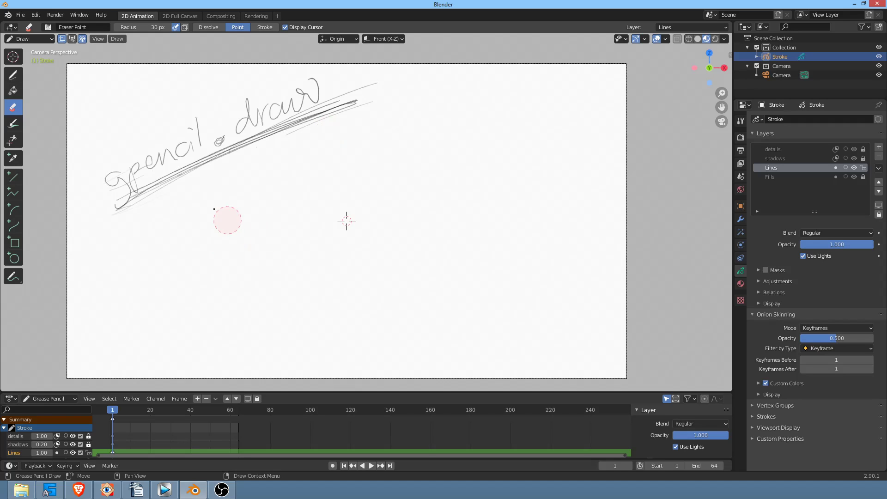
click(16, 74)
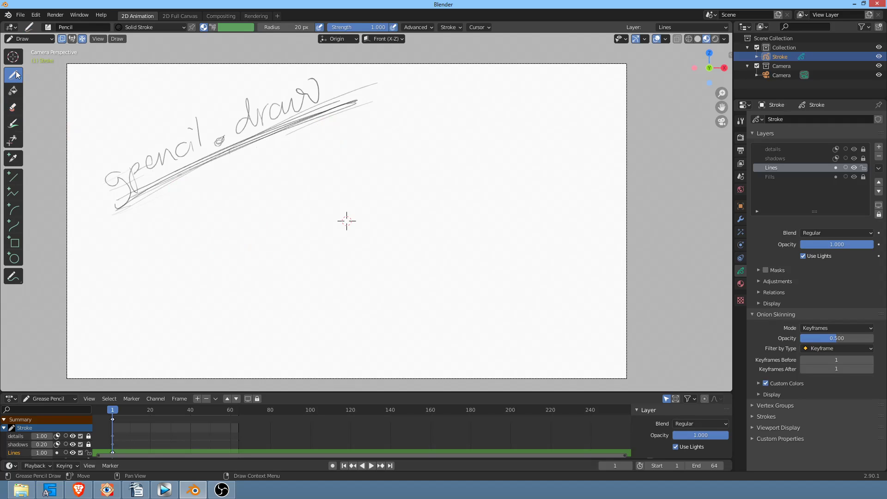
click(13, 107)
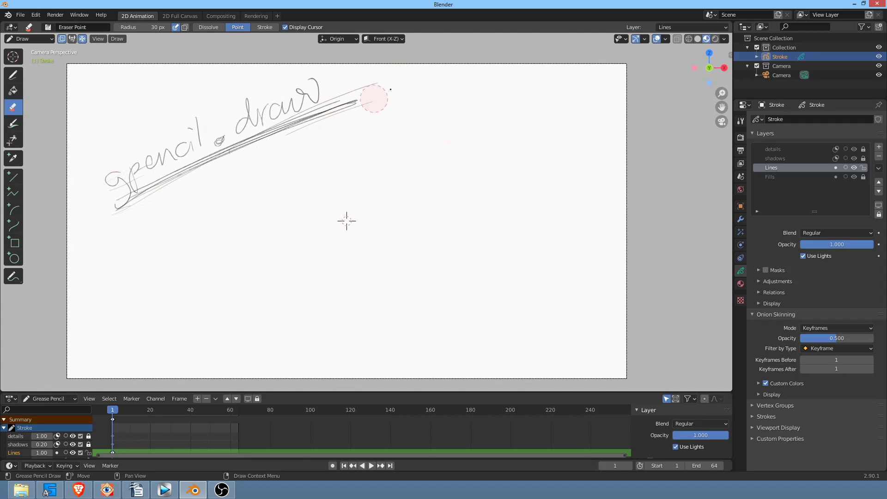
click(16, 75)
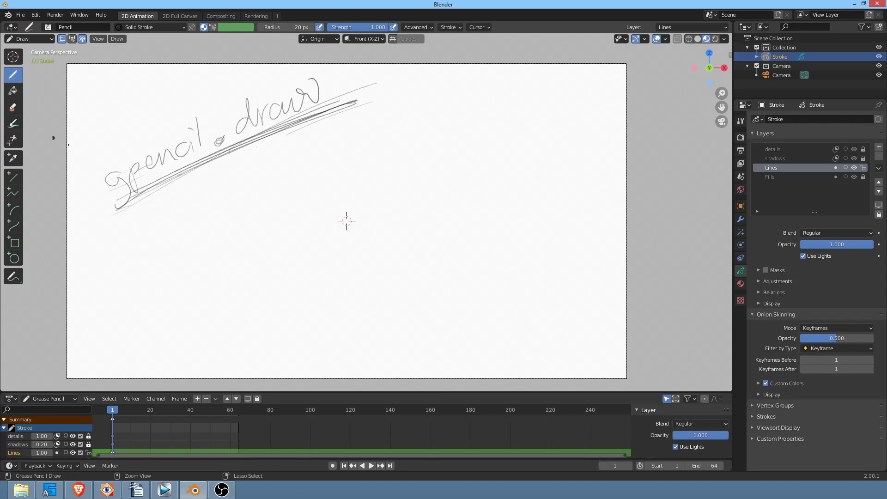
mouse_move(401, 82)
ctrl+mouse_down()
mouse_move(380, 129)
mouse_move(313, 125)
mouse_move(276, 99)
mouse_move(287, 93)
mouse_move(206, 103)
mouse_move(177, 123)
mouse_move(211, 138)
mouse_move(184, 131)
mouse_move(57, 192)
ctrl+mouse_up()
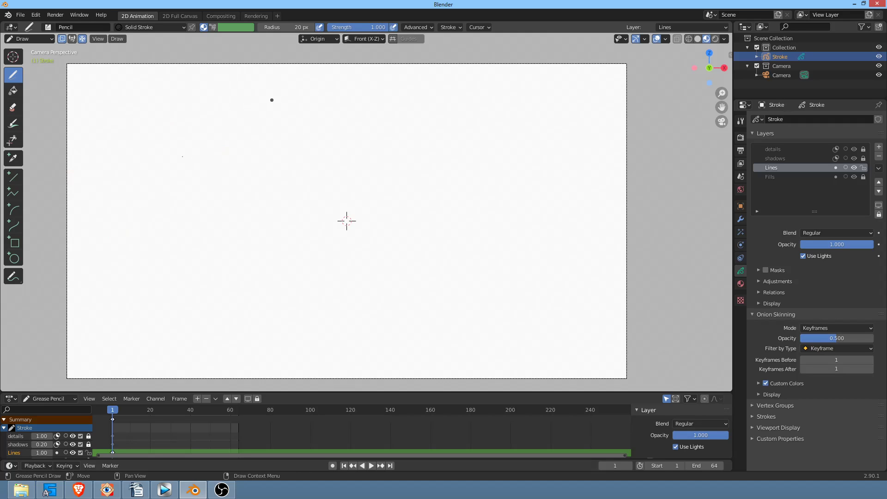
mouse_move(466, 160)
mouse_down()
mouse_move(442, 183)
mouse_move(489, 206)
mouse_move(485, 217)
mouse_move(508, 227)
mouse_up()
mouse_move(520, 172)
ctrl+mouse_down()
mouse_move(452, 271)
mouse_move(539, 174)
mouse_move(525, 210)
mouse_move(415, 245)
mouse_move(416, 218)
mouse_move(429, 206)
ctrl+mouse_up()
Step: Turn the 3D Cursor display off and on again in the viewport overlays
click(666, 38)
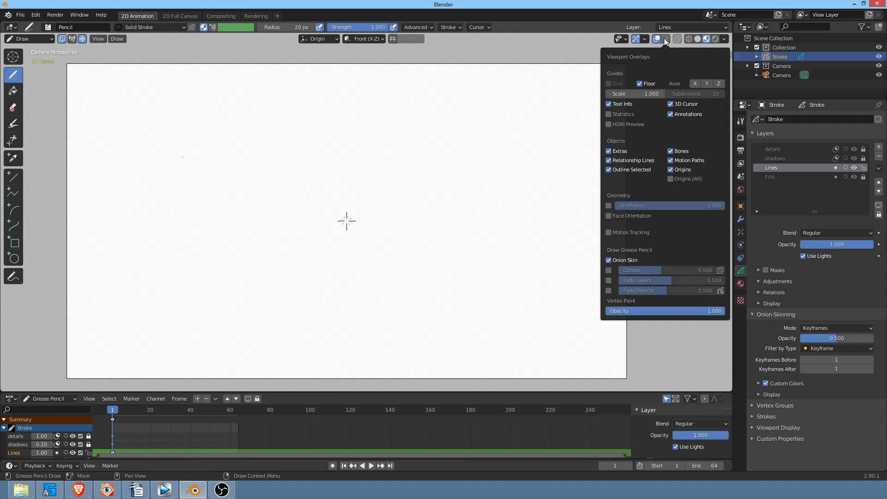
click(672, 103)
click(671, 104)
key(Escape)
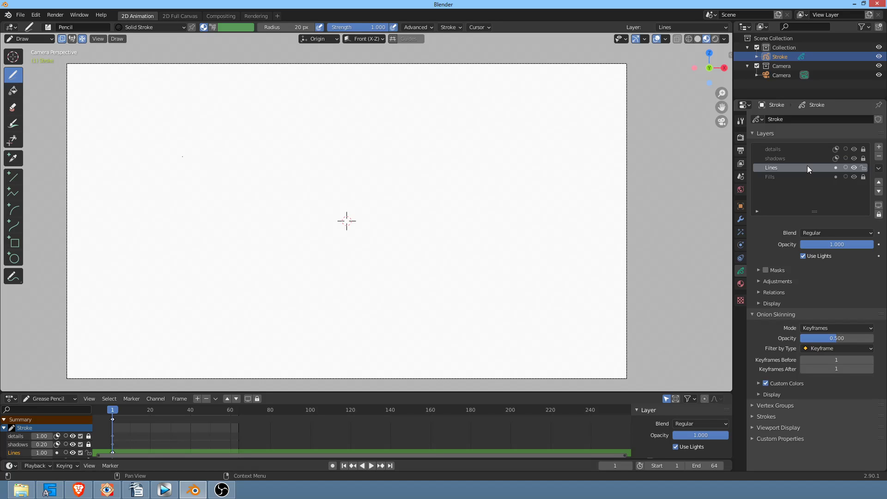
Step: On the Fills layer, draw a filled head shape with an ear on its right side using the skin material
click(817, 177)
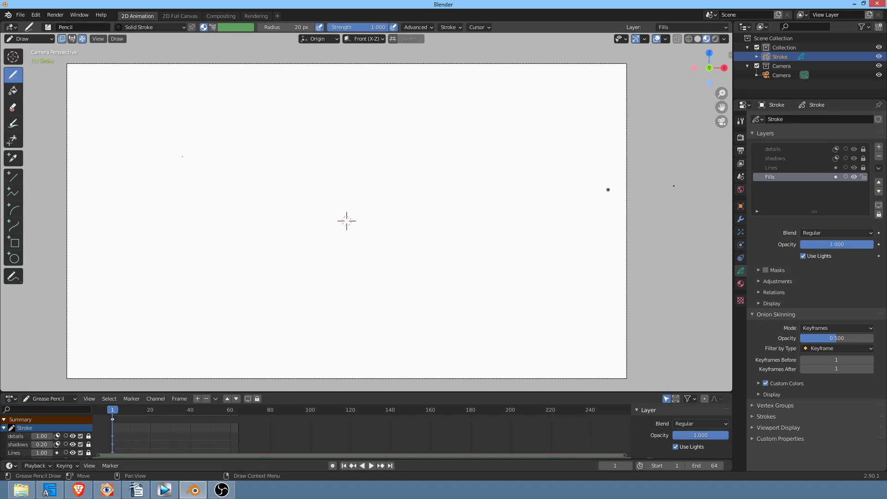
click(118, 28)
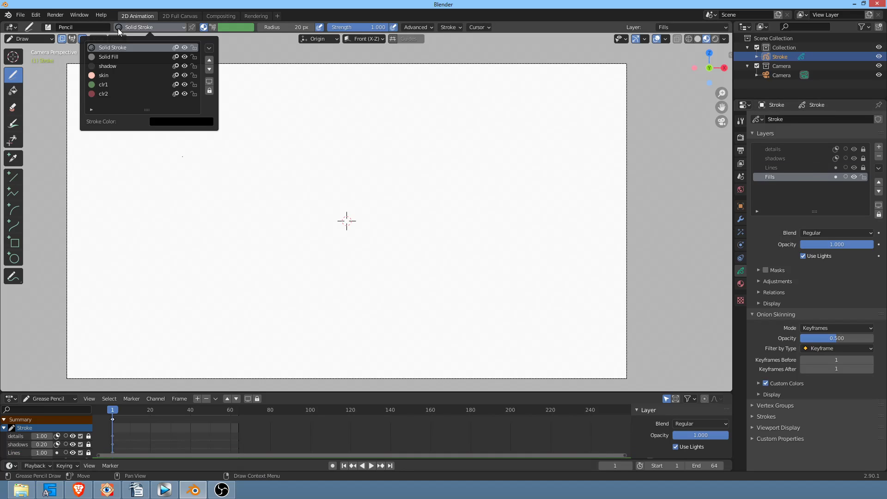
click(118, 75)
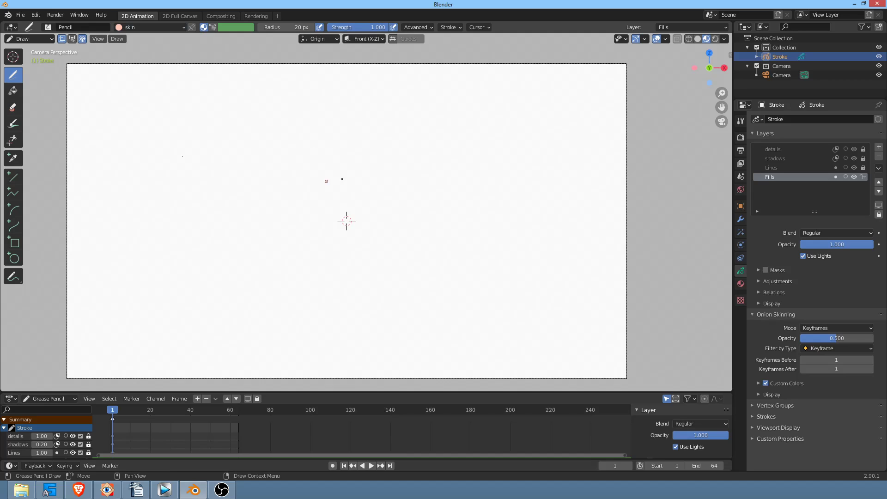
mouse_move(332, 141)
mouse_down()
mouse_move(303, 273)
mouse_move(365, 311)
mouse_move(449, 240)
mouse_move(410, 143)
mouse_move(340, 130)
mouse_move(334, 138)
mouse_up()
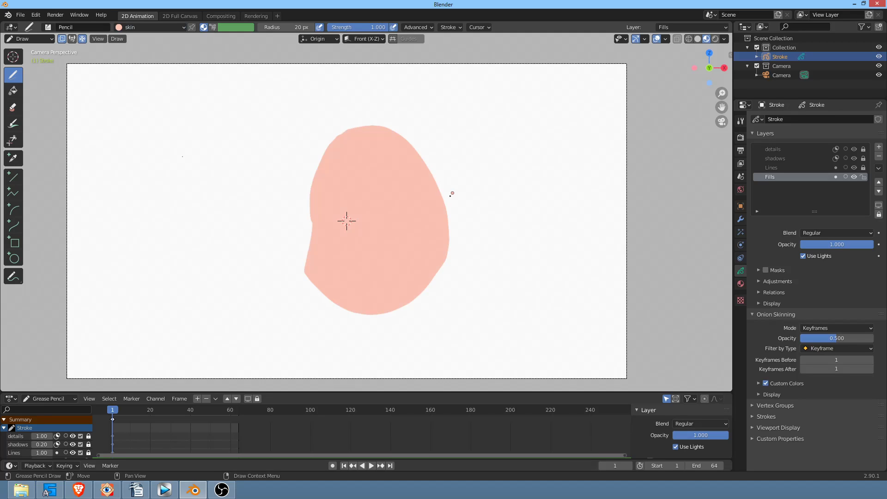
drag(433, 188, 454, 226)
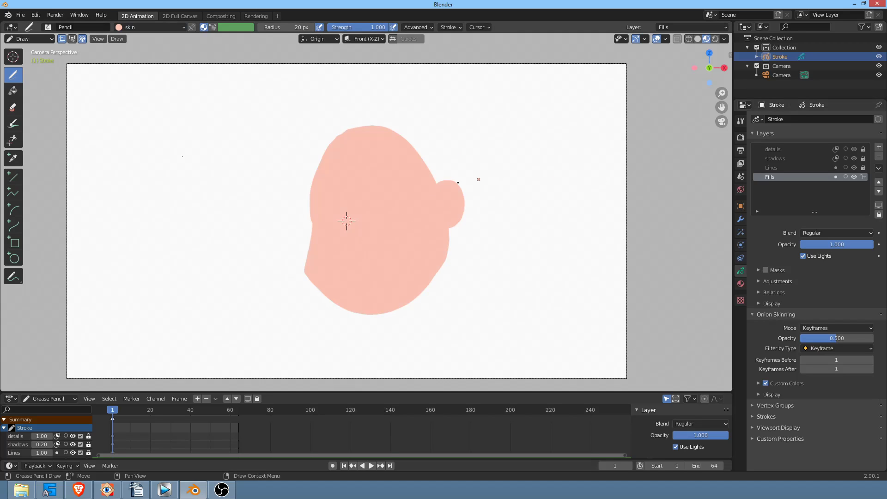
Step: Try drawing shadow shapes around the ear on the shadows layer with the shadow material and raise the layer opacity to 1.000
click(794, 158)
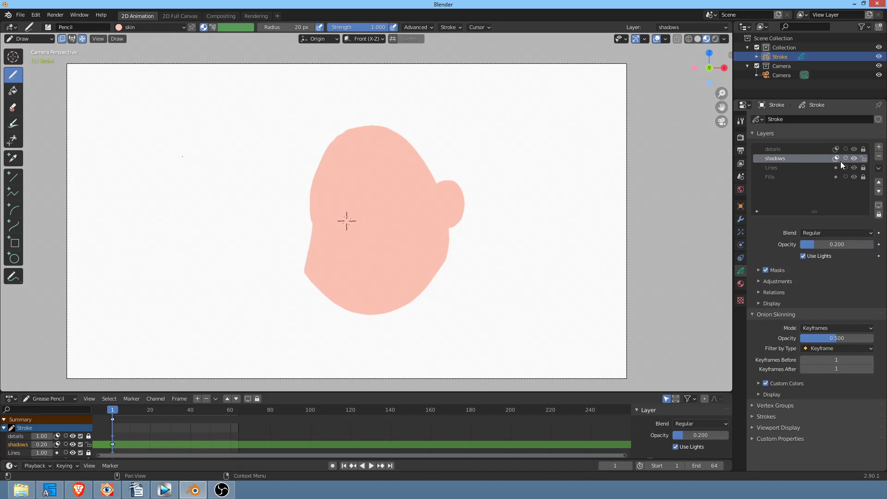
click(128, 26)
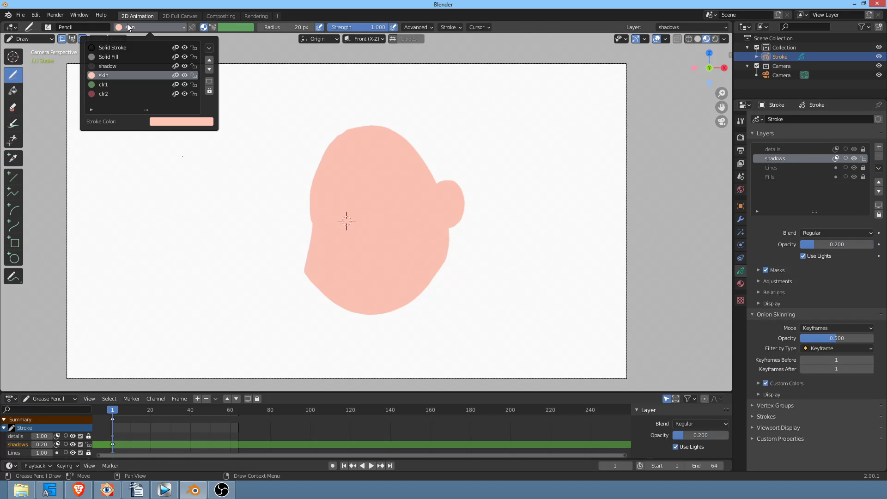
click(127, 66)
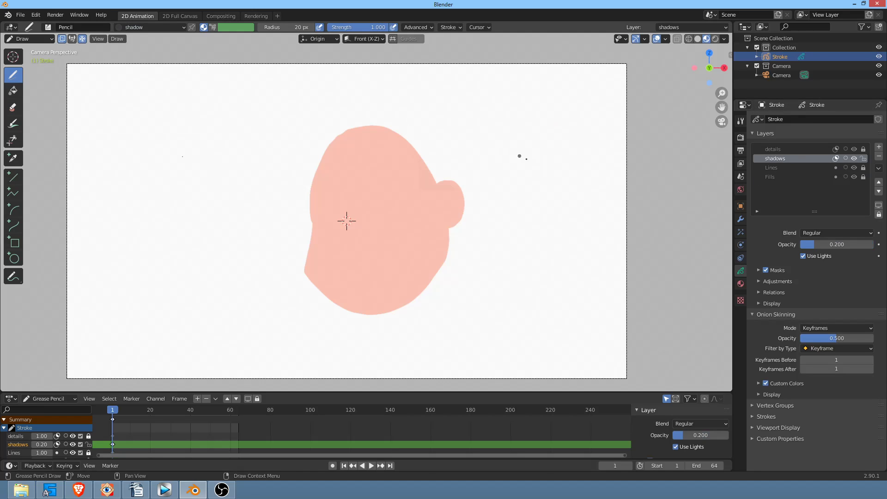
mouse_move(824, 247)
mouse_down()
mouse_move(849, 245)
mouse_move(834, 246)
mouse_up()
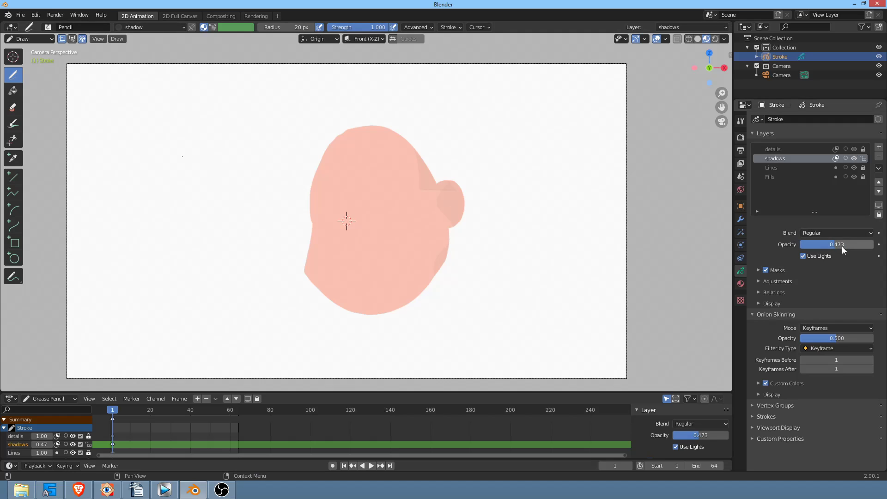
drag(842, 245, 884, 254)
mouse_move(438, 179)
mouse_down()
mouse_move(425, 227)
mouse_move(486, 161)
mouse_up()
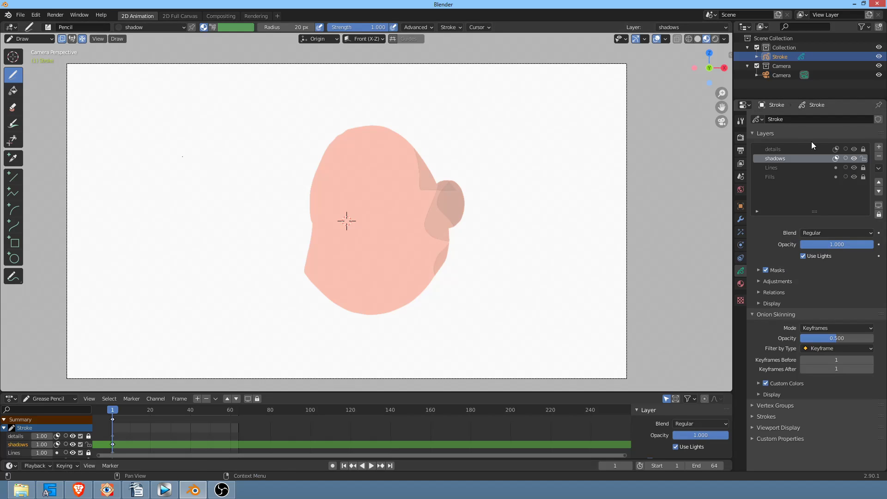
Step: Undo the shadow strokes and the opacity changes on the shadows layer
key(ctrl+z)
key(ctrl+z)
key(ctrl+z)
key(ctrl+z)
key(ctrl+z)
key(ctrl+z)
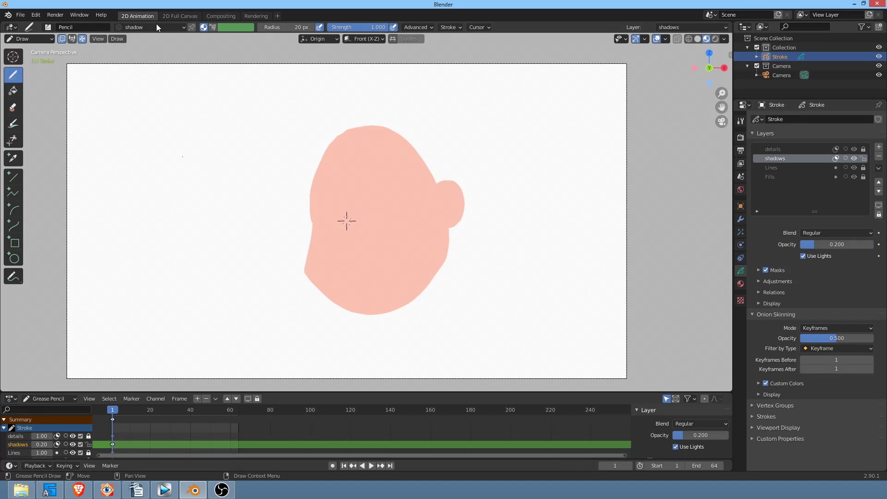
Step: Draw a shadow shape above the ear on the shadows layer using the Solid Fill material
click(160, 27)
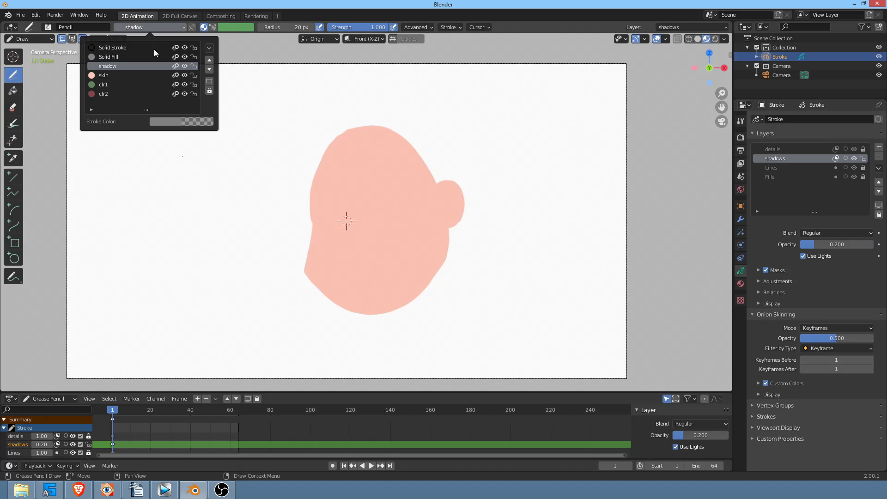
click(146, 57)
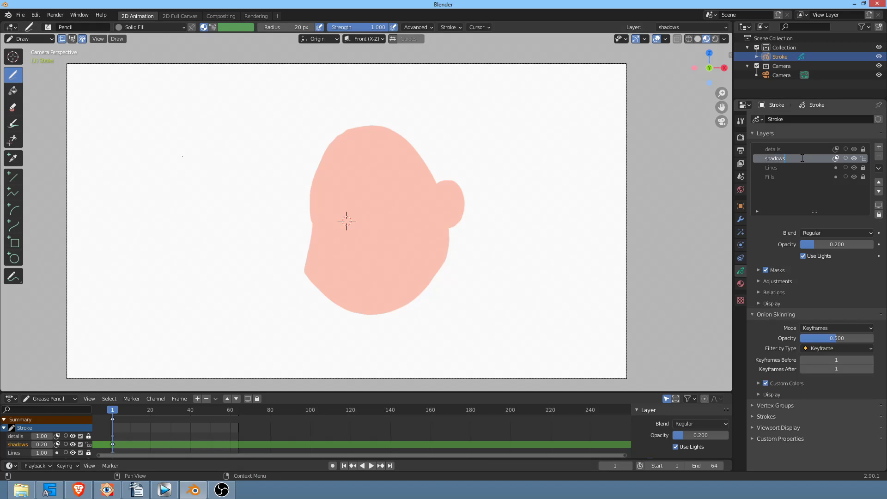
click(784, 177)
click(786, 167)
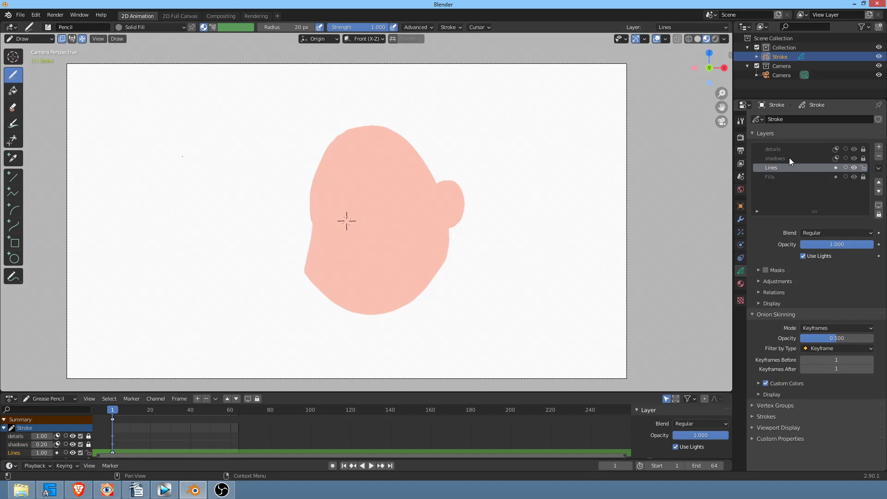
click(788, 158)
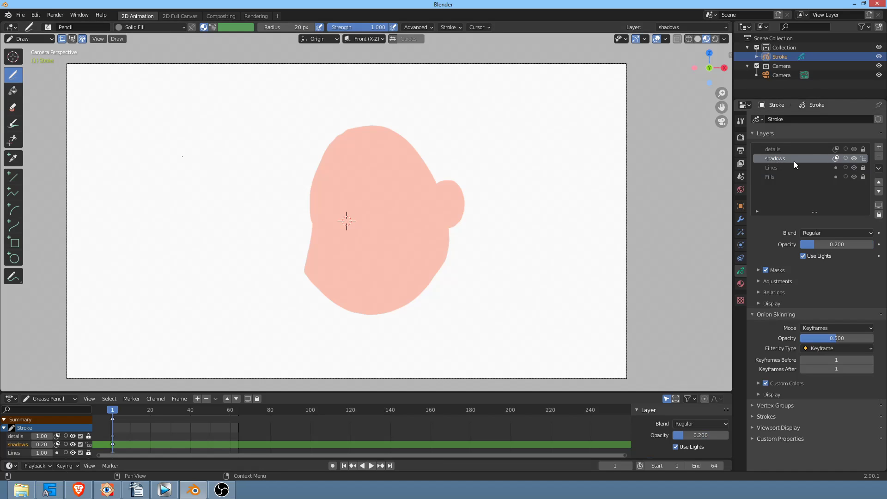
mouse_move(418, 153)
mouse_down()
mouse_move(419, 165)
mouse_move(464, 183)
mouse_up()
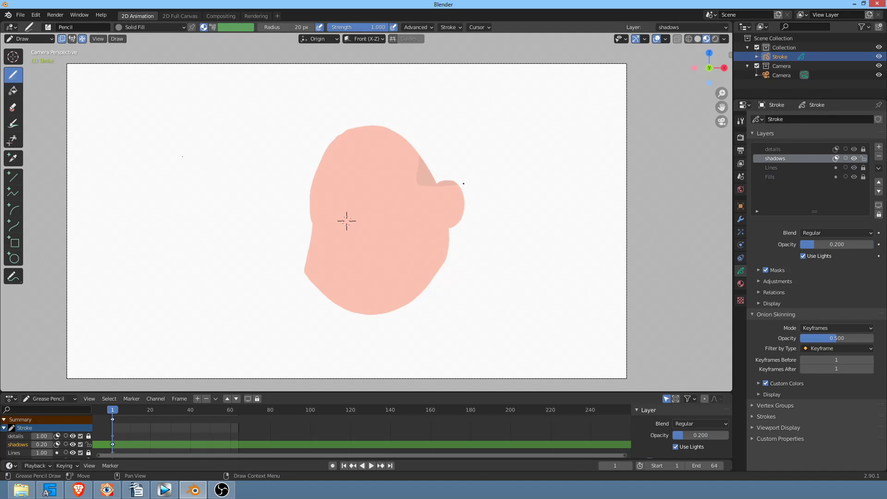
Step: Draw shadows along the upper head, ear and jaw edges, and set the shadows layer's opacity to 0.424
drag(830, 243, 862, 246)
drag(396, 119, 419, 175)
drag(464, 191, 443, 240)
mouse_move(464, 207)
mouse_down()
mouse_move(431, 262)
mouse_move(376, 314)
mouse_move(354, 313)
mouse_up()
mouse_move(833, 246)
mouse_down()
mouse_move(804, 251)
mouse_move(839, 236)
mouse_up()
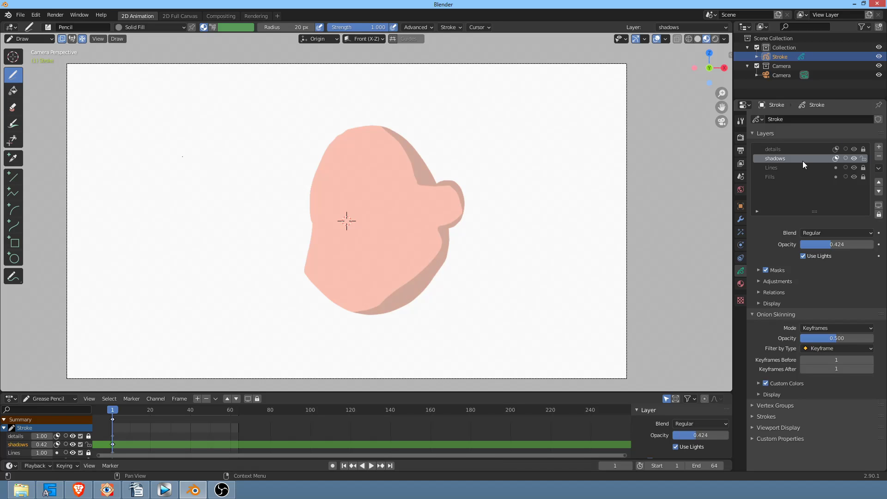
Step: Toggle masking on the shadows layer off and on repeatedly, leaving it enabled
click(836, 159)
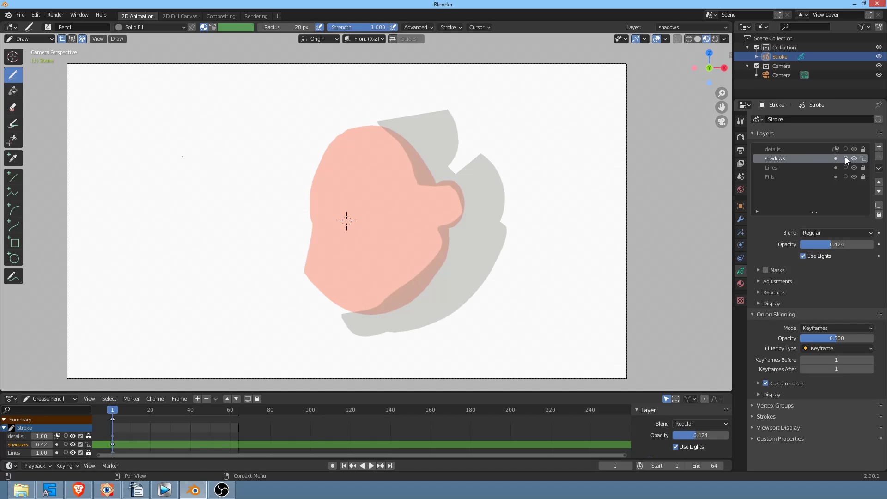
click(836, 158)
click(836, 158)
click(836, 158)
click(836, 158)
click(836, 158)
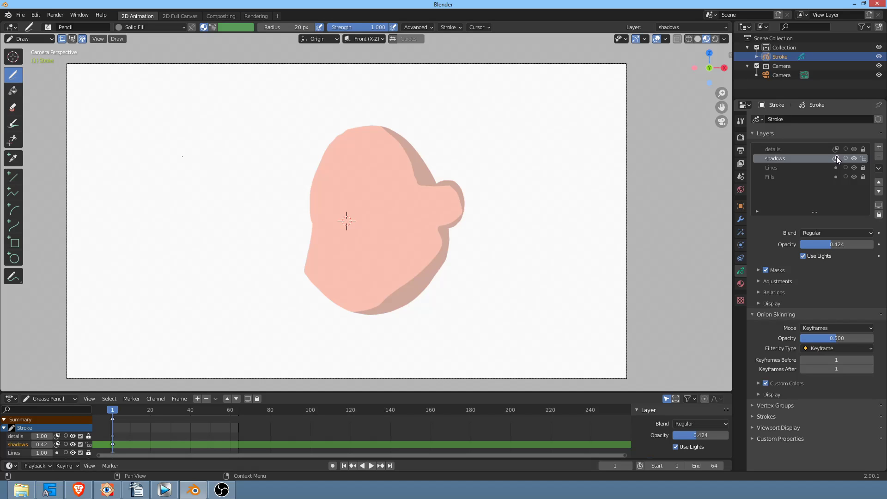
Step: Move the shadows layer below the Fills layer, then return it above the Lines layer
click(789, 168)
click(787, 176)
click(790, 168)
click(792, 158)
click(878, 193)
click(877, 193)
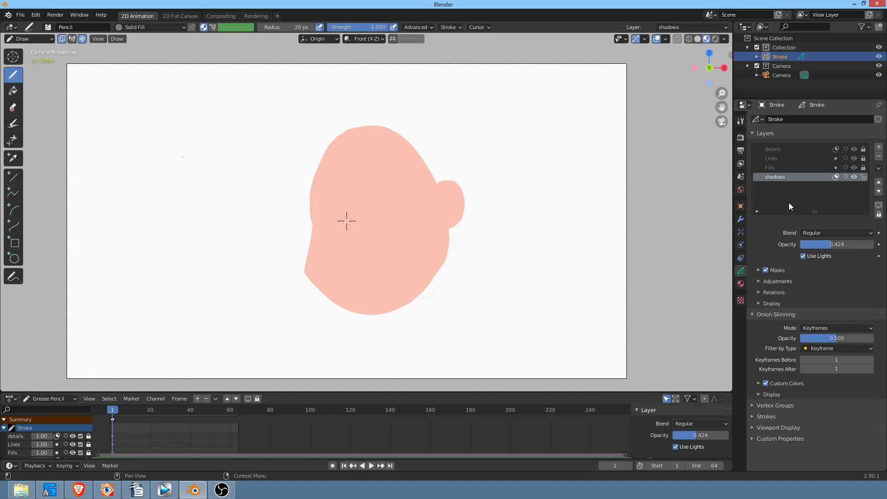
click(878, 182)
click(879, 182)
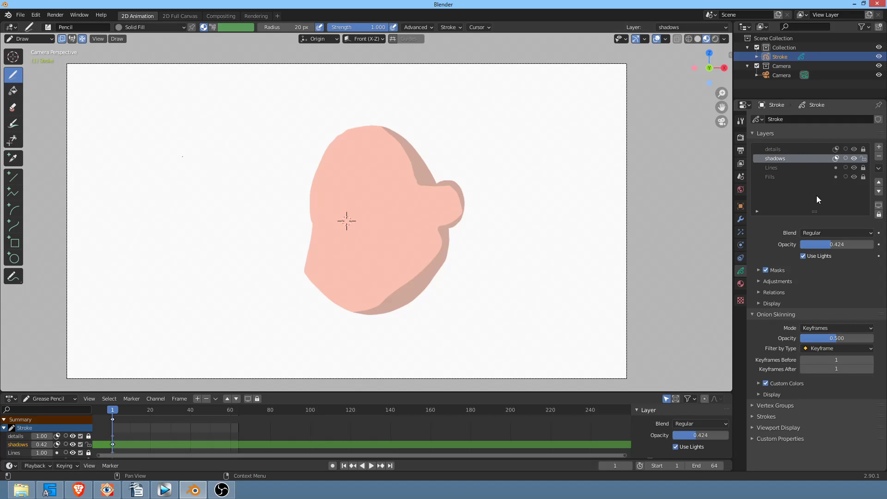
Step: Expand the mask settings of the shadows layer and switch its masks off and on again
click(759, 270)
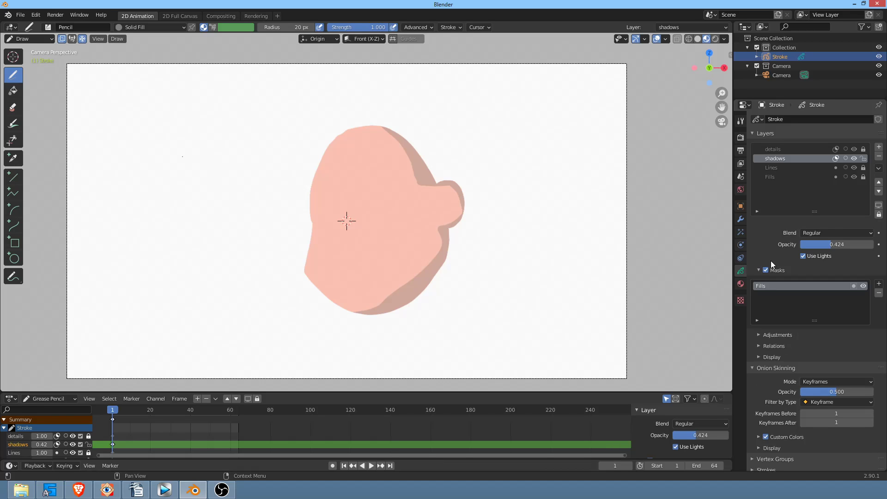
click(759, 270)
click(766, 270)
click(766, 271)
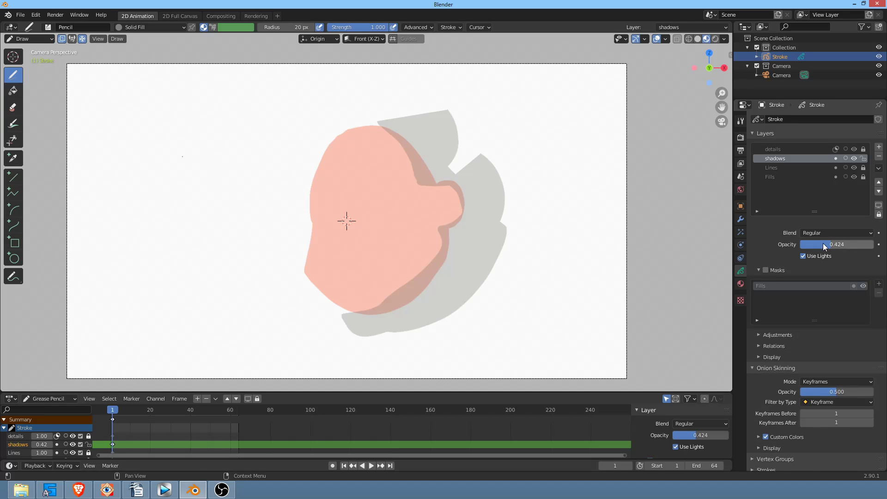
click(766, 271)
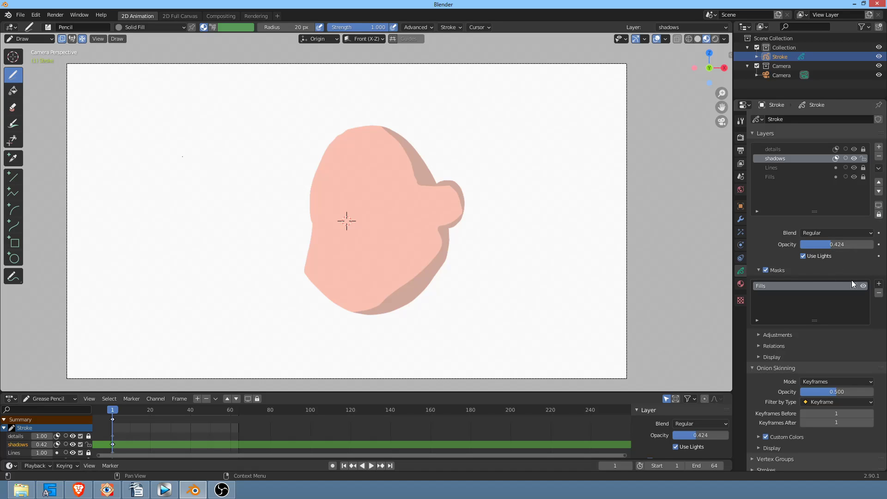
Step: Remove the Fills layer from the shadows layer's masks, add it again, and collapse the mask settings
click(879, 293)
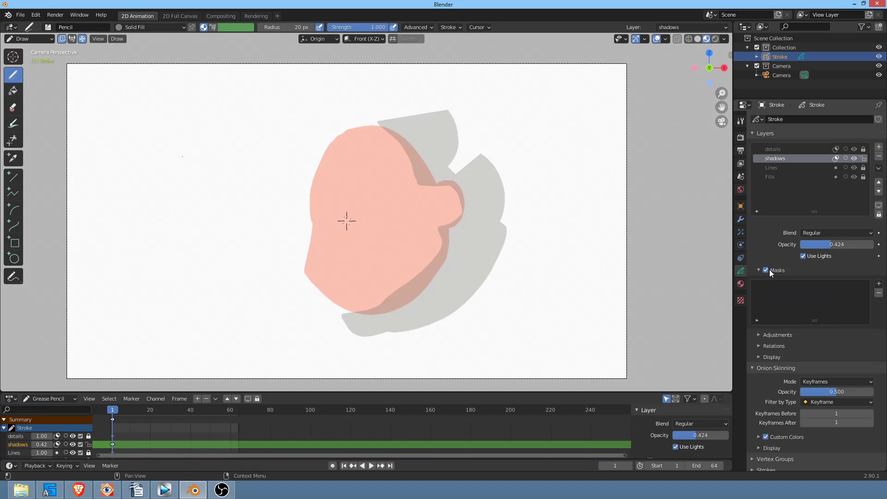
click(879, 285)
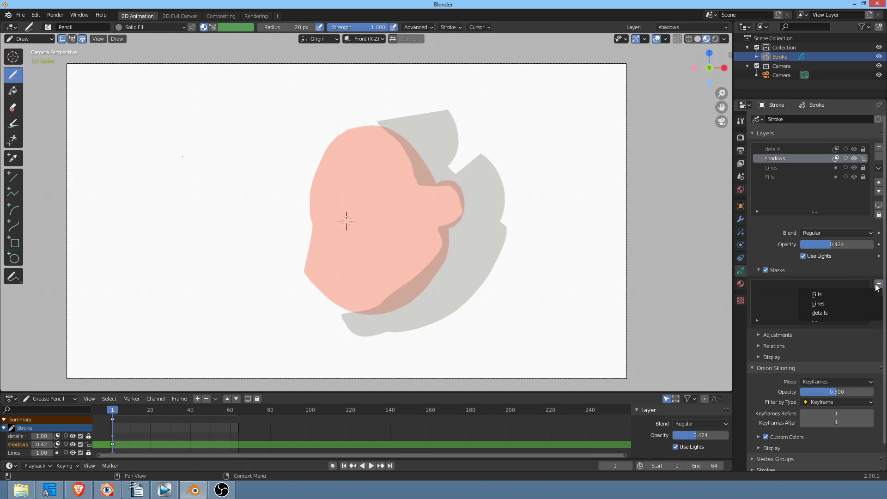
click(831, 295)
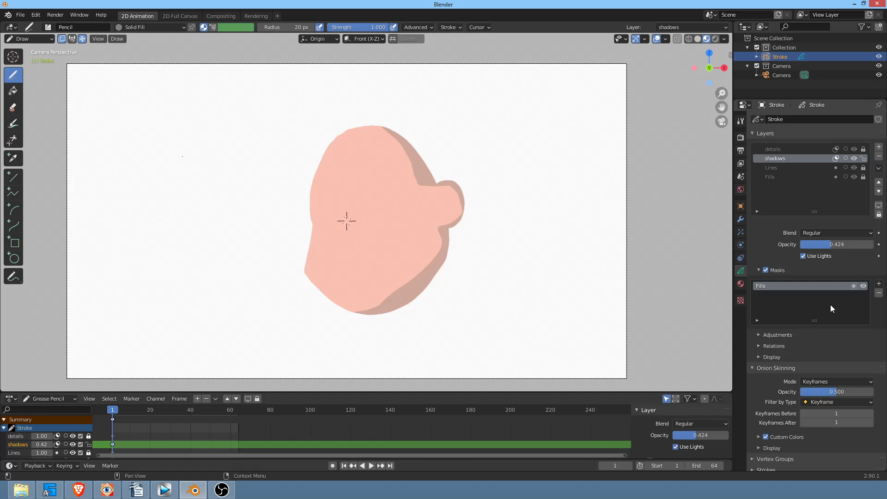
click(779, 270)
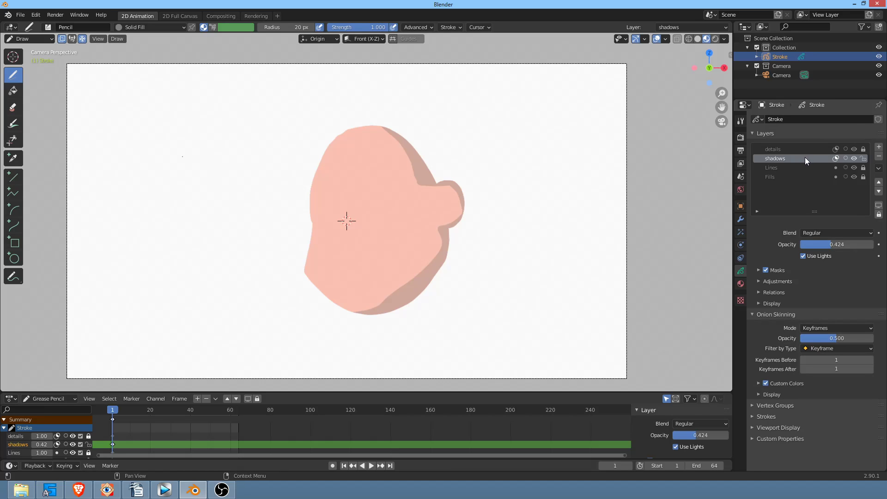
Step: Compare the Fills and shadows layers, and move the shadows layer below Fills
click(790, 178)
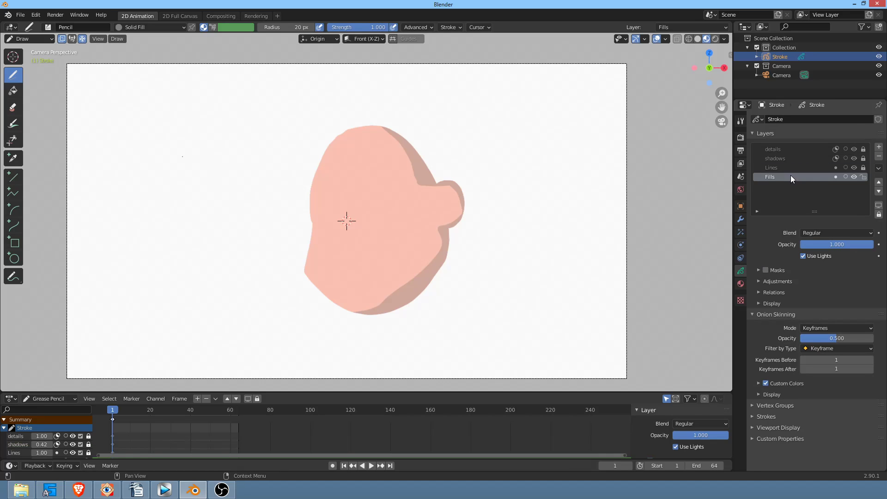
click(791, 158)
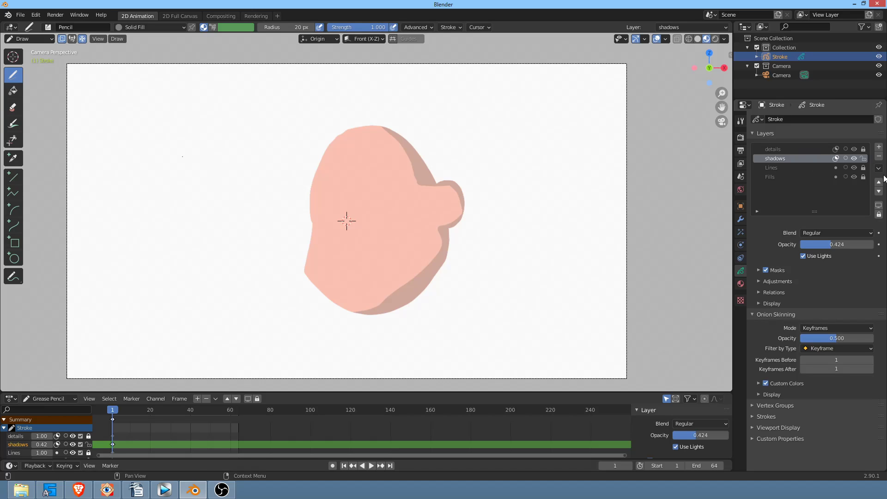
click(879, 192)
click(879, 192)
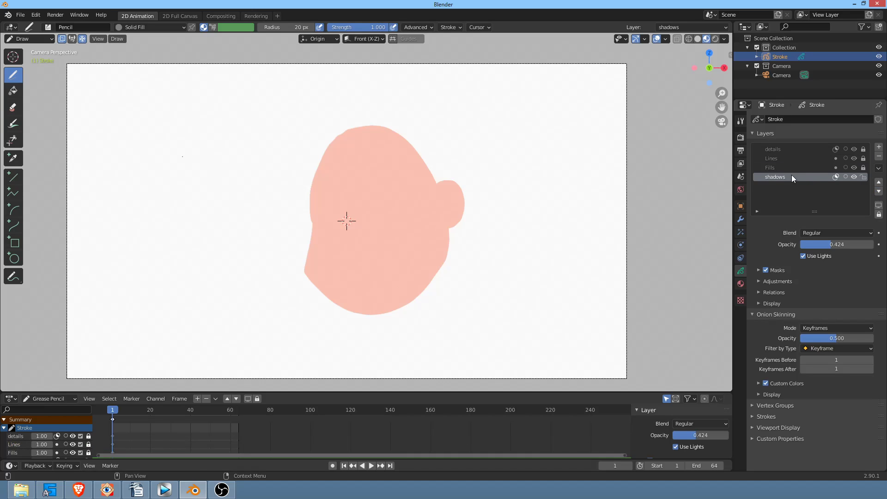
click(783, 166)
click(785, 176)
Step: Switch masking off and on for the shadows layer while it sits beneath Fills
click(836, 177)
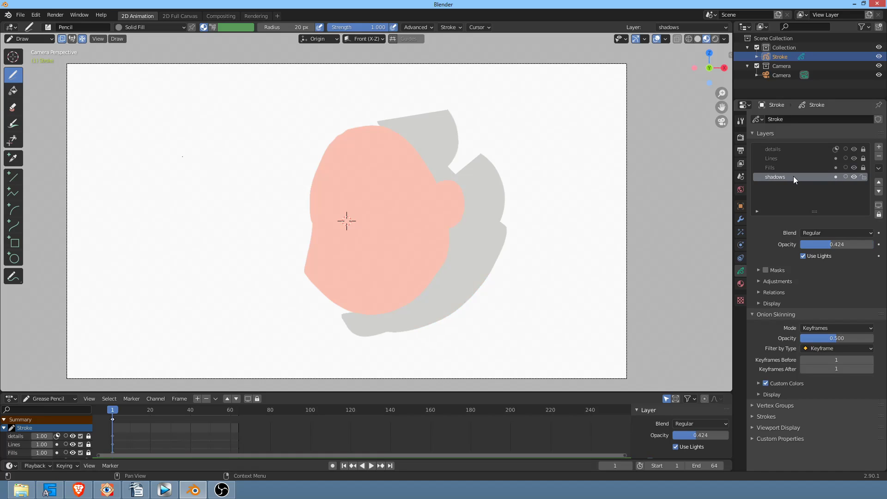
click(836, 177)
click(836, 177)
click(836, 177)
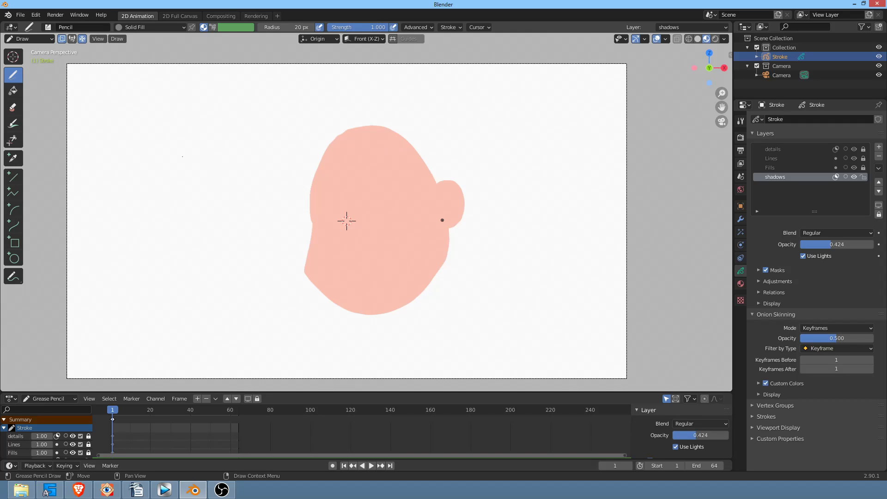
Step: Move the shadows layer back above Lines and check which layer masks it
click(879, 182)
click(879, 182)
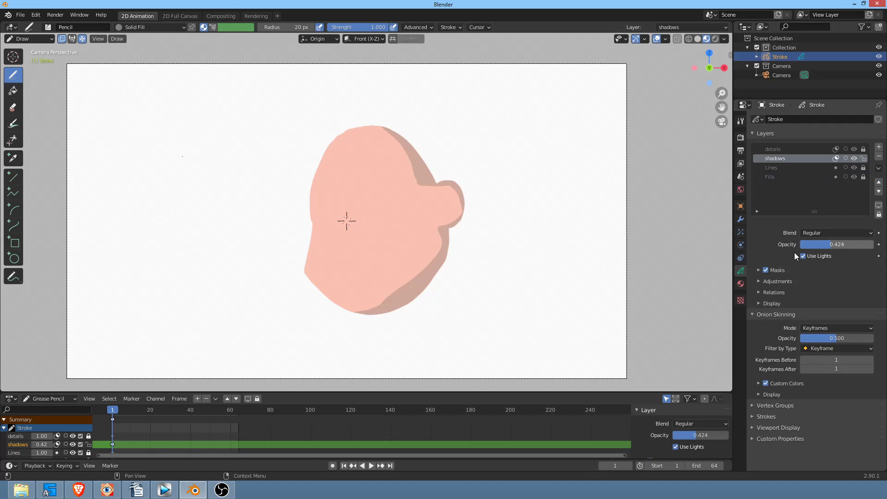
click(758, 270)
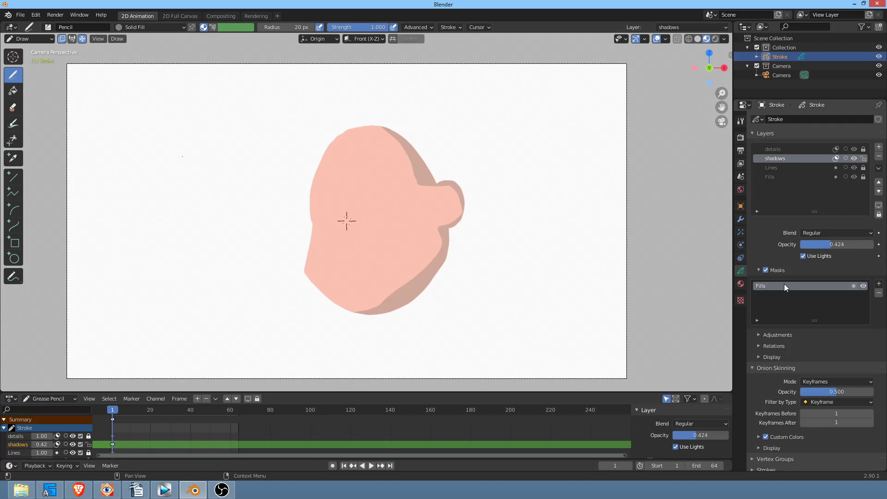
click(758, 270)
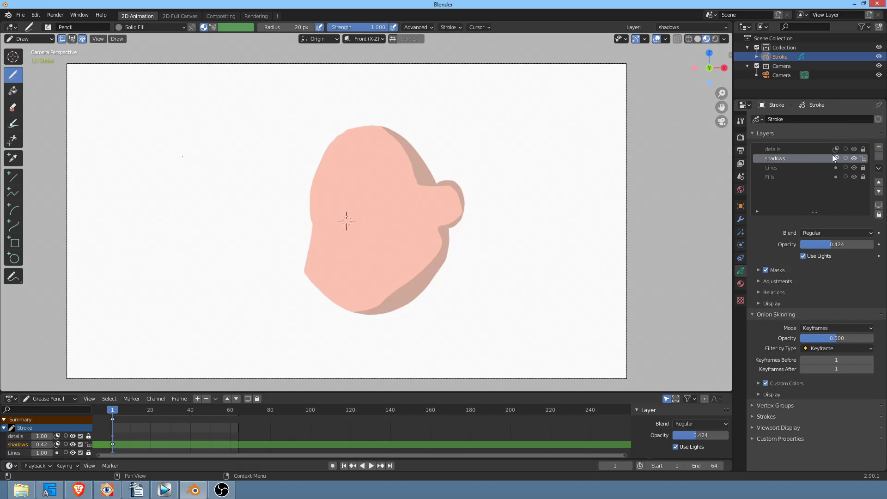
Step: On the details layer, draw two diagonal stripes across the lower face using the clr2 material
click(802, 149)
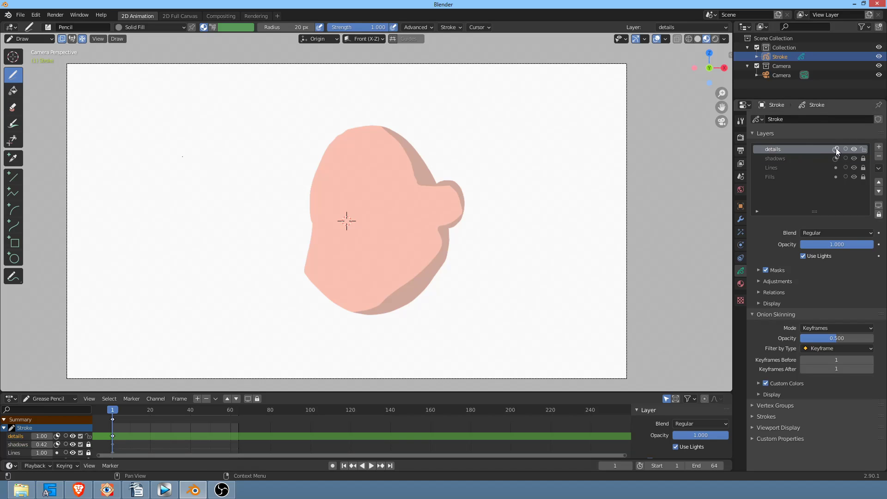
click(157, 27)
click(148, 82)
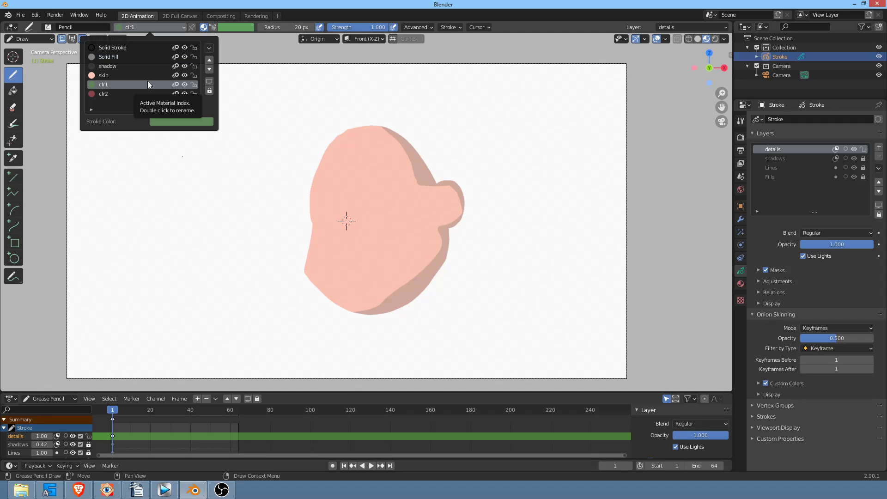
click(120, 93)
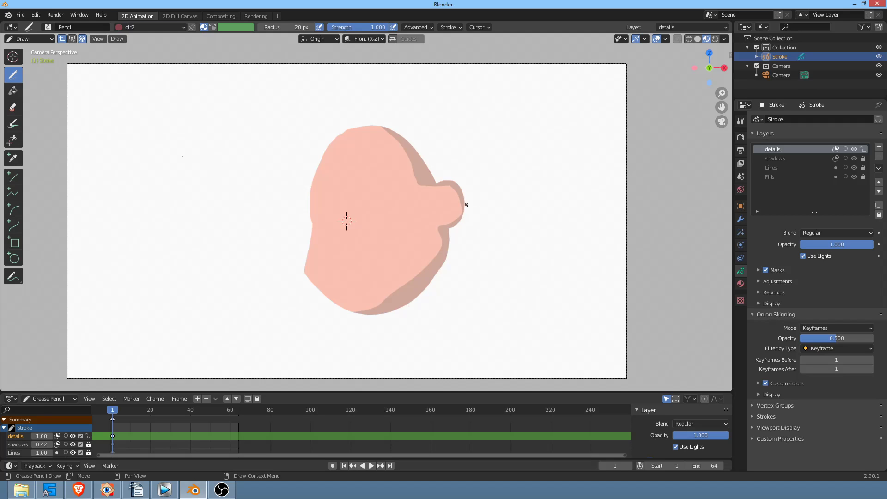
mouse_move(448, 244)
mouse_down()
mouse_move(279, 300)
mouse_move(437, 238)
mouse_move(422, 281)
mouse_move(346, 323)
mouse_move(481, 257)
mouse_up()
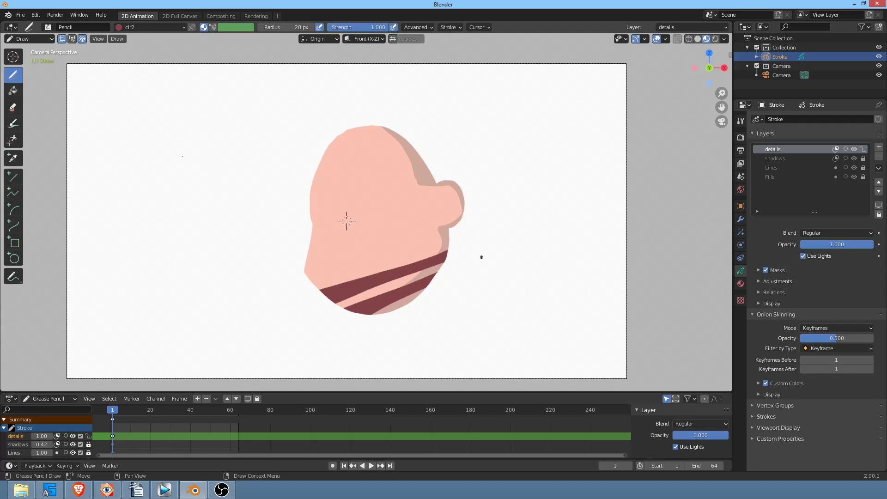
Step: On the Fills layer, draw a dark red cap behind the top of the head using the clr2 material
click(798, 176)
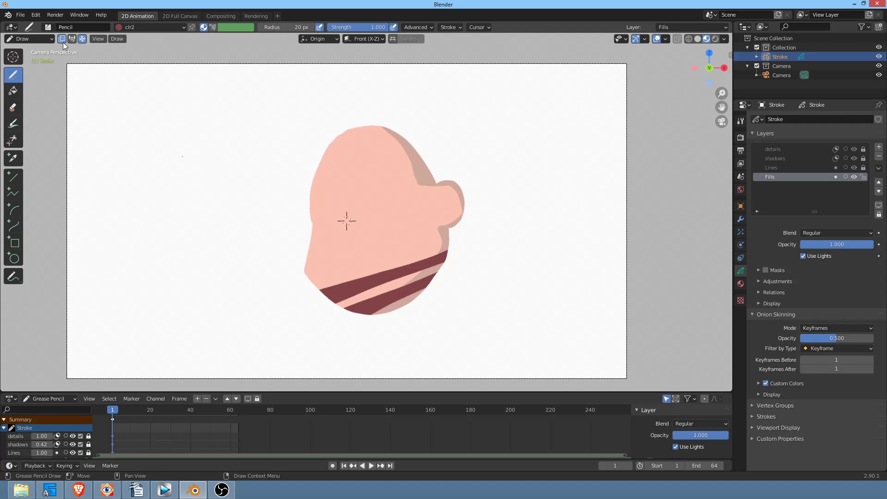
mouse_move(337, 138)
mouse_down()
mouse_move(414, 134)
mouse_move(407, 166)
mouse_up()
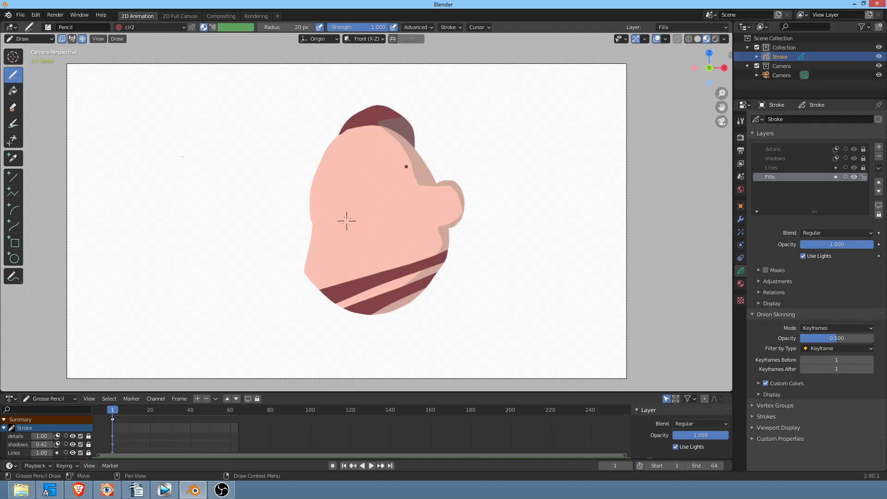
Step: Enlarge the object's material list and examine the stroke and fill settings of each material from Solid Stroke to clr2
click(741, 284)
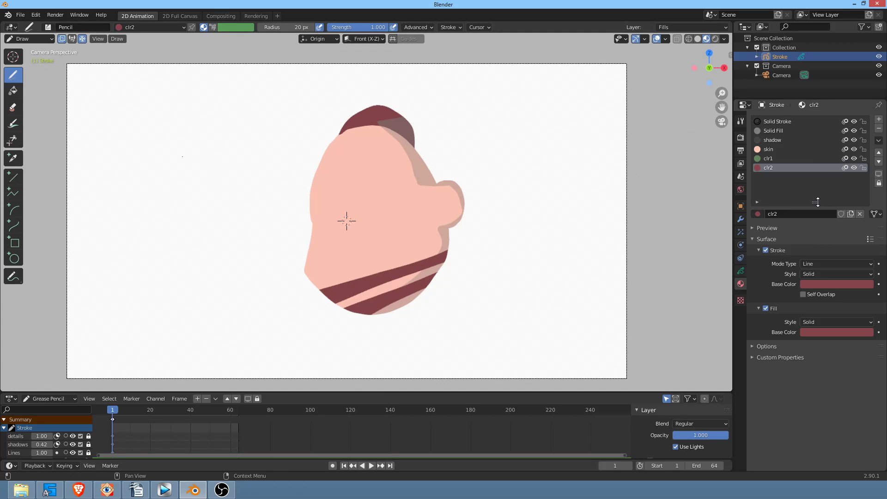
drag(815, 206, 816, 234)
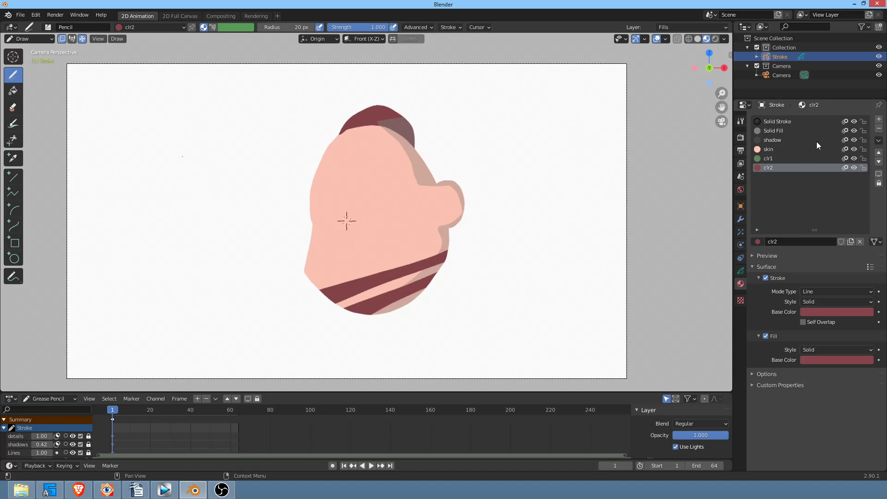
click(807, 121)
click(805, 131)
click(803, 140)
click(801, 150)
click(795, 158)
click(795, 167)
click(794, 158)
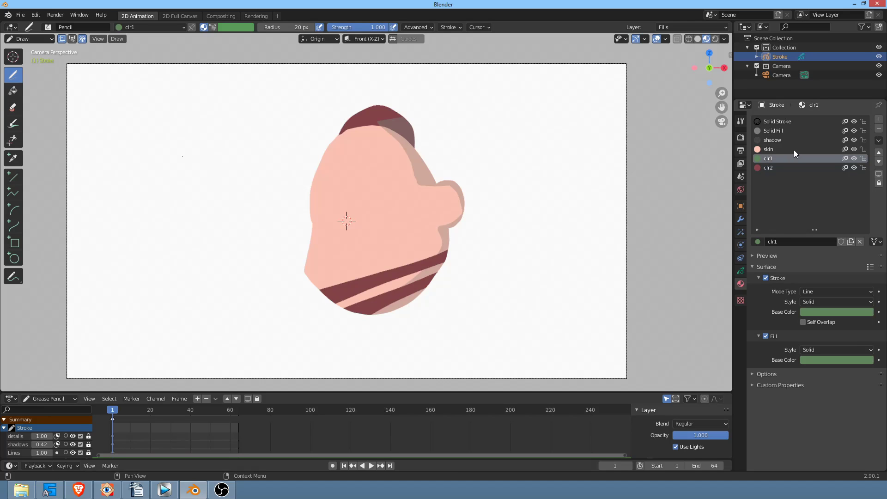
click(794, 150)
click(794, 157)
click(792, 167)
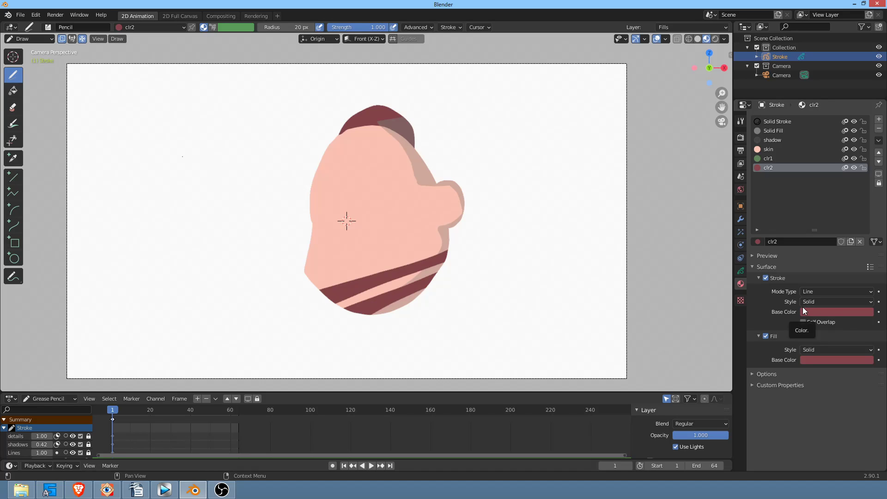
Step: Beside the face, draw a zigzag line with the Solid Stroke material and a gray shape with Solid Fill
click(795, 123)
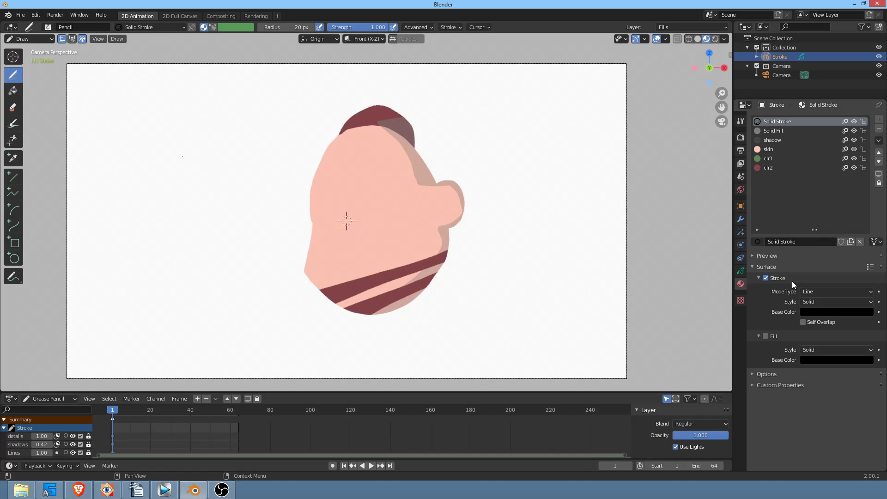
mouse_move(536, 253)
mouse_down()
mouse_move(519, 270)
mouse_move(578, 306)
mouse_up()
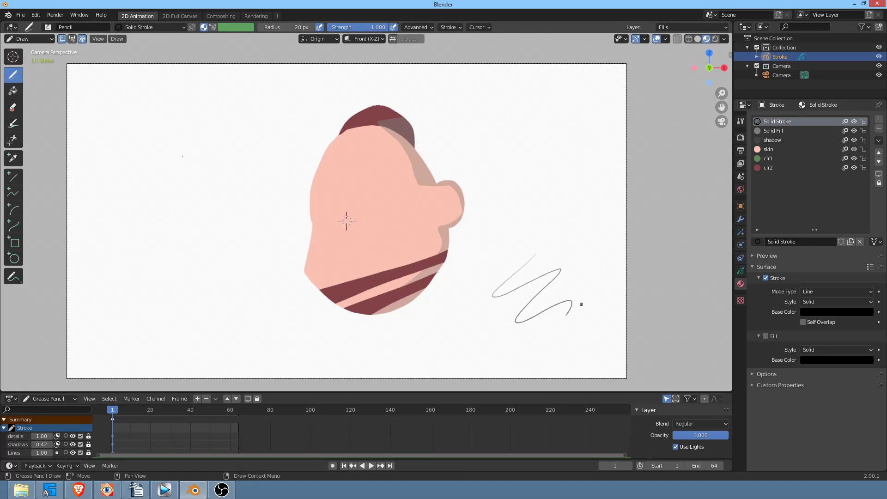
click(786, 130)
mouse_move(589, 220)
mouse_down()
mouse_move(578, 268)
mouse_move(589, 213)
mouse_up()
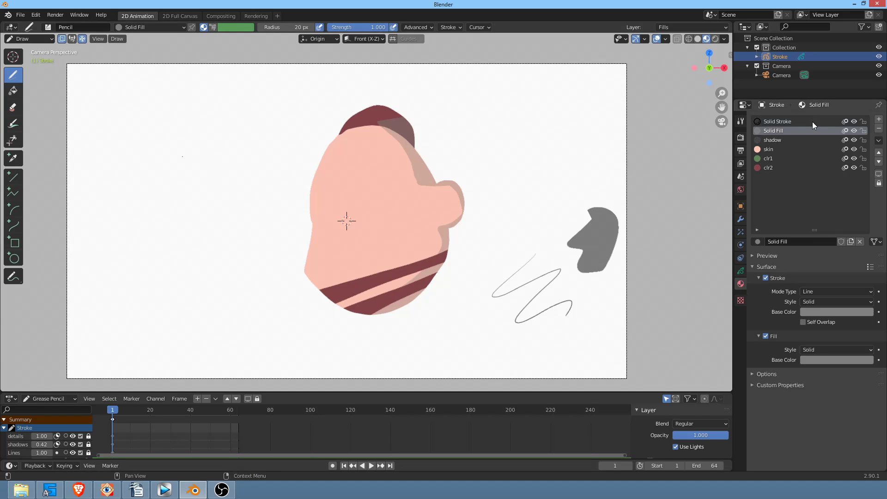
Step: Add a new material slot and assign the existing skin material to it
click(784, 148)
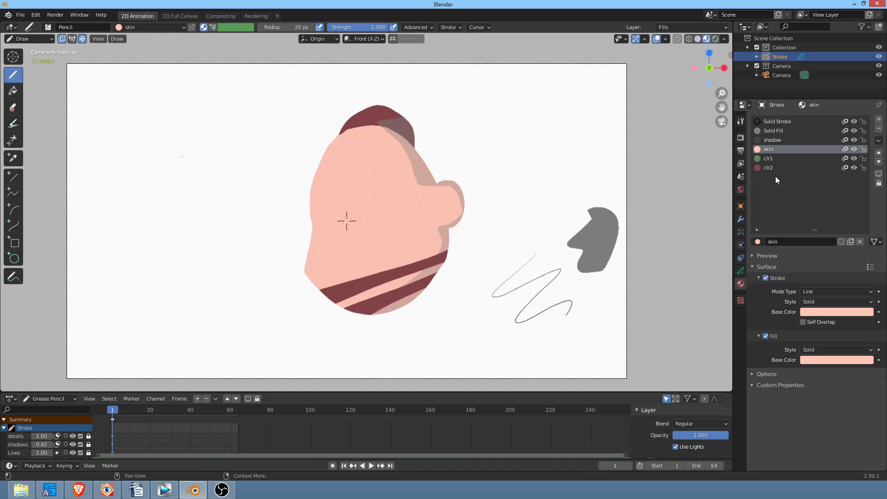
click(879, 119)
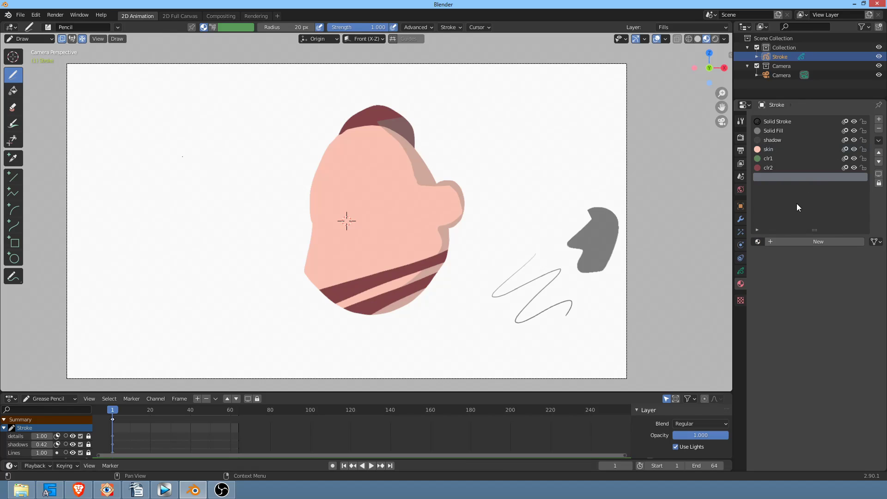
click(757, 242)
click(776, 290)
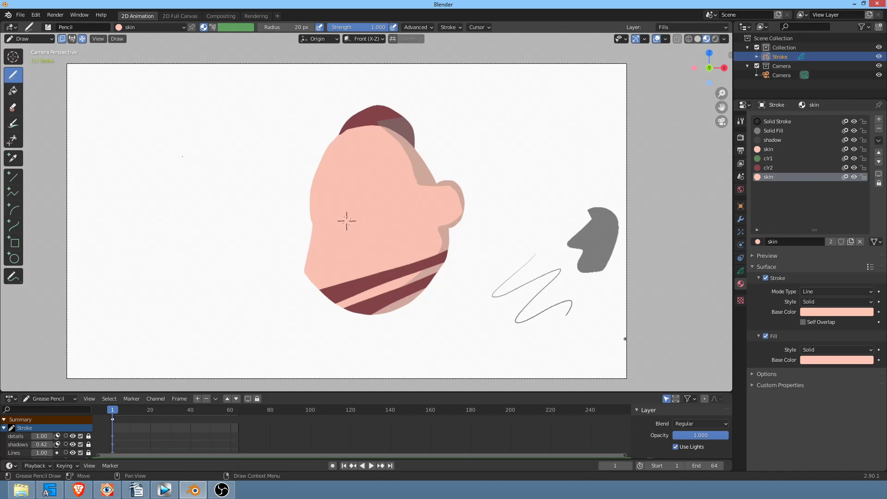
Step: Try a light green fill color on the shared skin material and restore its peach fill from the stroke color
click(839, 360)
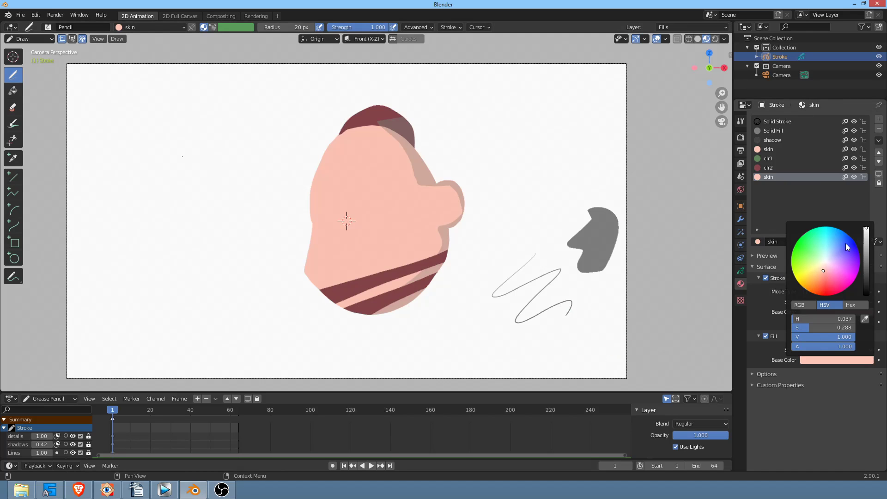
drag(825, 268, 819, 257)
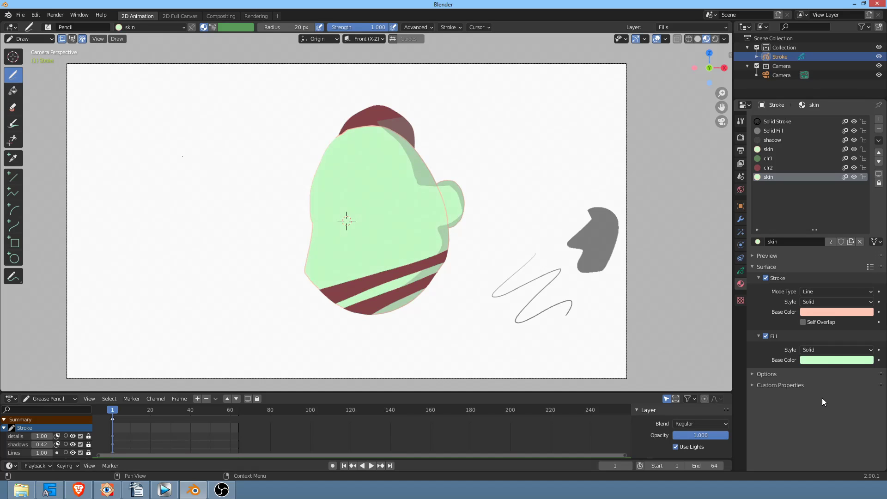
drag(843, 317, 844, 359)
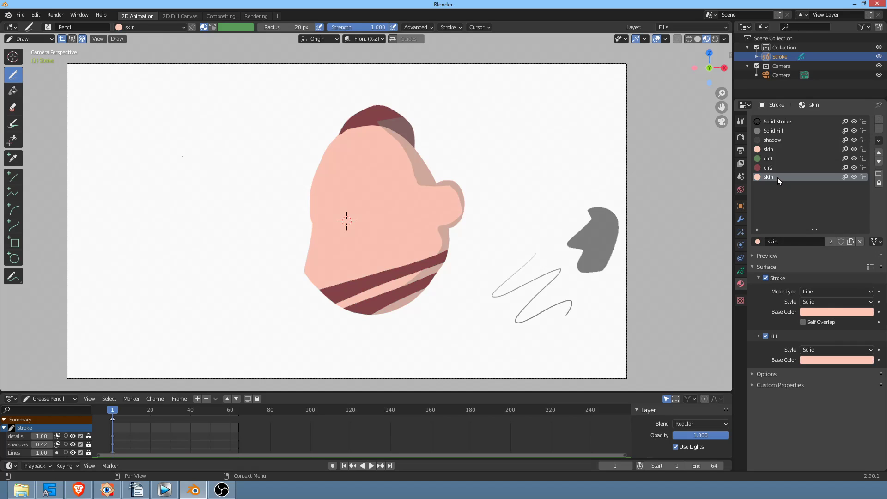
Step: Make a separate copy of the skin material in the new slot and name it ASD
click(850, 242)
text(ASD)
key(Return)
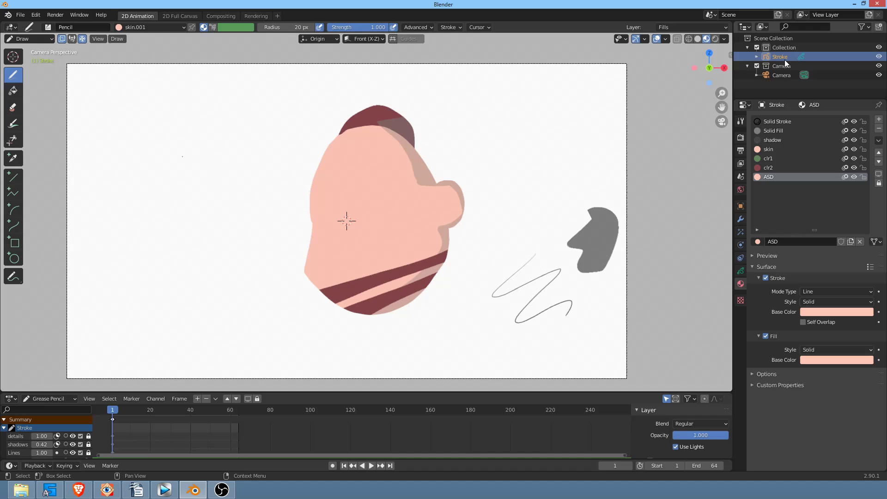
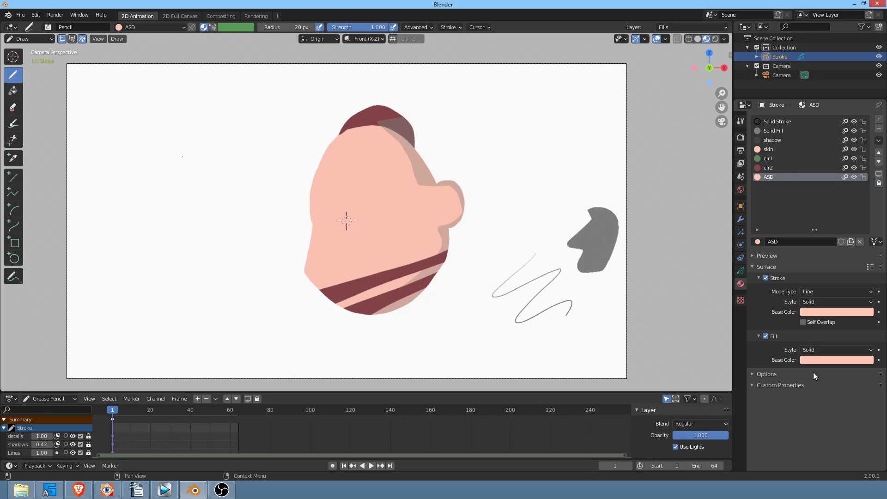
Step: Try a coral red fill color on the ASD material and restore it to the peach stroke color
click(776, 149)
click(779, 158)
click(780, 167)
click(781, 177)
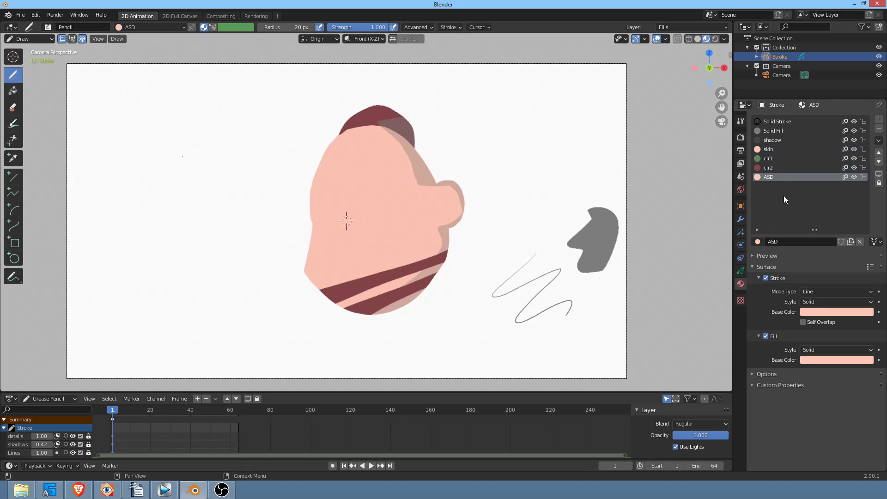
click(827, 360)
mouse_move(826, 272)
mouse_down()
mouse_move(833, 253)
mouse_move(825, 279)
mouse_up()
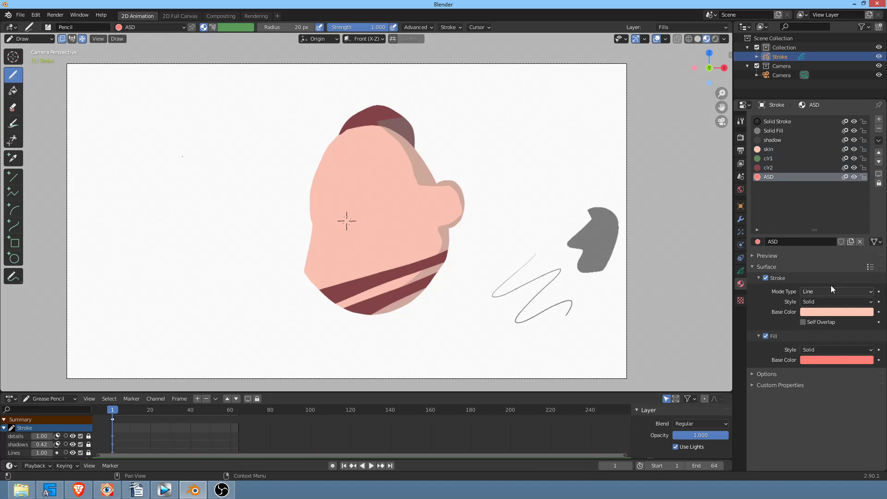
drag(840, 359, 840, 361)
Step: Try a pale pink fill color on the skin material, restore the peach color, and reselect ASD
click(788, 147)
click(831, 358)
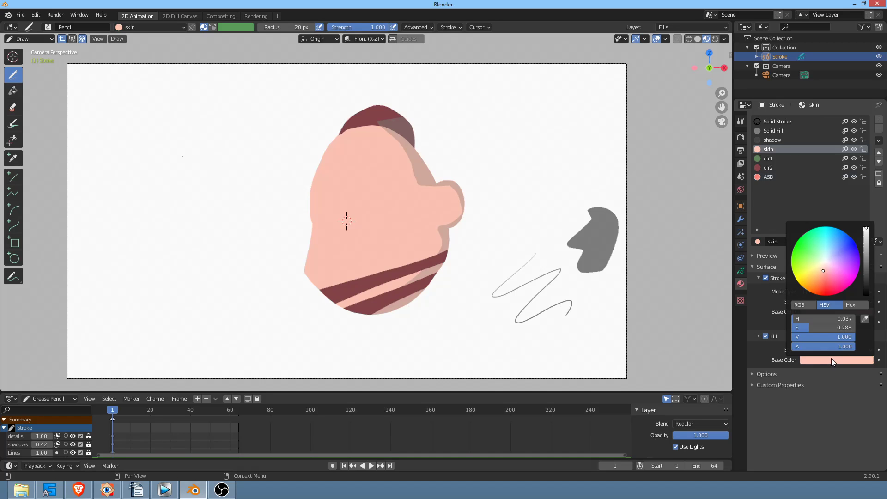
mouse_move(825, 272)
mouse_down()
mouse_move(833, 279)
mouse_move(808, 249)
mouse_move(835, 254)
mouse_move(838, 276)
mouse_up()
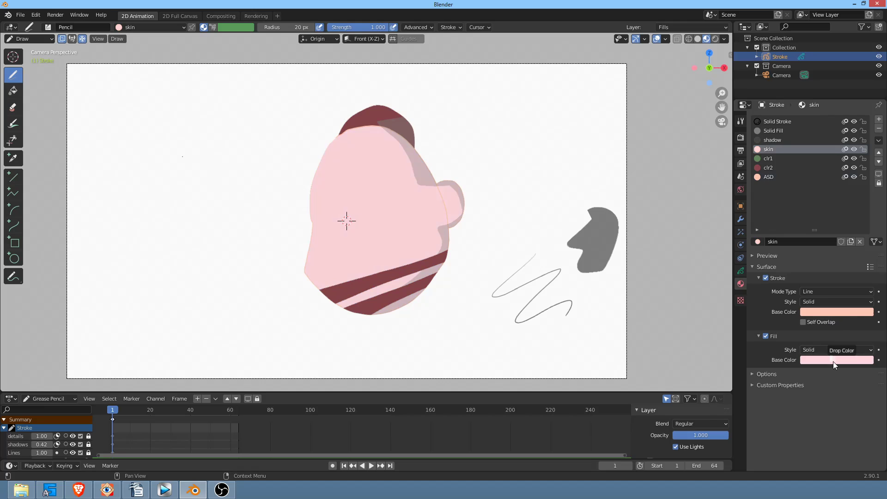
drag(833, 362, 834, 360)
click(788, 177)
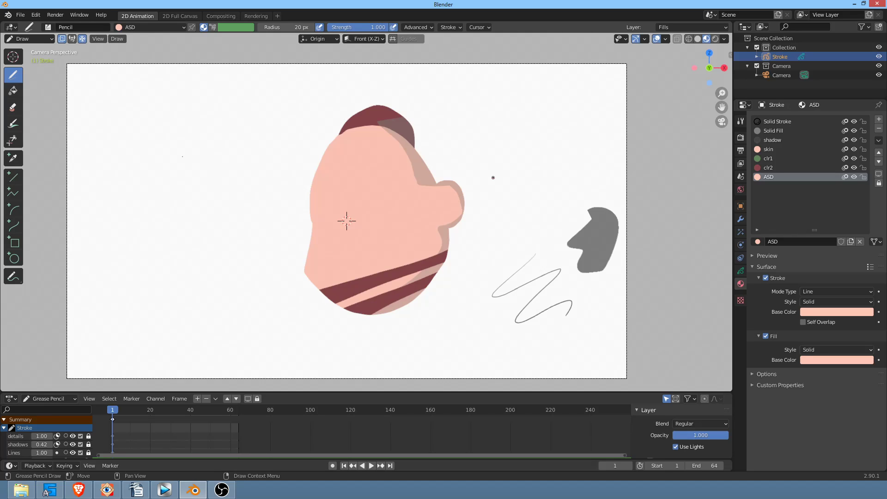
Step: Show the brush color settings and draw a round peach blob below the gray shape using the ASD material color
click(741, 121)
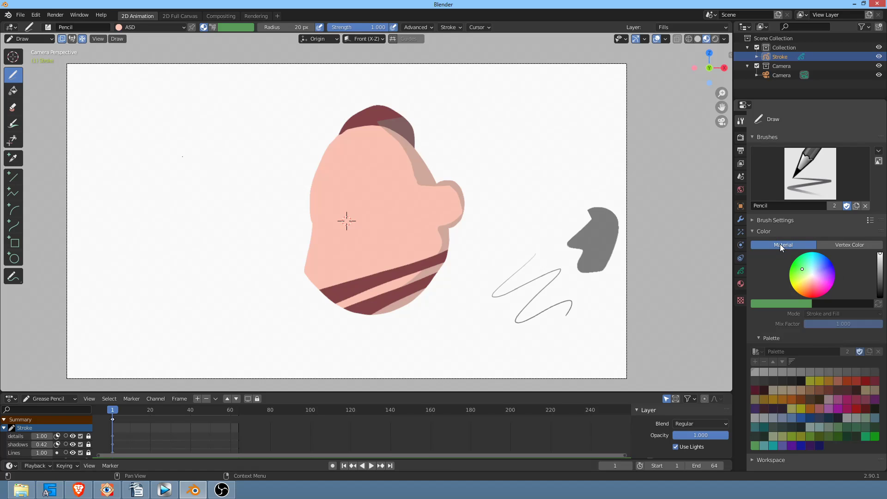
mouse_move(575, 294)
mouse_down()
mouse_move(559, 312)
mouse_move(583, 288)
mouse_up()
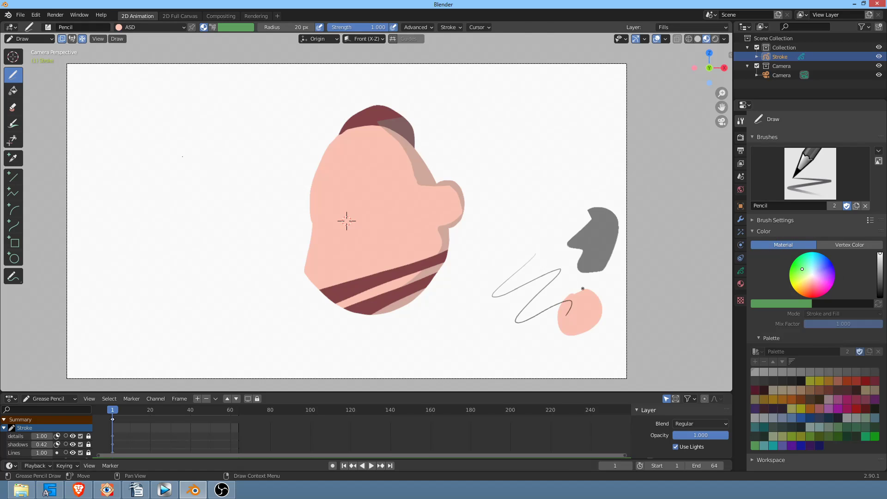
Step: Switch the brush to Vertex Color, choose a light yellow, and draw two yellow shapes around the peach blob
click(846, 244)
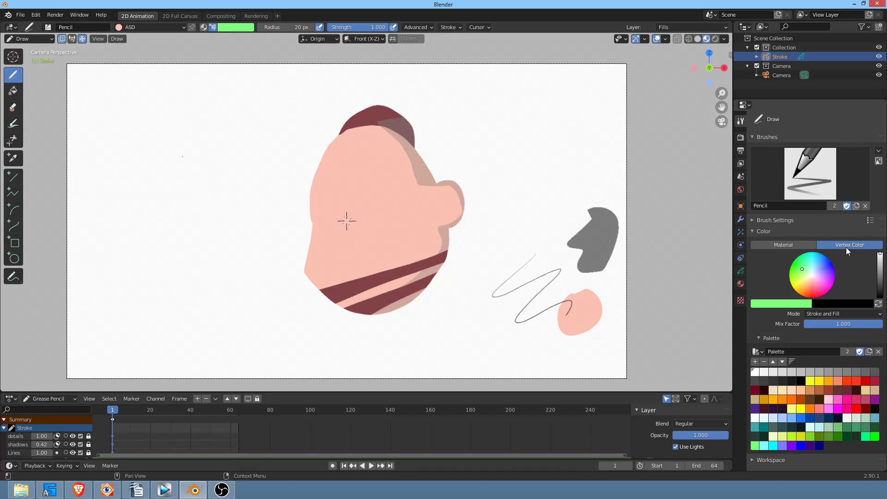
drag(803, 271, 804, 283)
drag(582, 307, 606, 325)
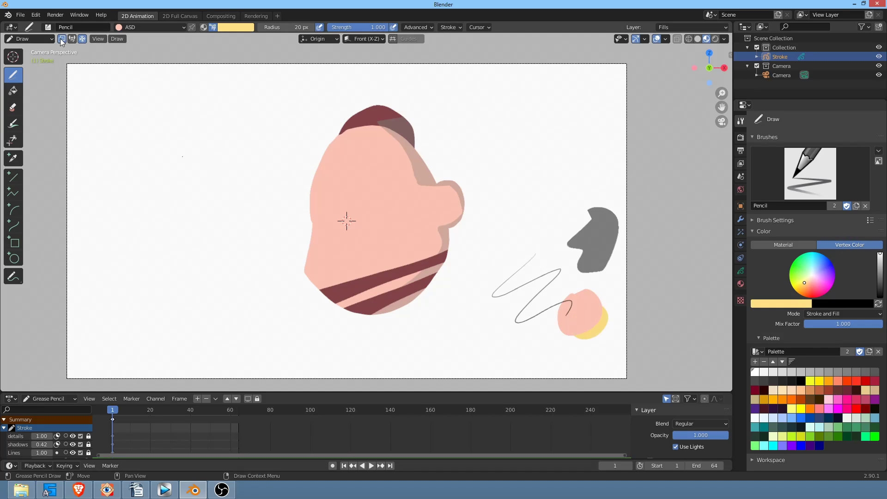
mouse_move(593, 305)
mouse_down()
mouse_move(603, 290)
mouse_move(608, 329)
mouse_move(605, 303)
mouse_up()
Step: Draw overlapping tan and brown blobs with progressively darker vertex colors, and add a green circle beside them
click(881, 259)
click(880, 260)
mouse_move(580, 304)
mouse_down()
mouse_move(575, 331)
mouse_move(576, 306)
mouse_move(559, 335)
mouse_move(575, 322)
mouse_up()
click(880, 269)
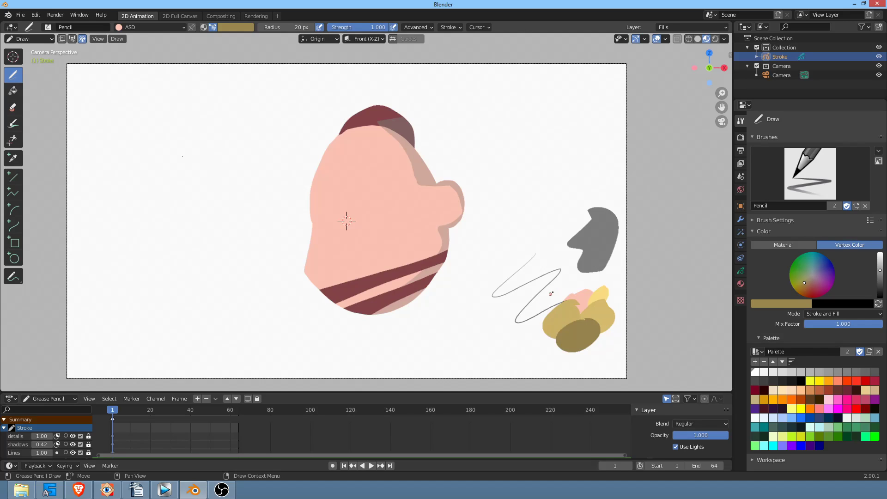
drag(808, 281, 800, 273)
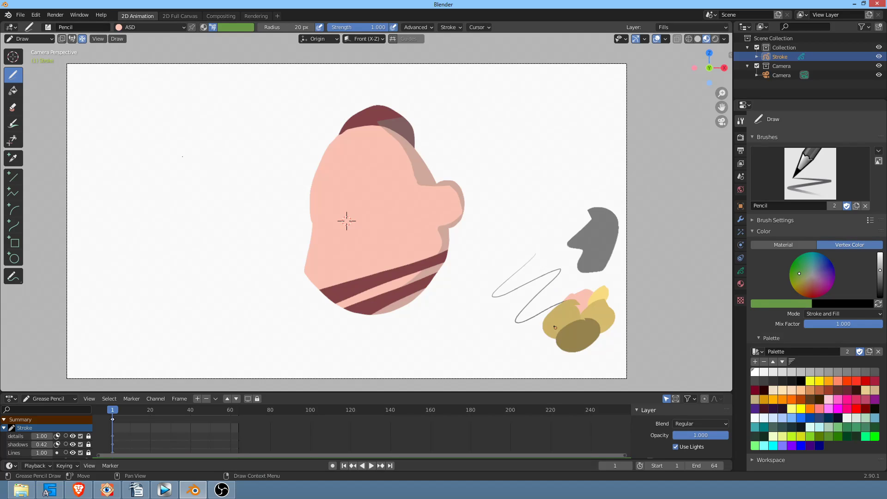
drag(545, 327, 556, 333)
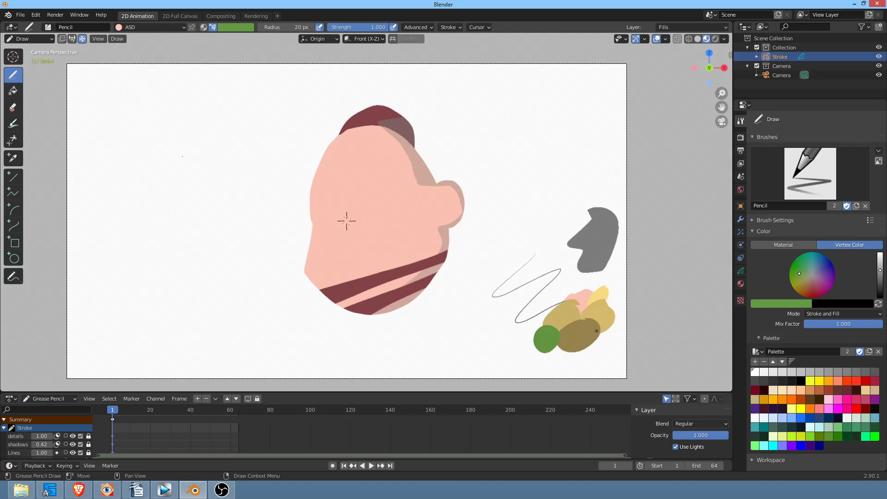
Step: Toggle the brush between Material and Vertex Color modes, and pick a pink swatch from the palette
click(788, 244)
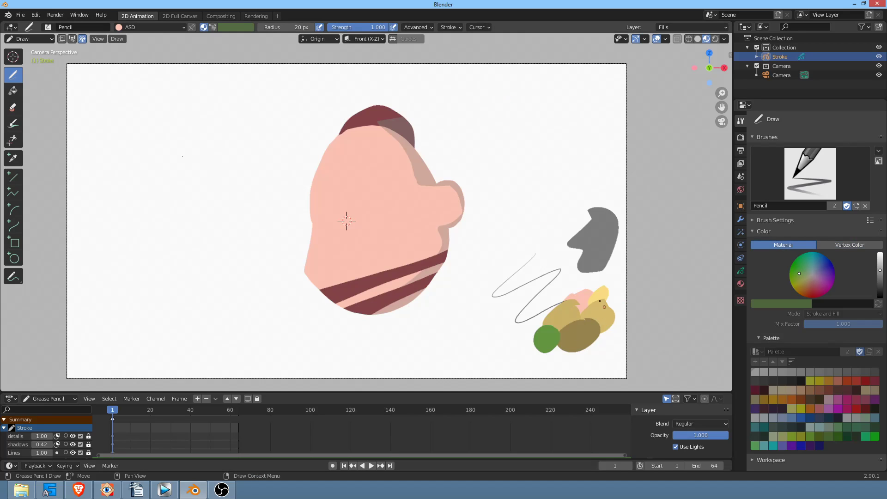
click(838, 245)
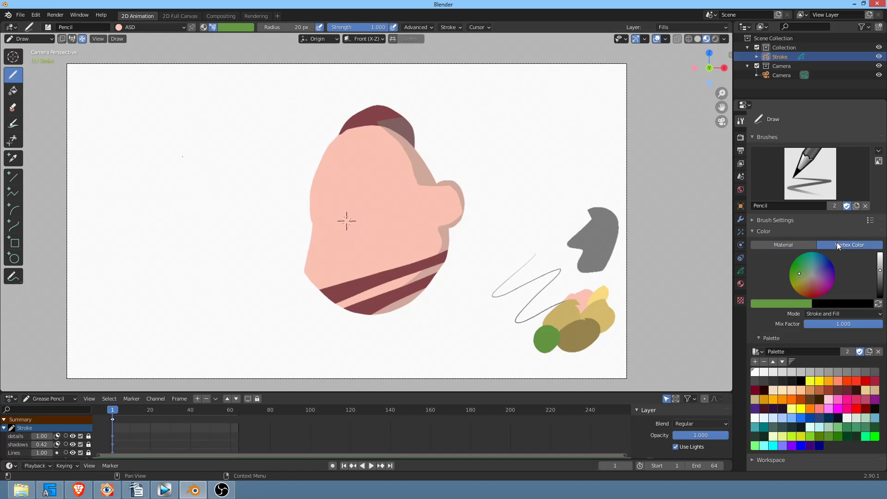
click(838, 399)
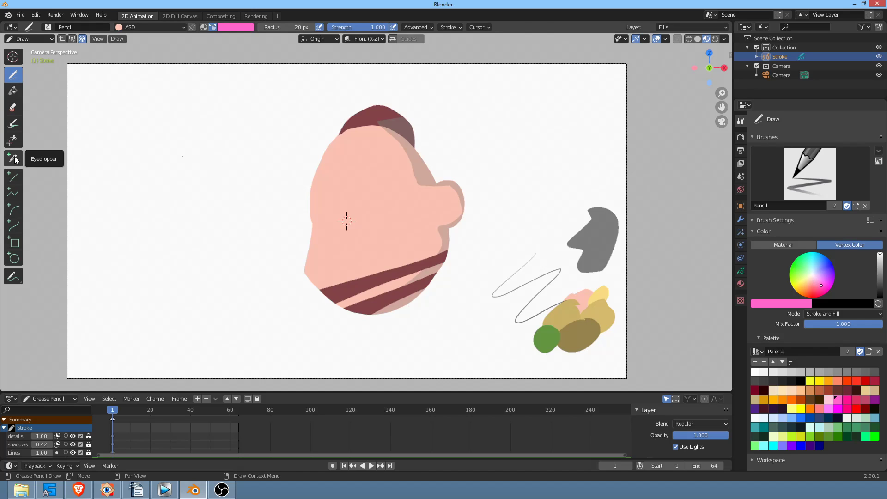
Step: Return the brush to Material color, sample the drawing's colors into new materials with the Eyedropper, and show the material list
click(784, 244)
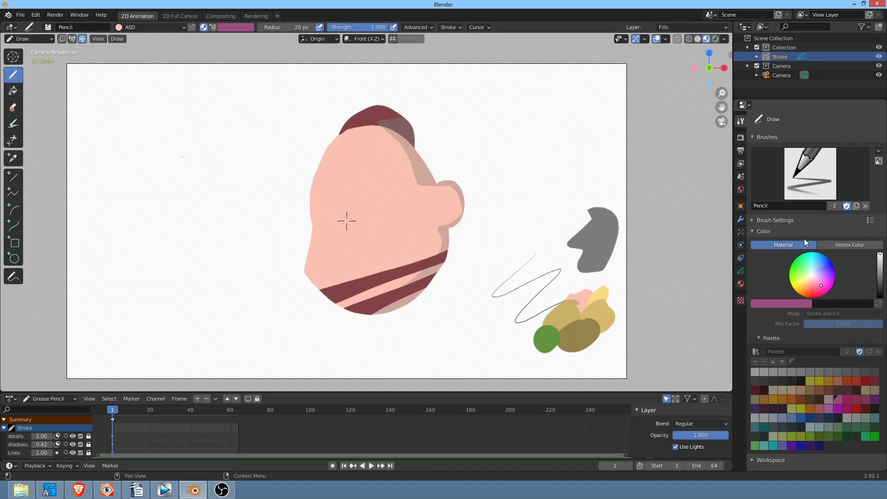
click(13, 158)
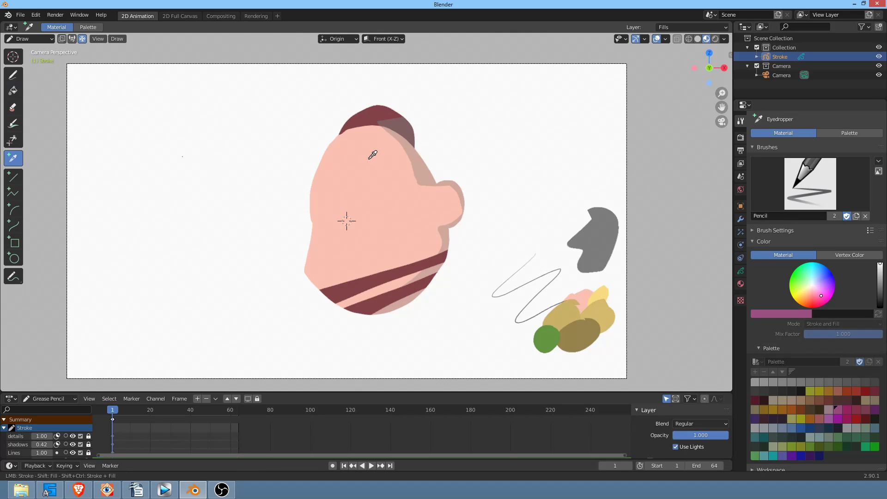
click(741, 284)
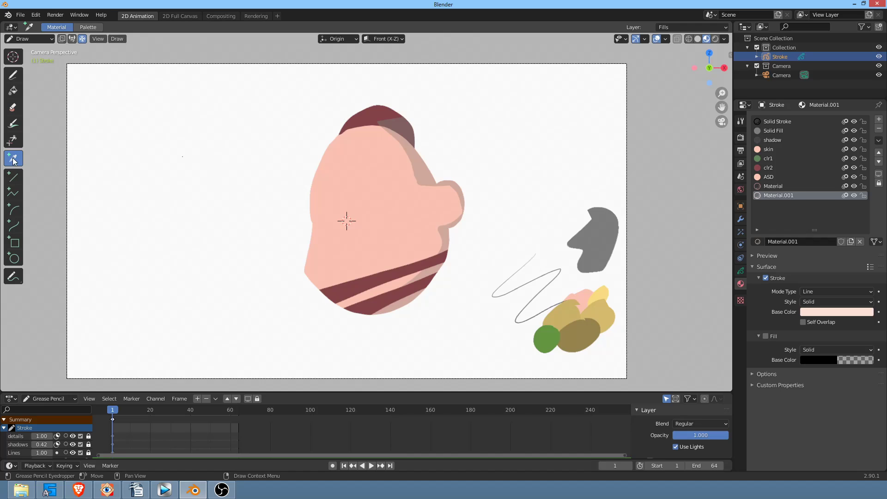
Step: Sample the cap, the head, the stripes, and the tan and brown blobs into stroke materials with the Eyedropper
click(371, 123)
click(370, 167)
click(375, 113)
click(372, 153)
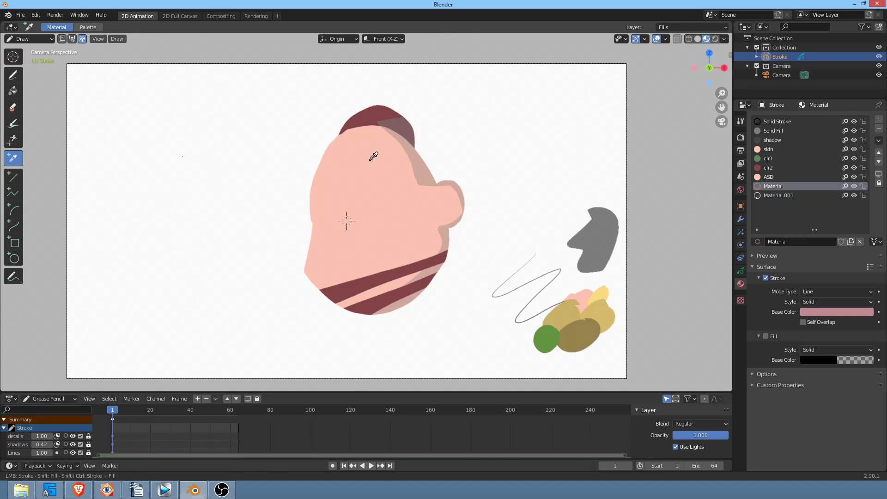
click(410, 268)
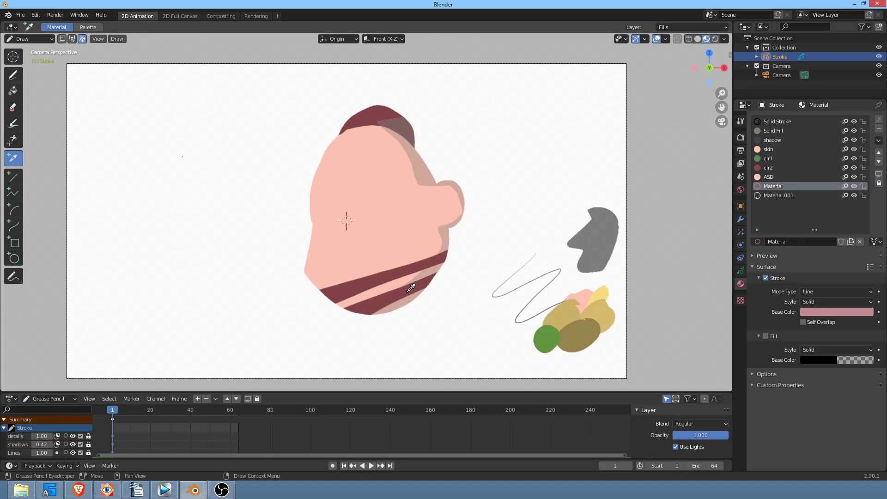
click(442, 231)
click(446, 233)
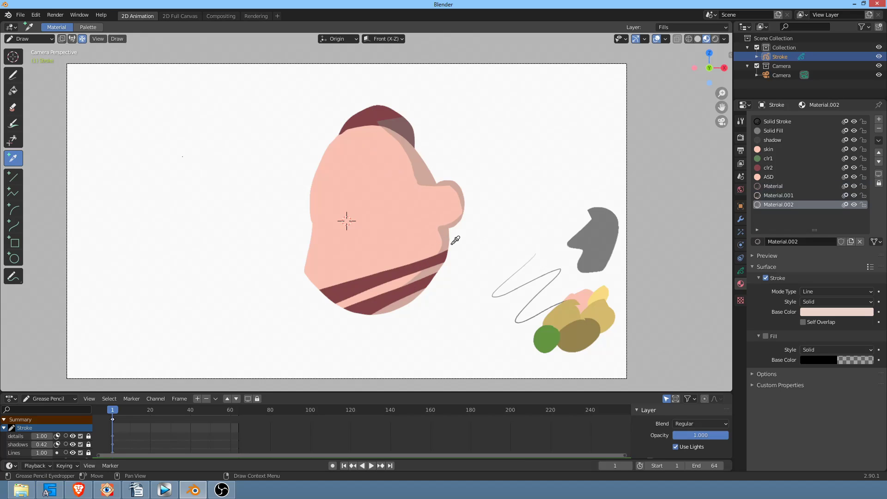
click(571, 314)
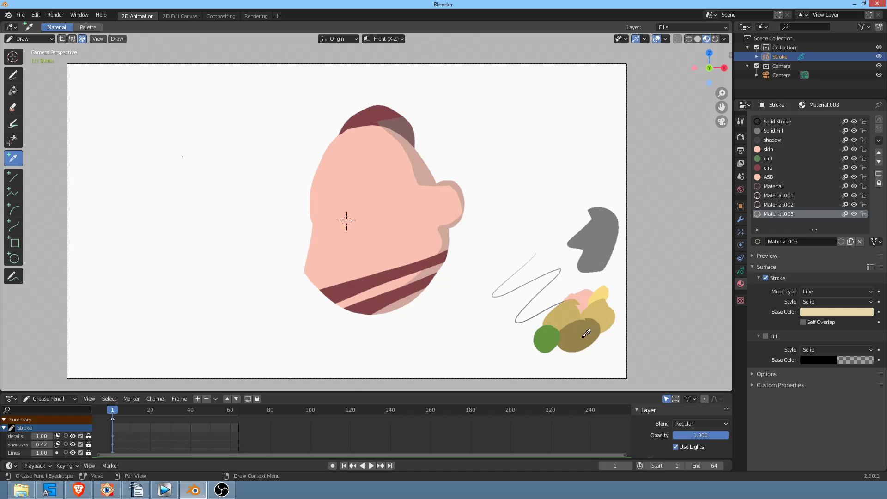
click(584, 333)
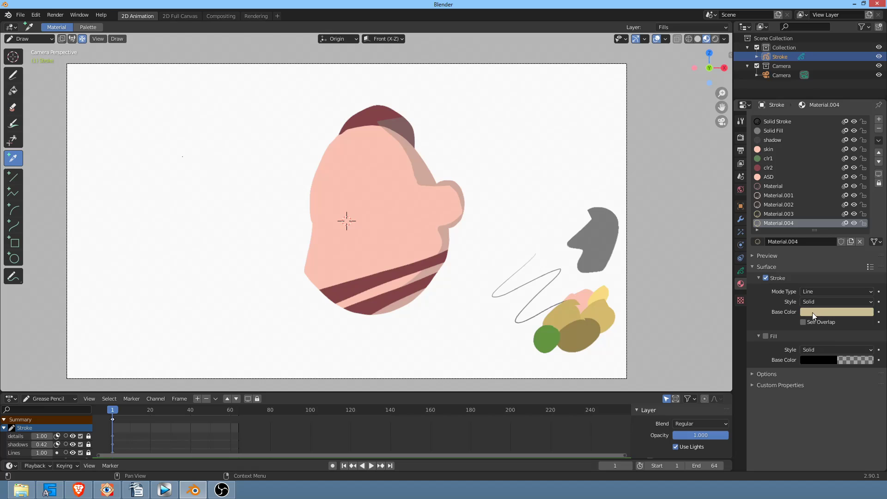
Step: Enable the fill on Material.004, copy the stroke's tan base color to it, and darken the fill color
click(847, 360)
drag(813, 347, 853, 346)
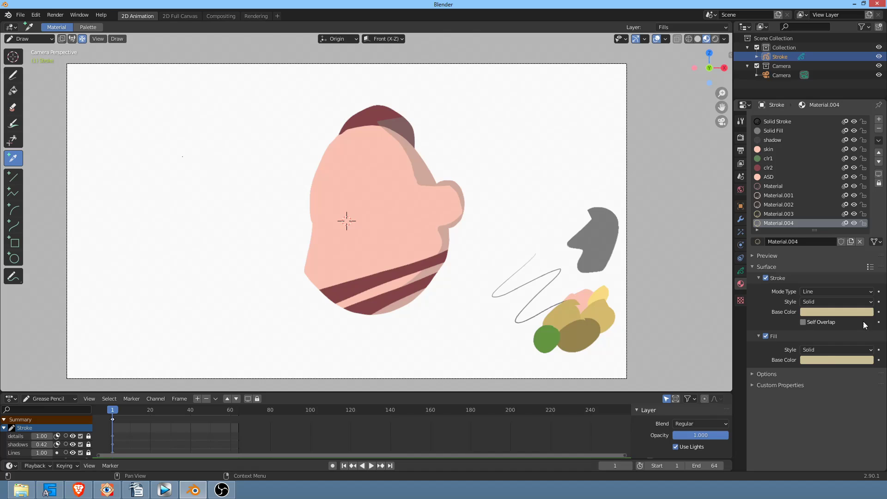
click(831, 358)
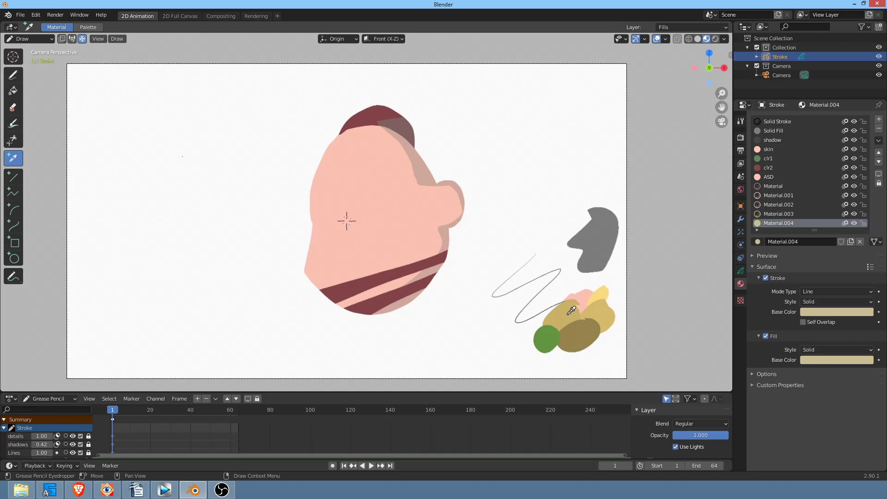
click(830, 360)
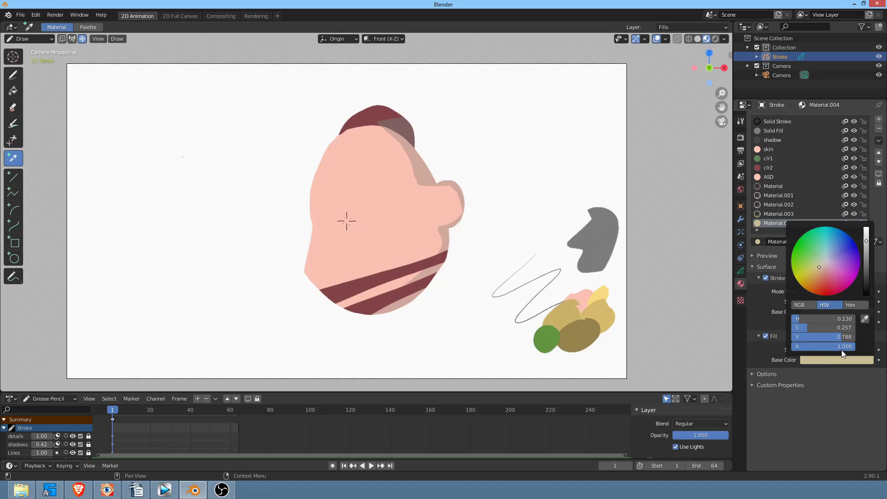
mouse_move(866, 241)
mouse_down()
mouse_move(866, 268)
mouse_move(866, 258)
mouse_up()
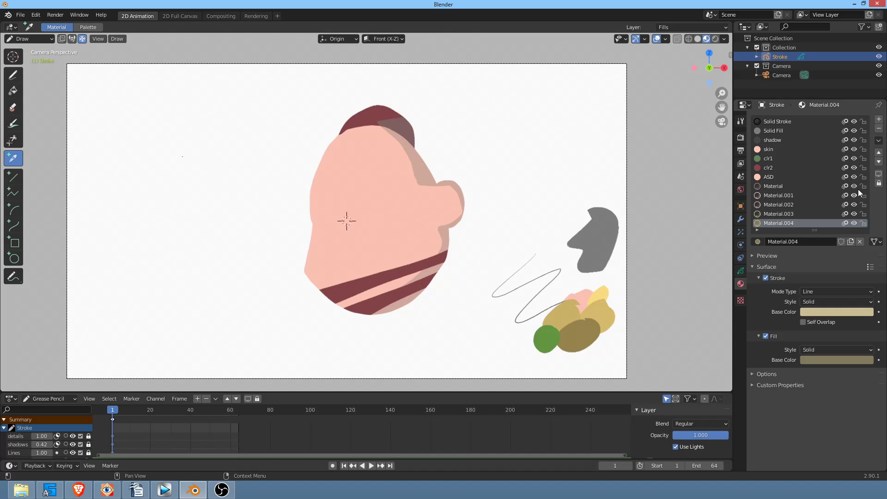
Step: Remove the Eyedropper-made materials and the ASD material, keeping the material list down to clr2
click(879, 129)
click(880, 130)
click(880, 129)
click(880, 129)
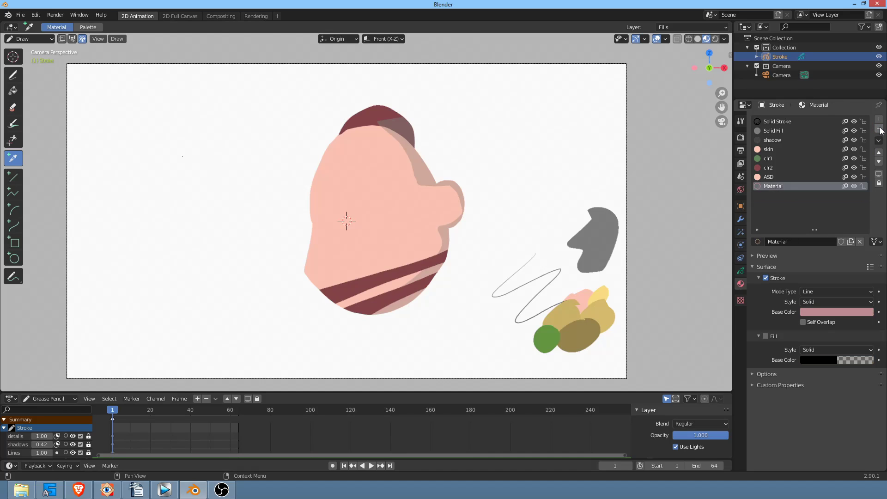
click(880, 129)
click(880, 131)
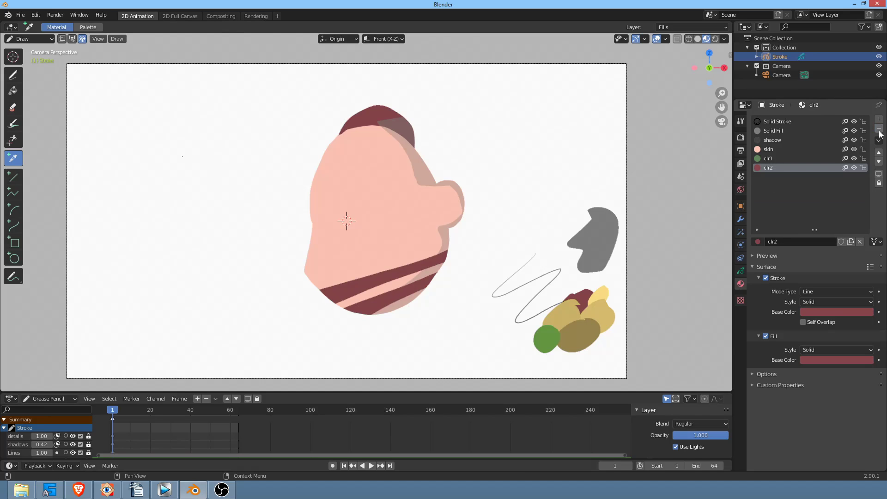
Step: Set the Eyedropper to Palette mode and the Pencil brush to Vertex Color, with the color palette shown and the Eyedropper active
click(97, 27)
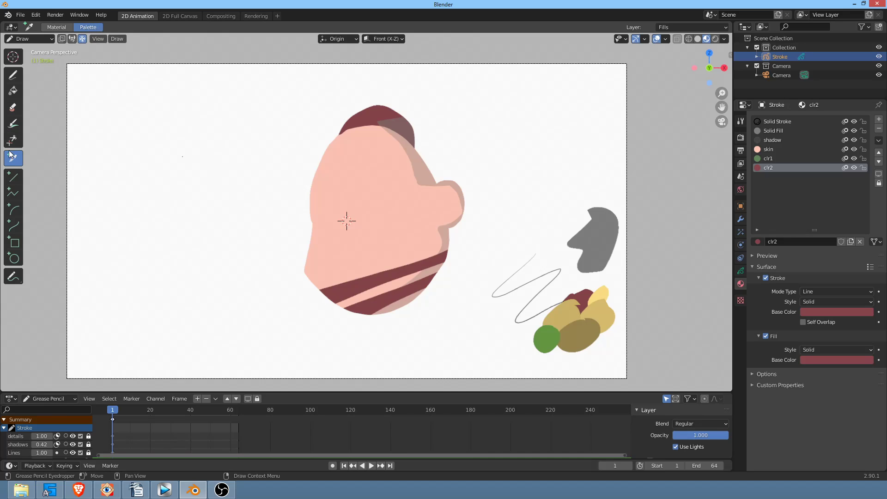
click(57, 27)
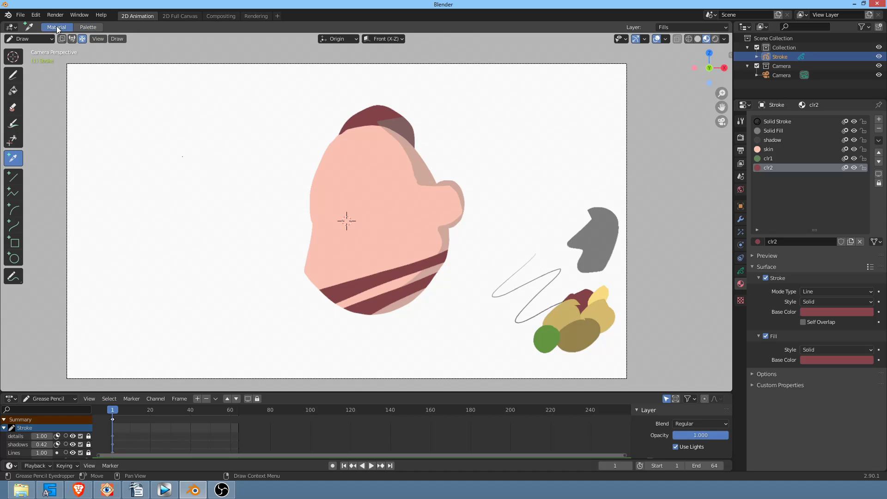
click(85, 28)
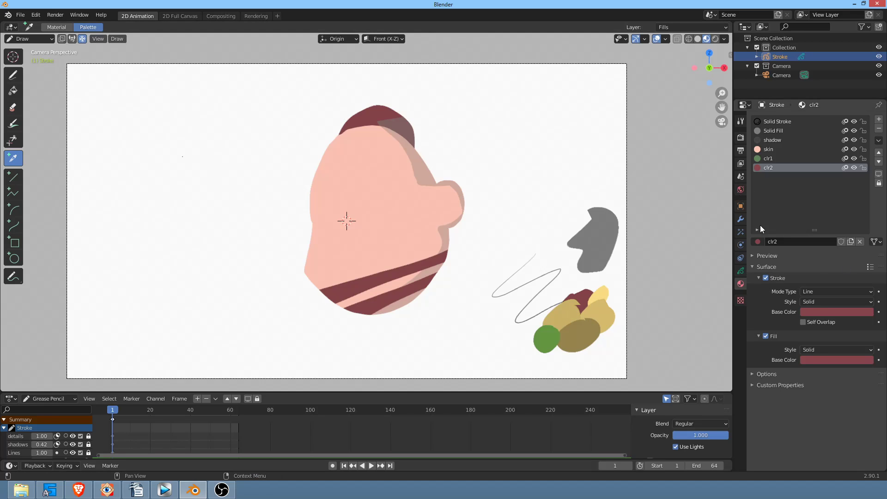
click(741, 121)
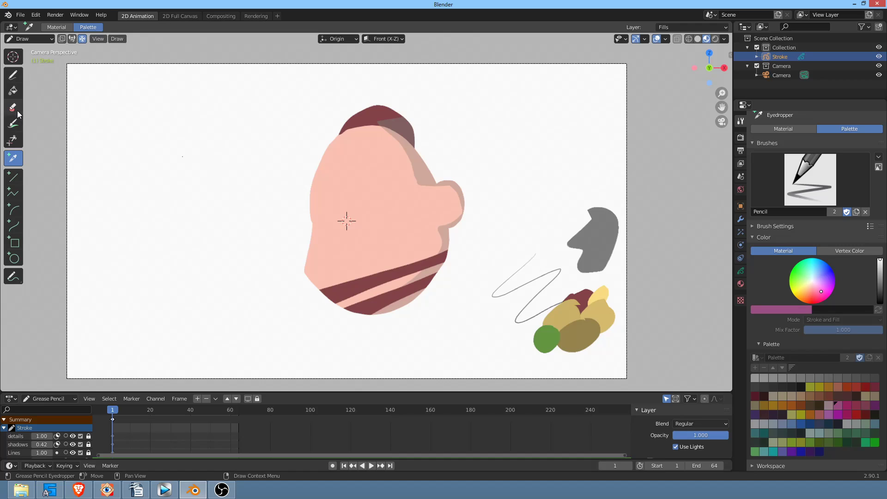
click(13, 74)
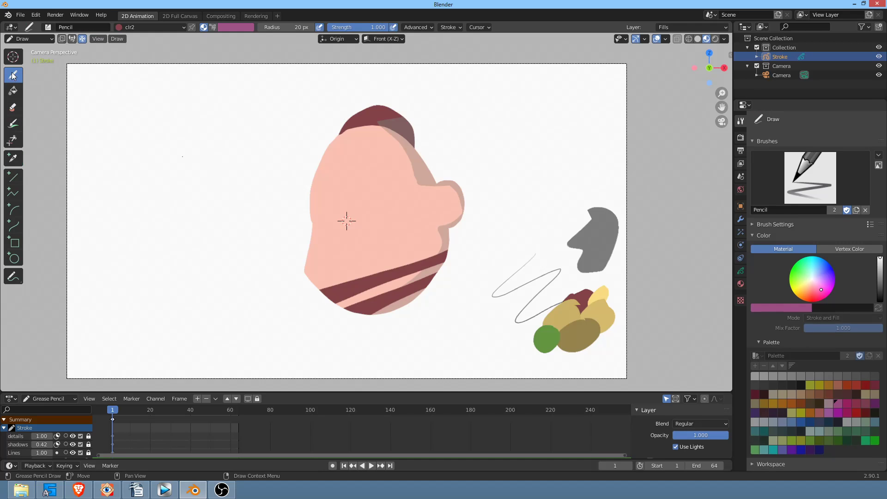
click(213, 27)
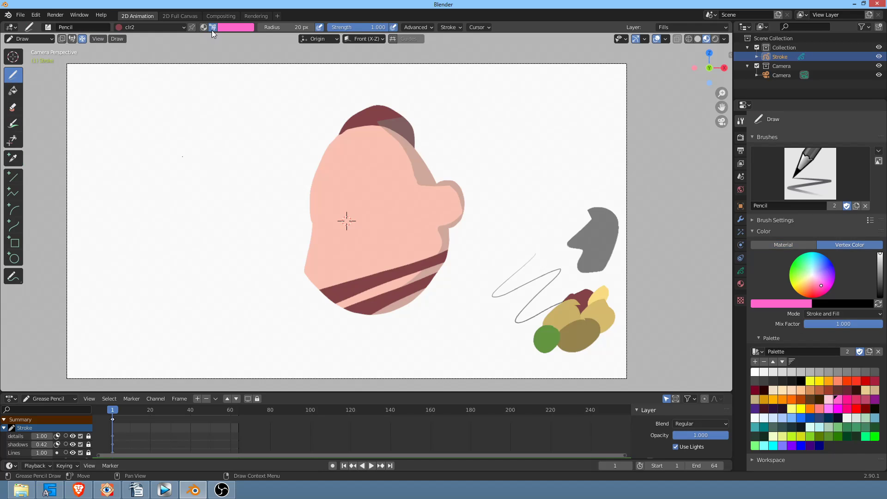
click(18, 157)
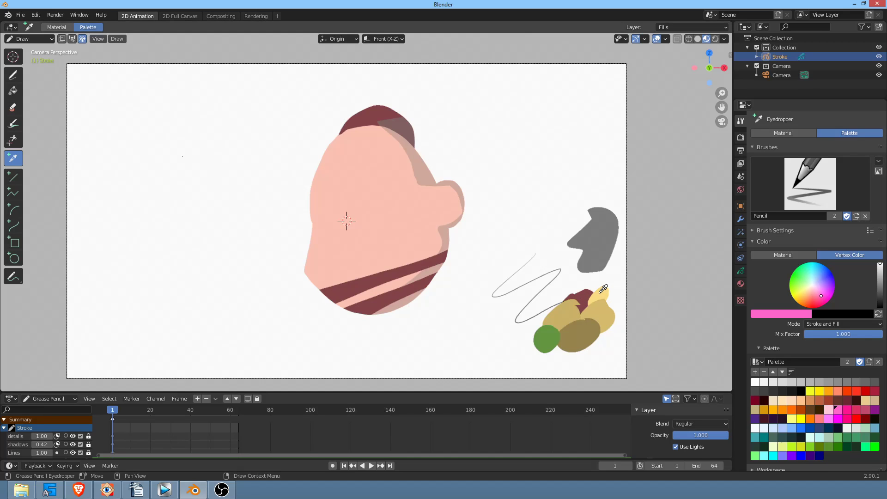
Step: Sample the maroon, yellow, tan, and green shapes into the palette with the Eyedropper
click(585, 296)
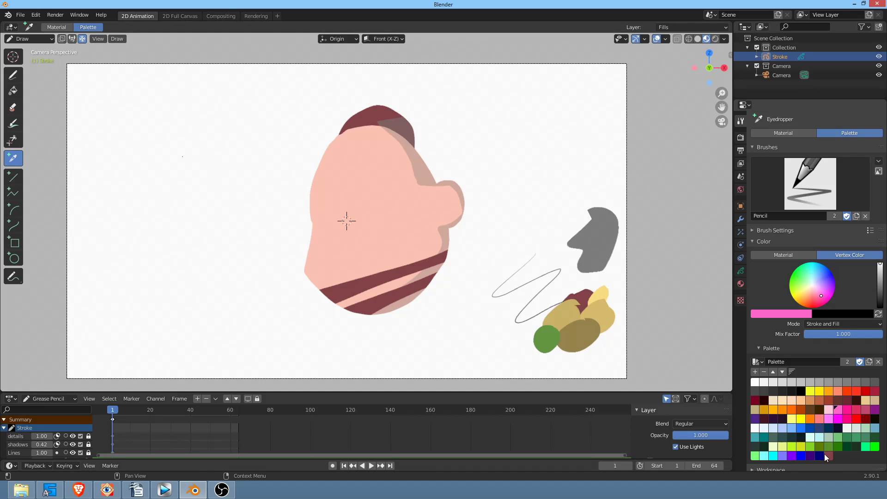
click(595, 294)
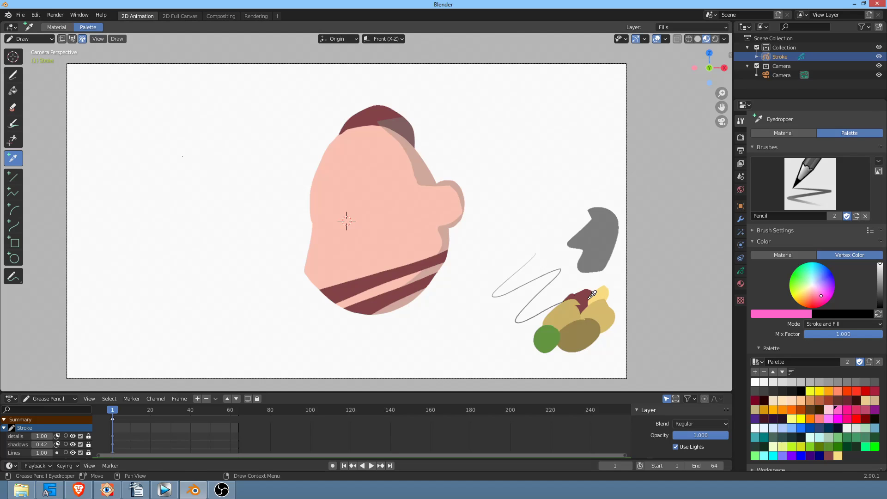
click(603, 310)
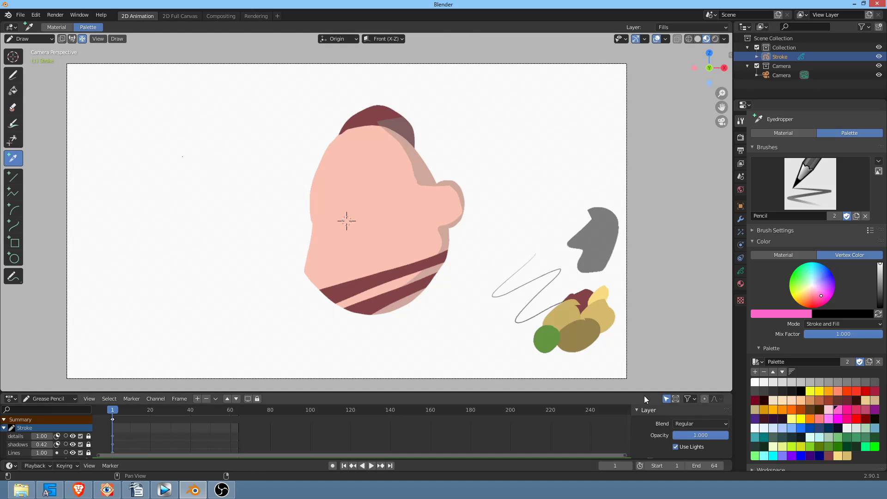
click(551, 333)
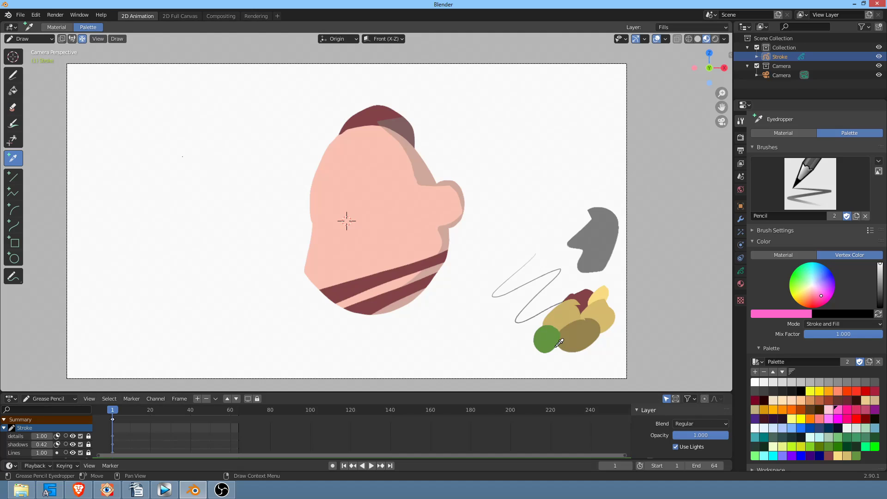
Step: Draw yellow, tan, and green blobs near the existing color blobs, using the newly sampled palette swatches
click(840, 456)
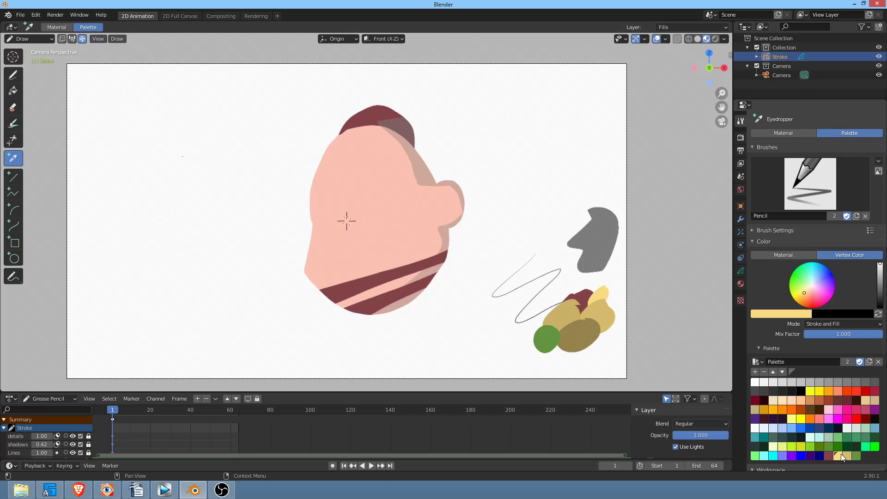
click(14, 74)
drag(489, 304, 483, 322)
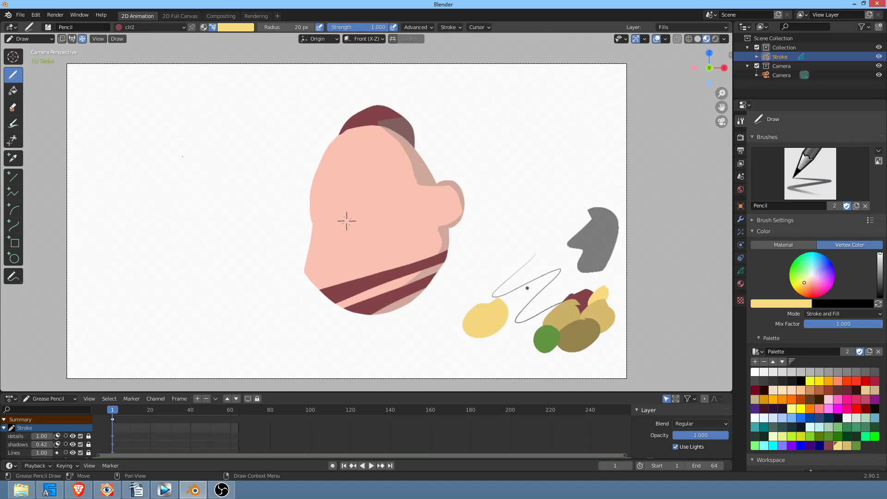
click(846, 445)
mouse_move(573, 287)
mouse_down()
mouse_move(580, 268)
mouse_move(561, 296)
mouse_move(573, 333)
mouse_move(530, 329)
mouse_up()
click(857, 446)
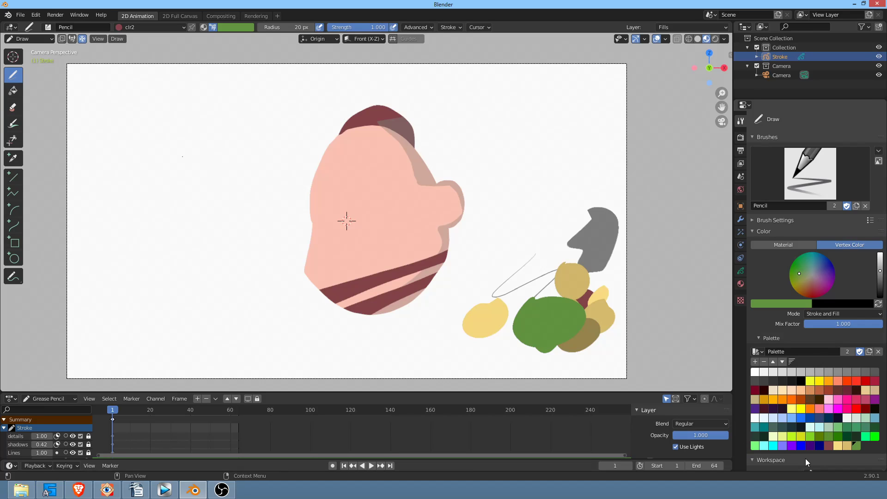
Step: Check the material list, and pick the sampled maroon swatch from the palette as the brush's vertex color
click(741, 284)
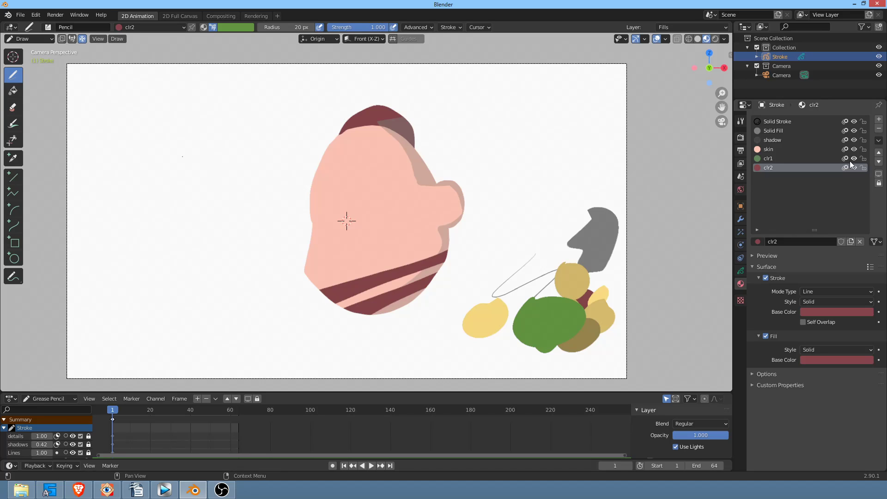
click(741, 120)
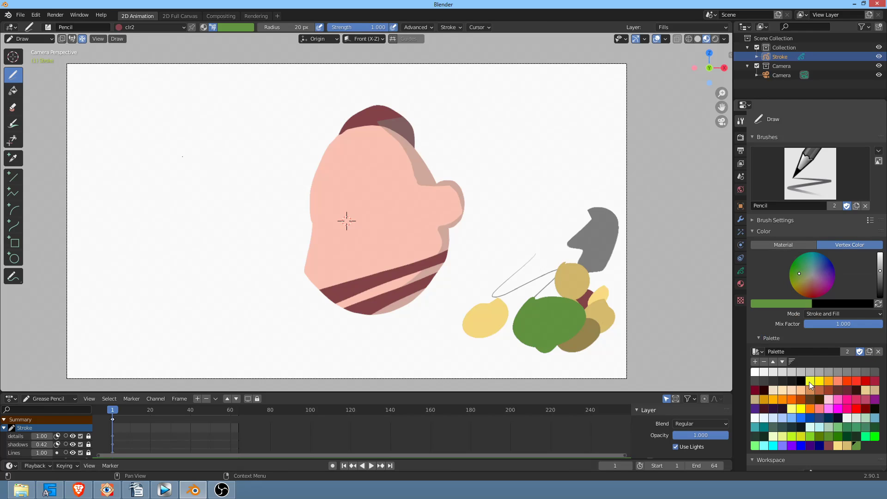
click(837, 447)
click(827, 445)
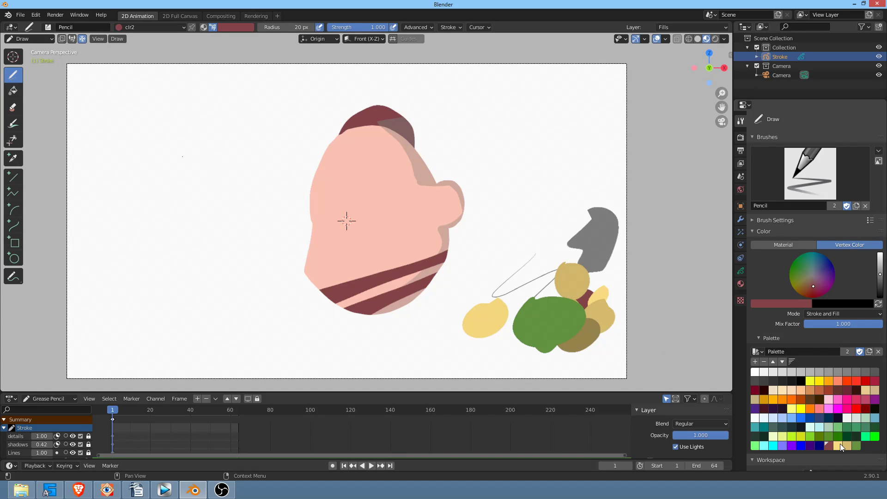
Step: Show the clr2 material's settings and draw a large and a small maroon blob in the empty area beside the head
click(741, 138)
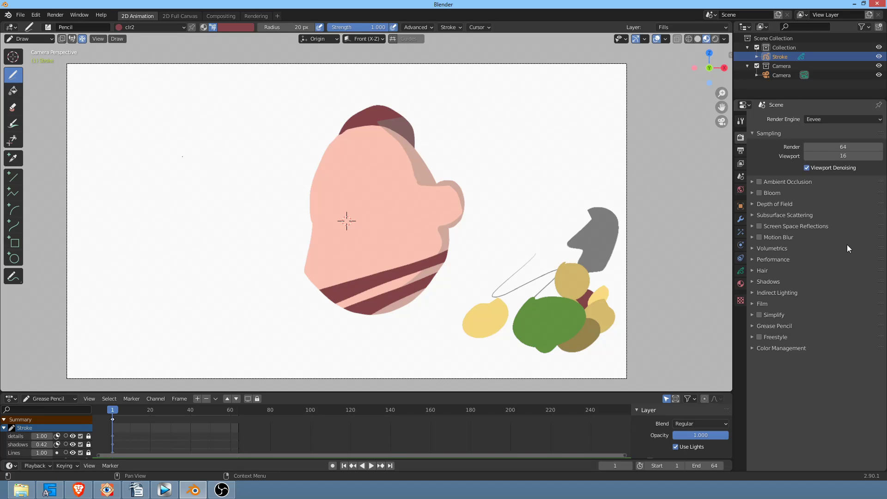
click(741, 272)
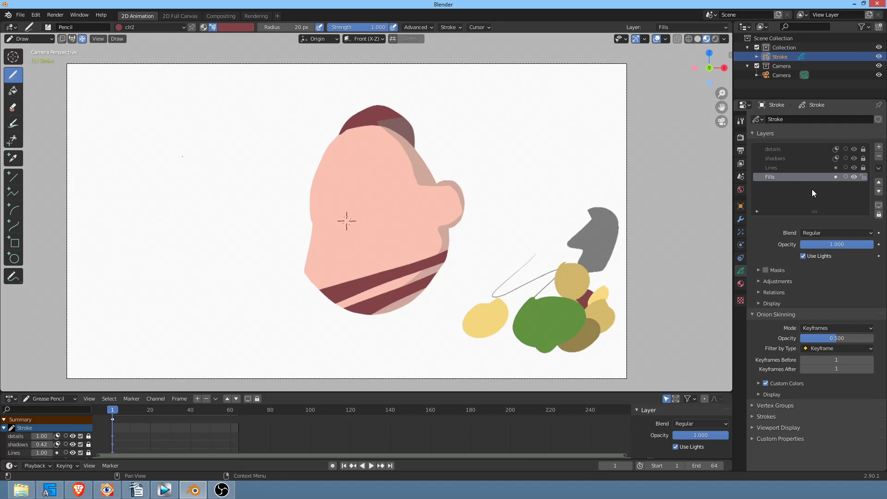
click(740, 284)
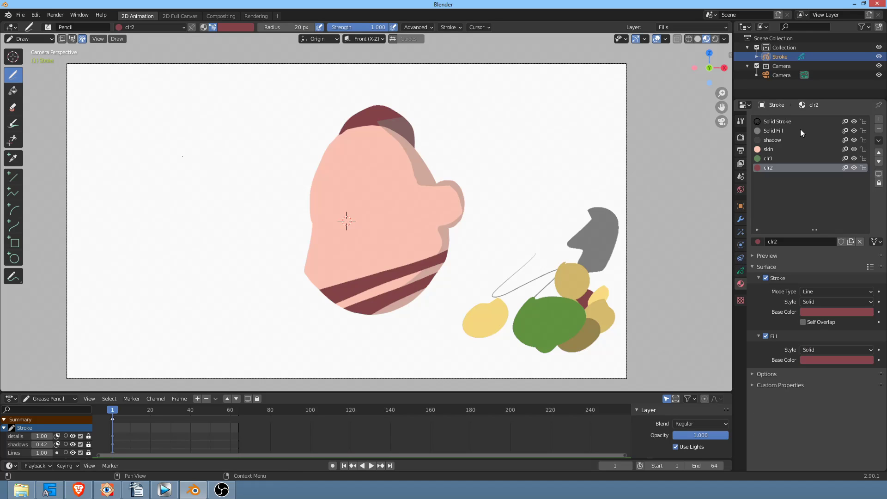
click(771, 278)
click(774, 278)
mouse_move(225, 203)
mouse_down()
mouse_move(208, 297)
mouse_move(235, 190)
mouse_up()
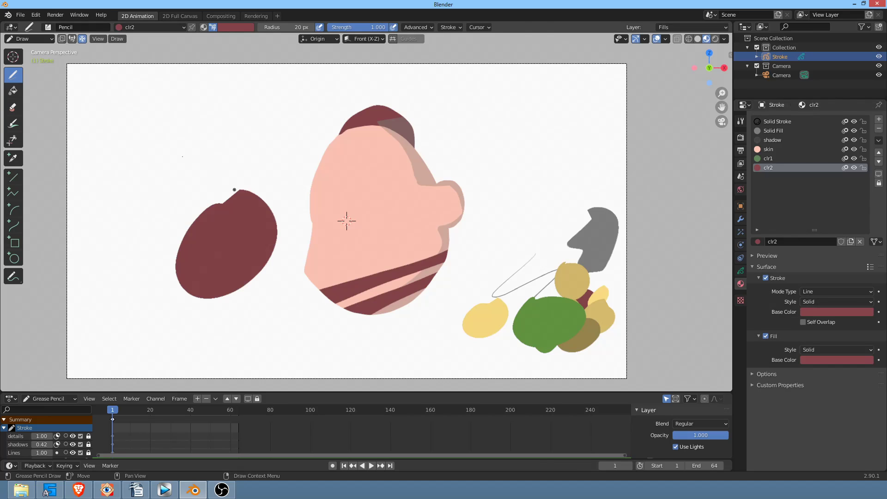
mouse_move(256, 293)
mouse_down()
mouse_move(250, 301)
mouse_move(259, 295)
mouse_up()
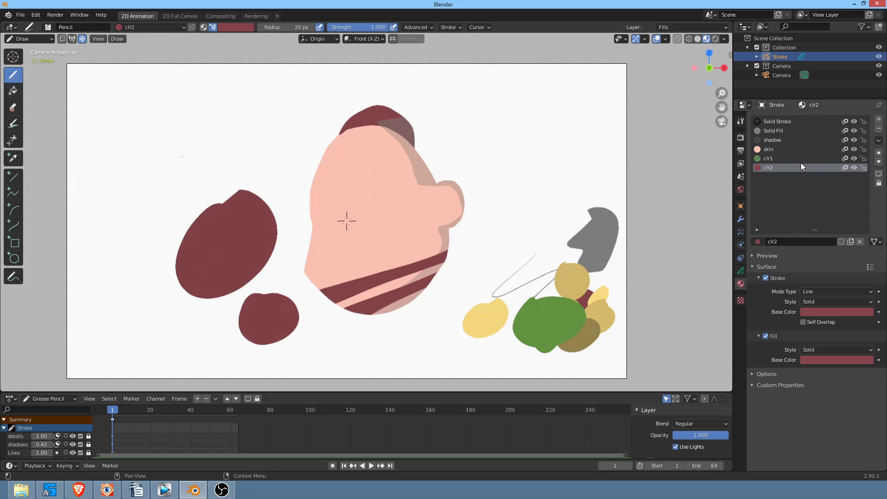
Step: Toggle the clr2 material's Stroke option off and on repeatedly to compare the edges of the filled shapes
click(769, 279)
click(769, 279)
click(770, 279)
click(770, 280)
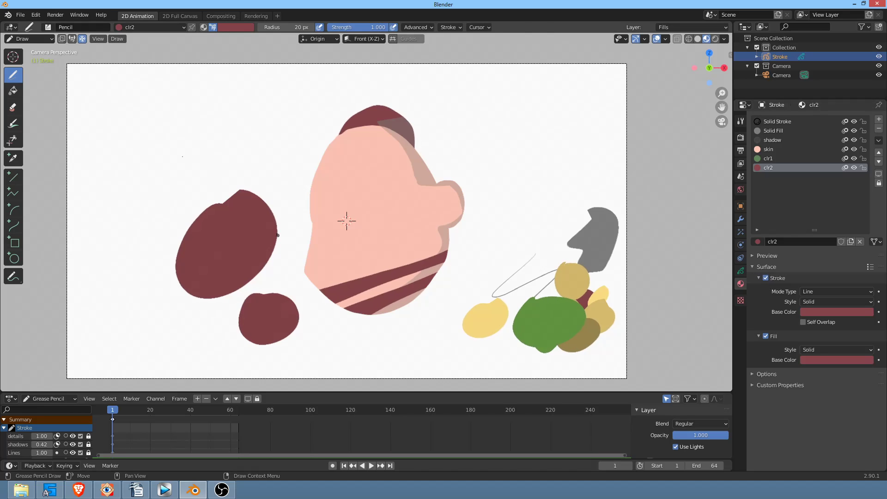
click(767, 279)
click(766, 279)
click(766, 279)
click(767, 279)
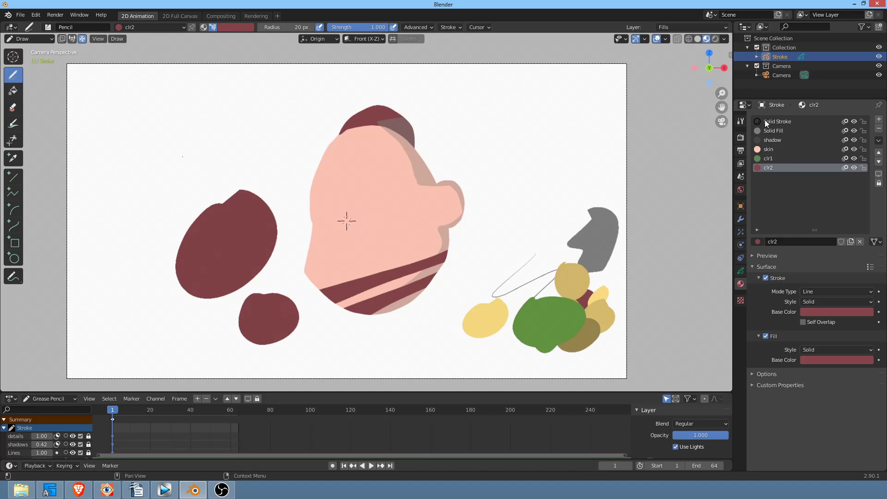
Step: Switch to the Solid Stroke material and sketch the eyes, eyebrows, nose, mouth, and inner ear lines on the head
click(741, 121)
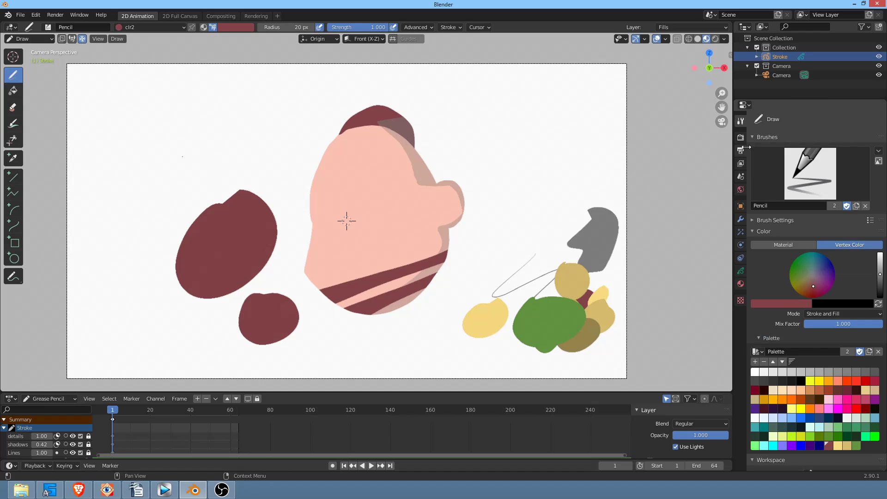
click(741, 283)
click(790, 122)
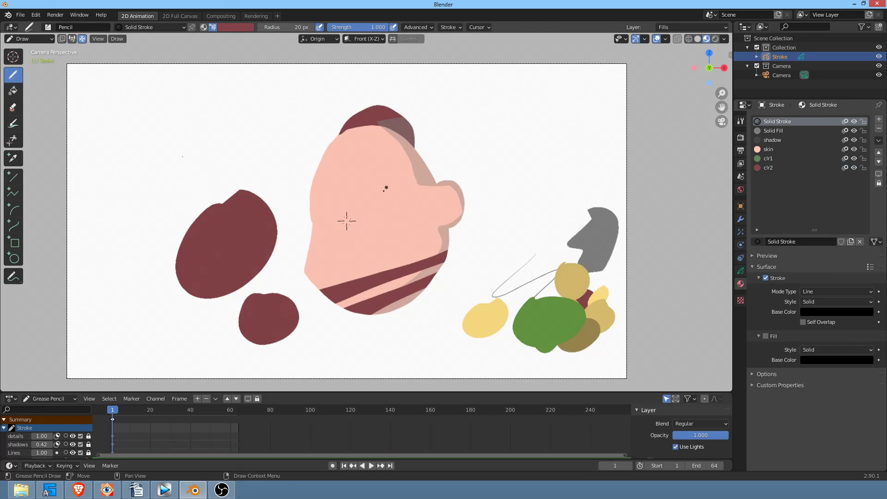
mouse_move(351, 204)
mouse_down()
mouse_move(391, 204)
mouse_move(320, 217)
mouse_move(315, 232)
mouse_move(341, 221)
mouse_move(320, 229)
mouse_up()
mouse_move(383, 214)
mouse_down()
mouse_move(363, 217)
mouse_move(362, 227)
mouse_move(372, 222)
mouse_move(335, 224)
mouse_up()
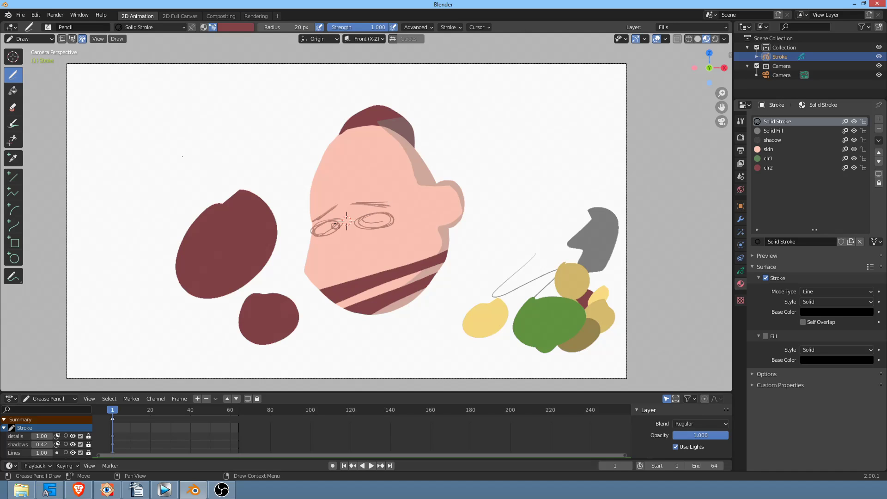
drag(391, 219, 389, 215)
drag(330, 266, 396, 252)
mouse_move(430, 214)
mouse_down()
mouse_move(451, 197)
mouse_move(444, 206)
mouse_up()
Step: Outline a closed, rounded shape in the empty area above the grey blob, and fill it using the skin material with green vertex color
mouse_move(557, 94)
mouse_down()
mouse_move(519, 208)
mouse_move(557, 92)
mouse_up()
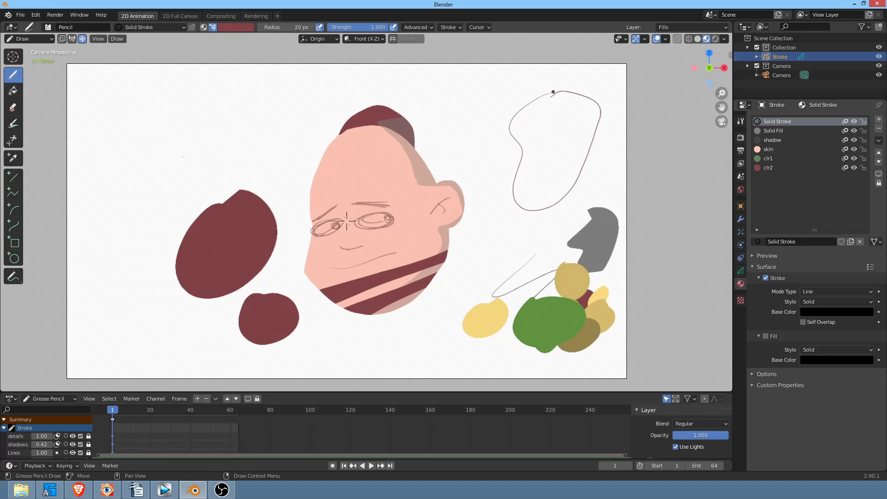
click(768, 149)
click(13, 90)
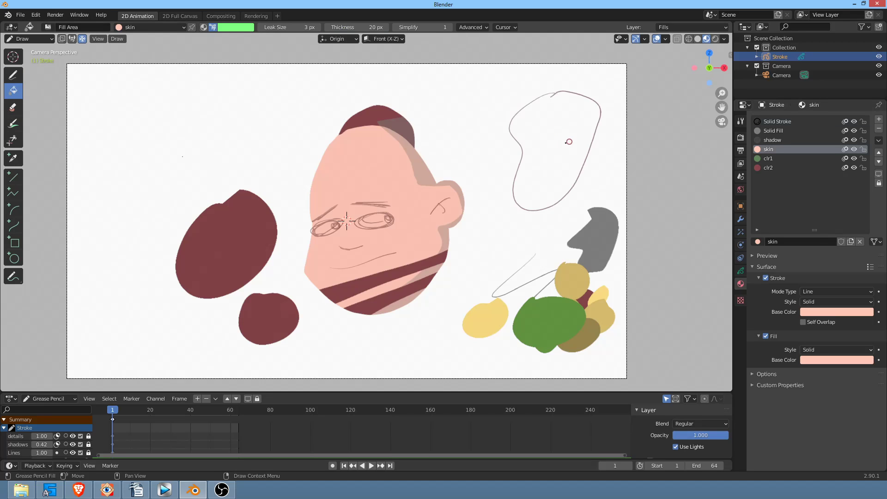
click(564, 139)
click(13, 75)
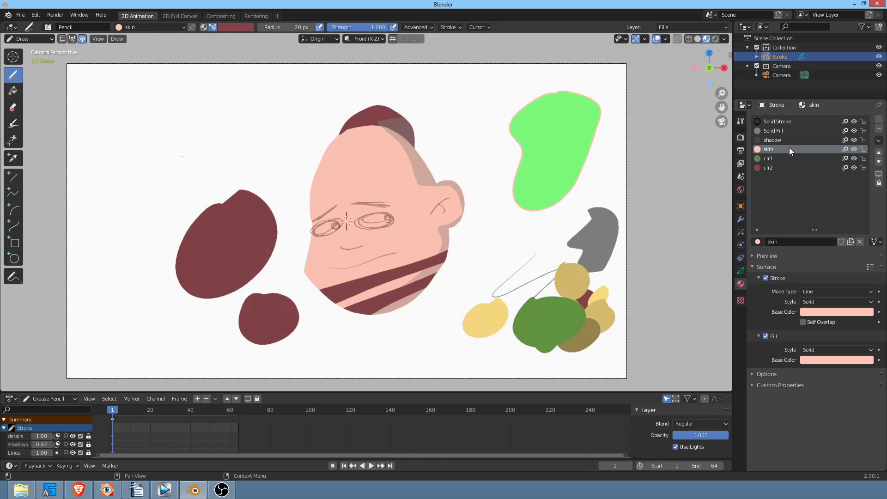
Step: Duplicate the Fills layer and move the copy below the original in the layer stack
click(741, 121)
click(741, 270)
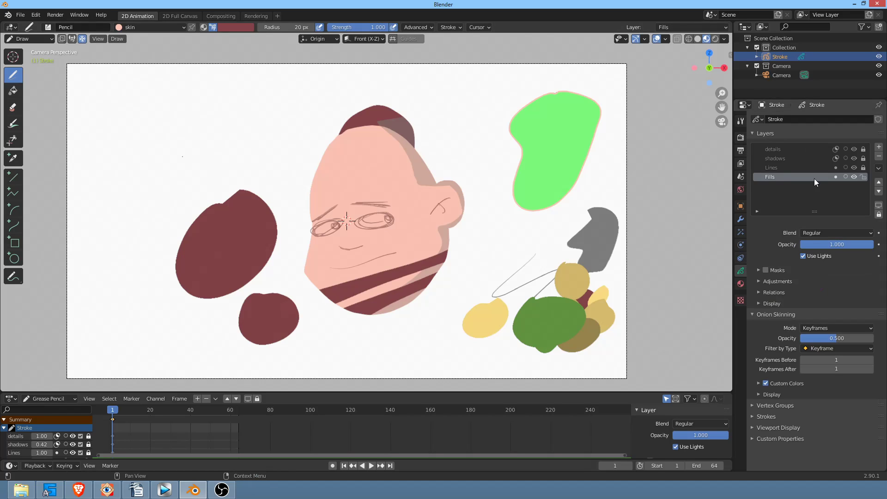
click(879, 169)
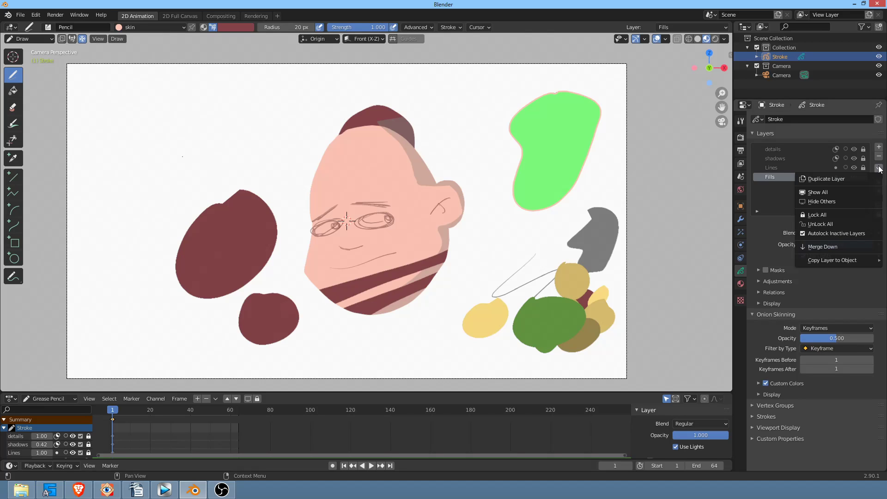
click(842, 179)
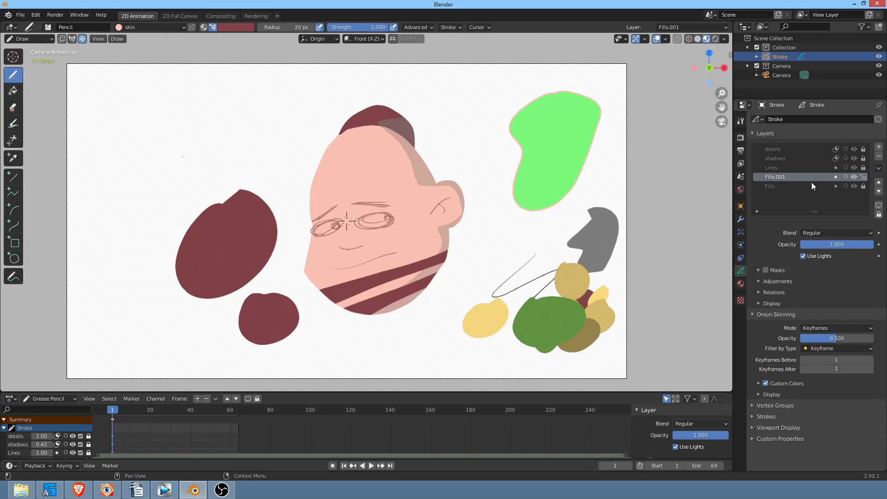
click(879, 192)
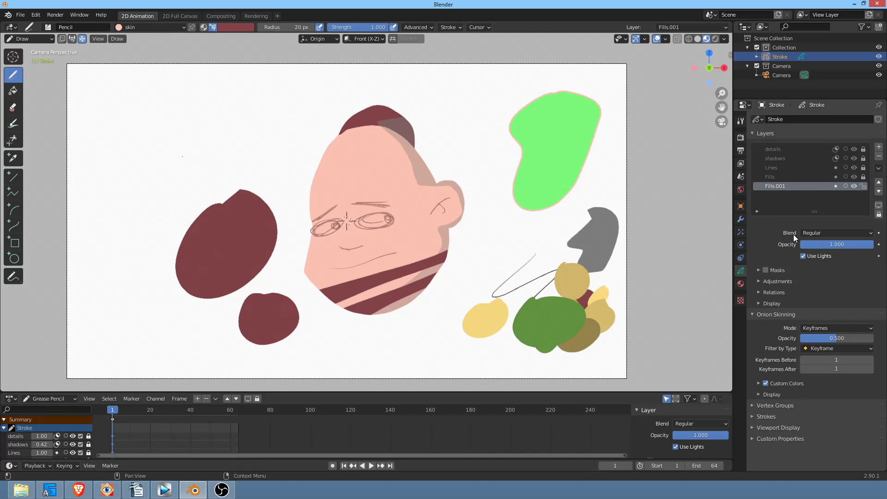
Step: Set the duplicated Fills layer's black tint factor to 1.000 and its stroke thickness adjustment to 42 px to outline the shapes
click(758, 281)
scroll(816, 273, down, 2)
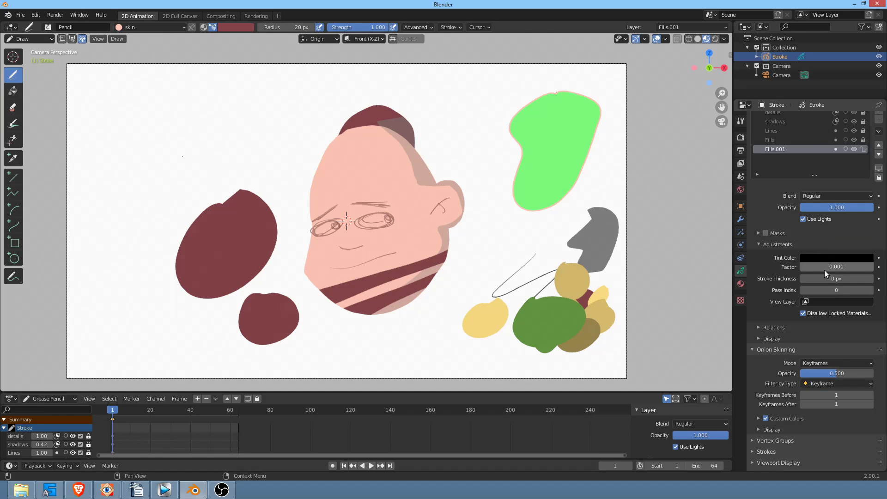
drag(814, 267, 880, 267)
drag(836, 279, 856, 278)
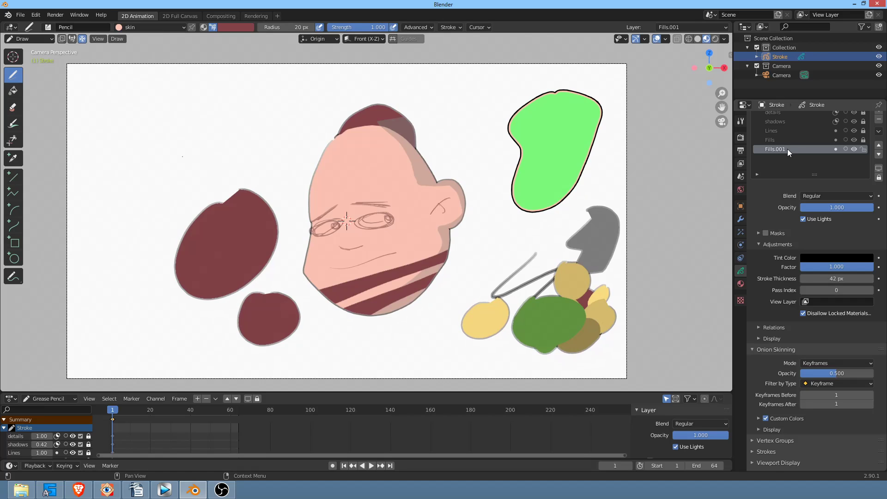
Step: Select the original Fills layer, and toggle the skin material's Stroke option off and on to compare the outlines
click(799, 139)
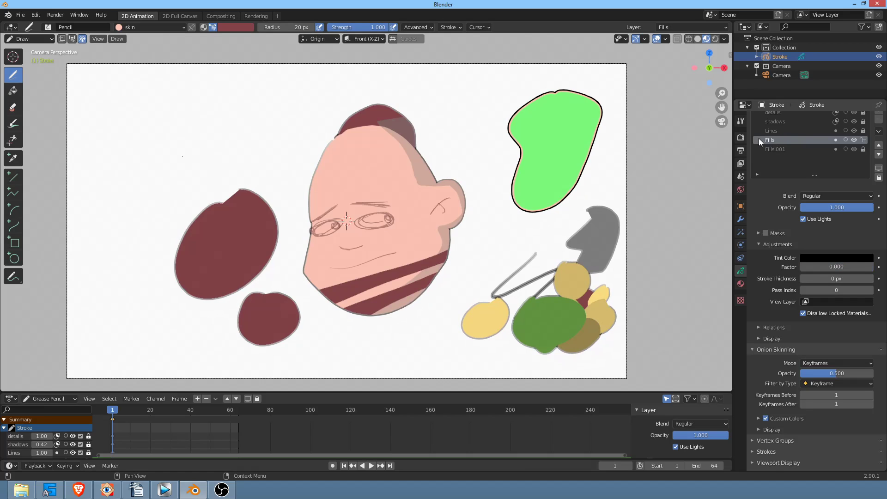
click(741, 283)
click(772, 279)
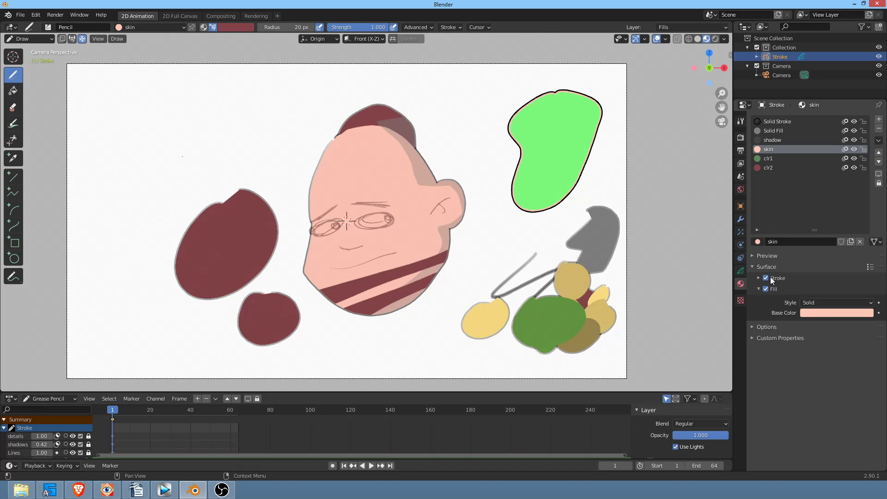
click(766, 278)
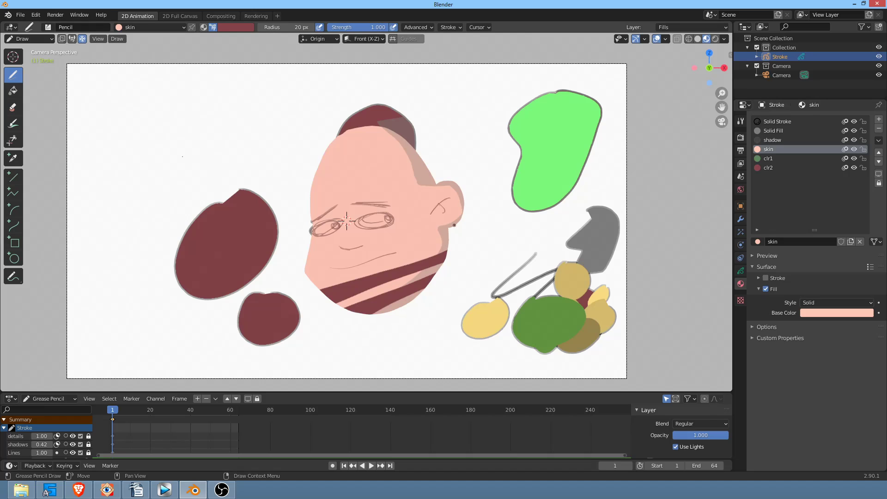
click(766, 278)
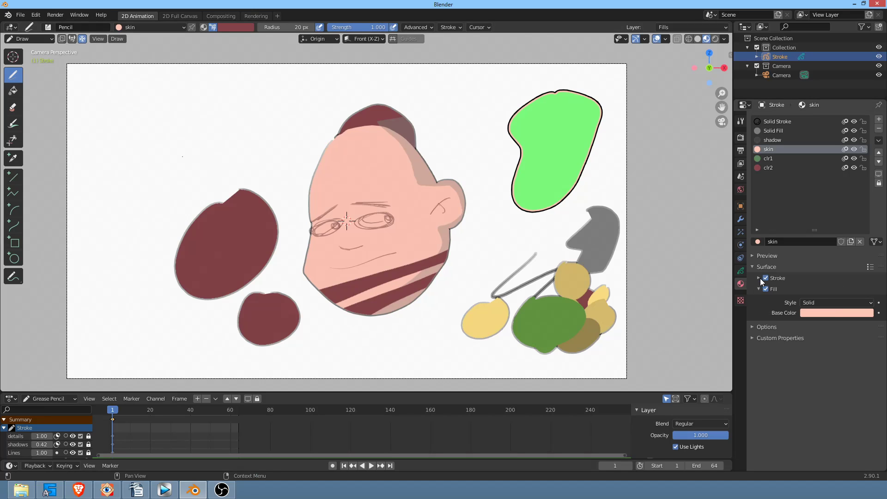
click(760, 278)
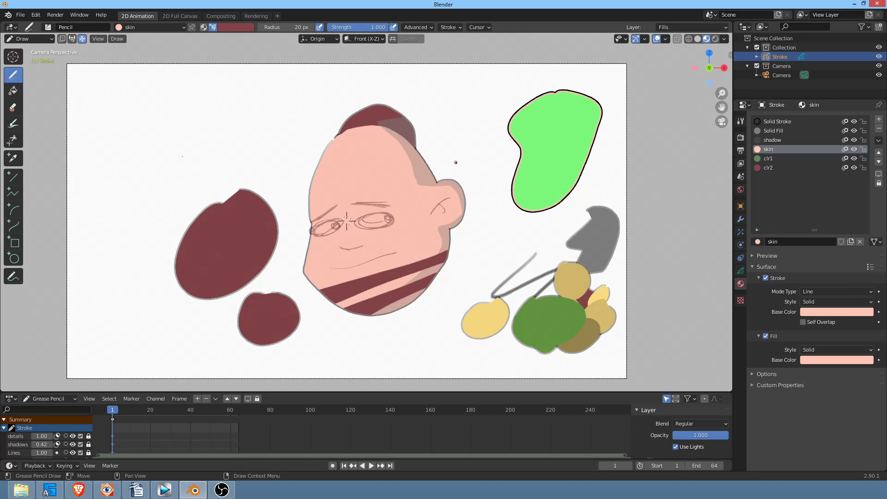
Step: Review the Fills layer's adjustments and compare the stroke and fill settings of the Solid Fill, skin, clr1, and clr2 materials
click(740, 270)
scroll(817, 126, down, 2)
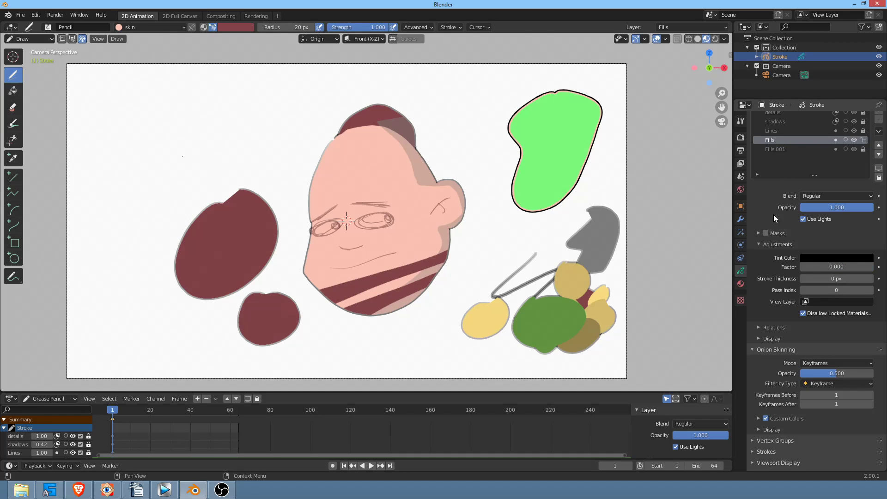
click(742, 281)
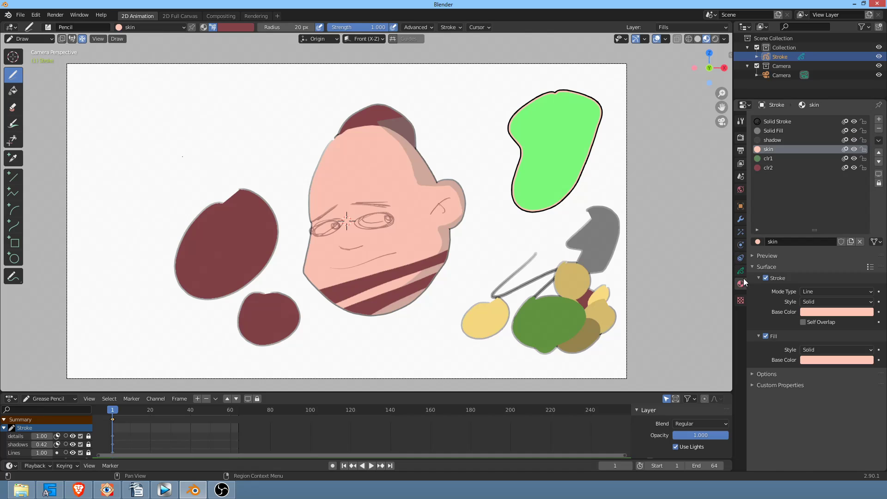
click(793, 130)
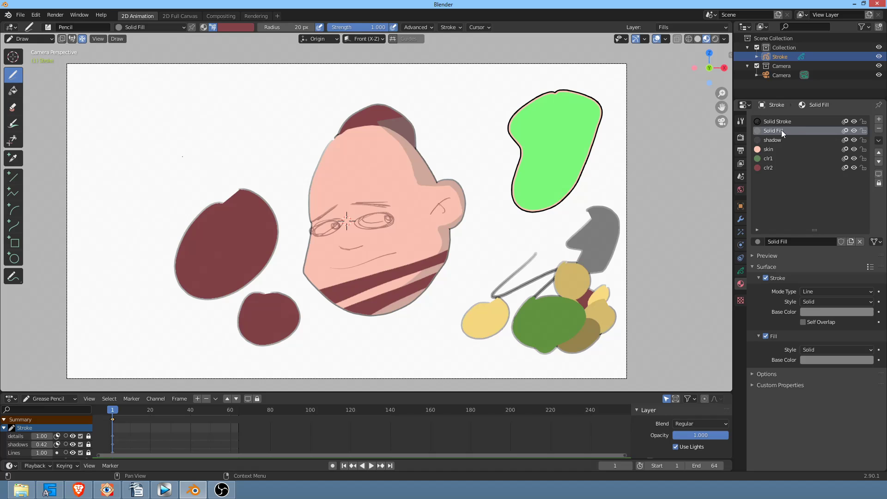
click(793, 149)
click(794, 158)
click(794, 169)
click(793, 159)
click(794, 148)
click(794, 130)
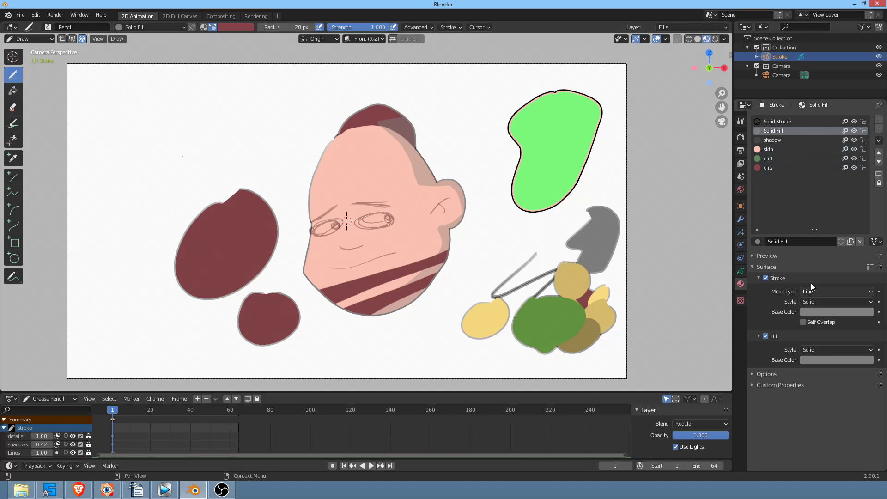
click(786, 170)
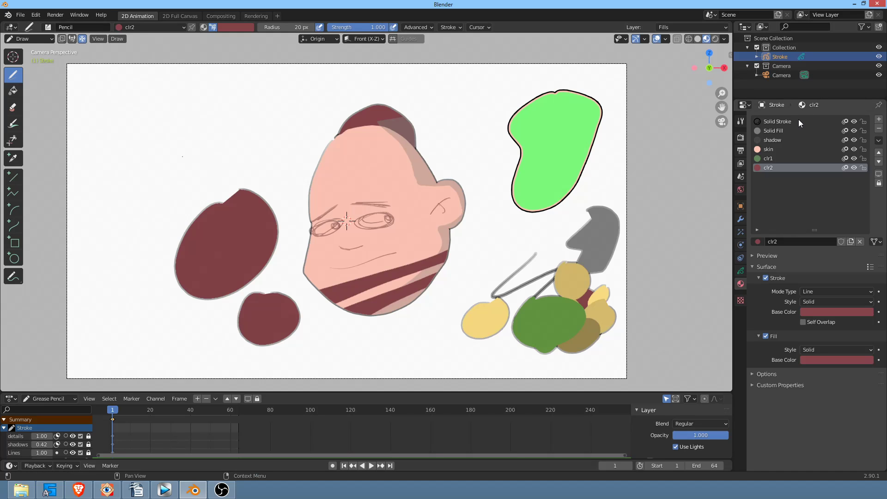
click(798, 131)
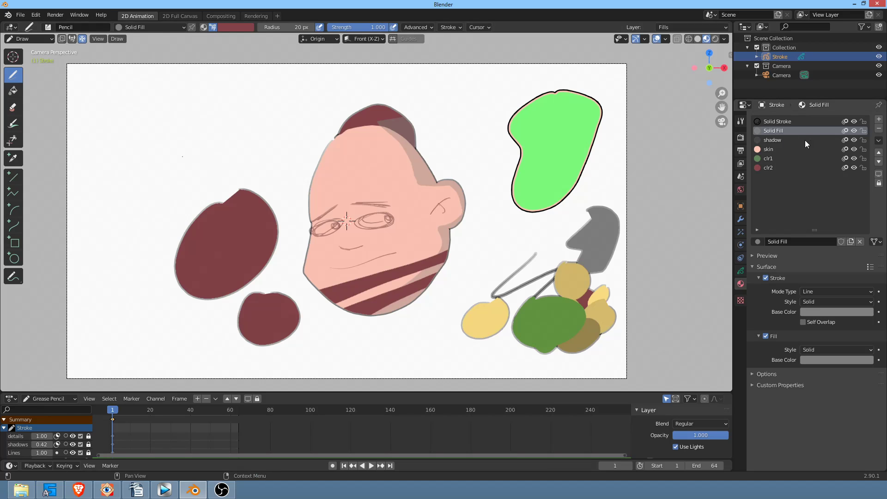
click(791, 150)
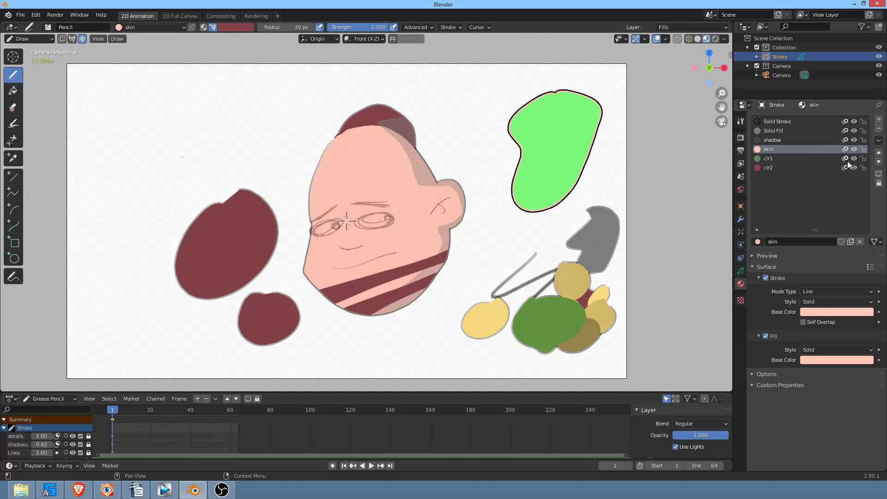
mouse_move(816, 228)
mouse_down()
mouse_move(822, 134)
mouse_move(814, 257)
mouse_move(815, 238)
mouse_up()
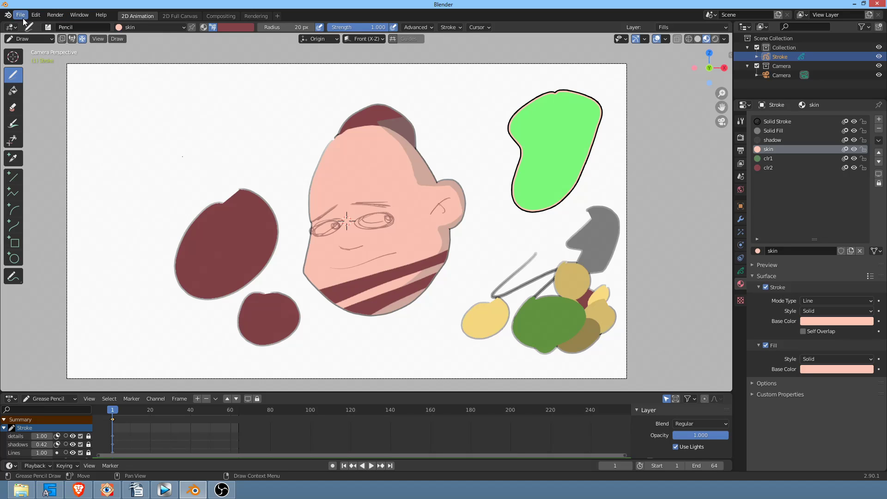
Step: Create a new 2D Animation file, discarding the unsaved changes in the current drawing
click(22, 18)
mouse_move(32, 26)
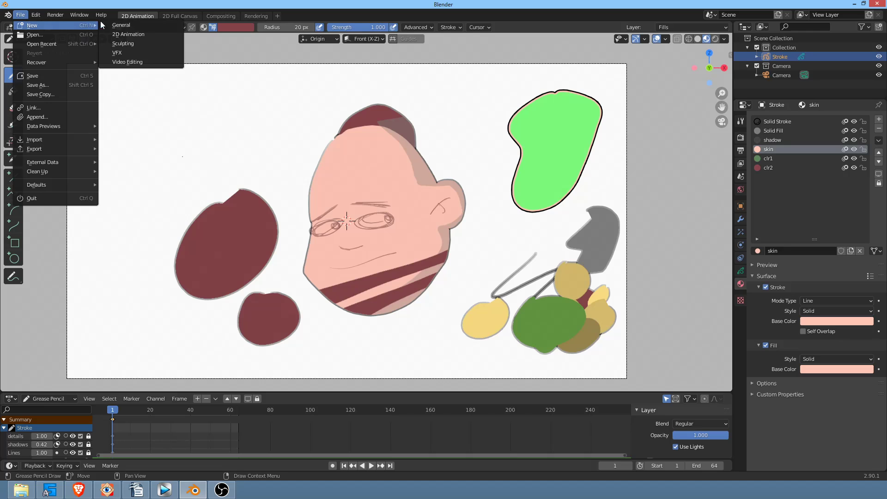
click(127, 34)
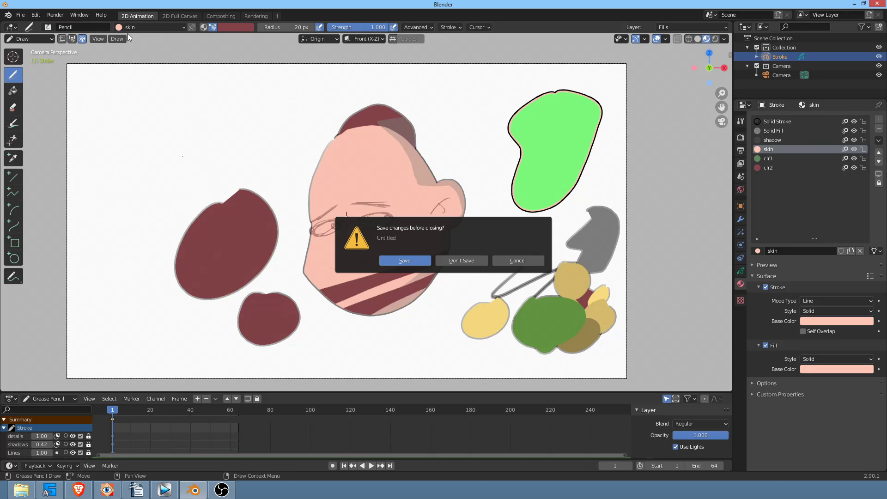
click(448, 260)
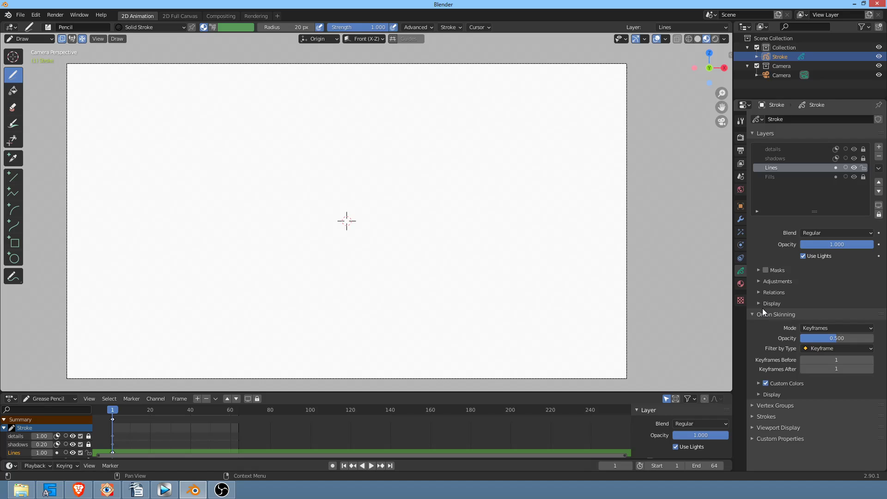